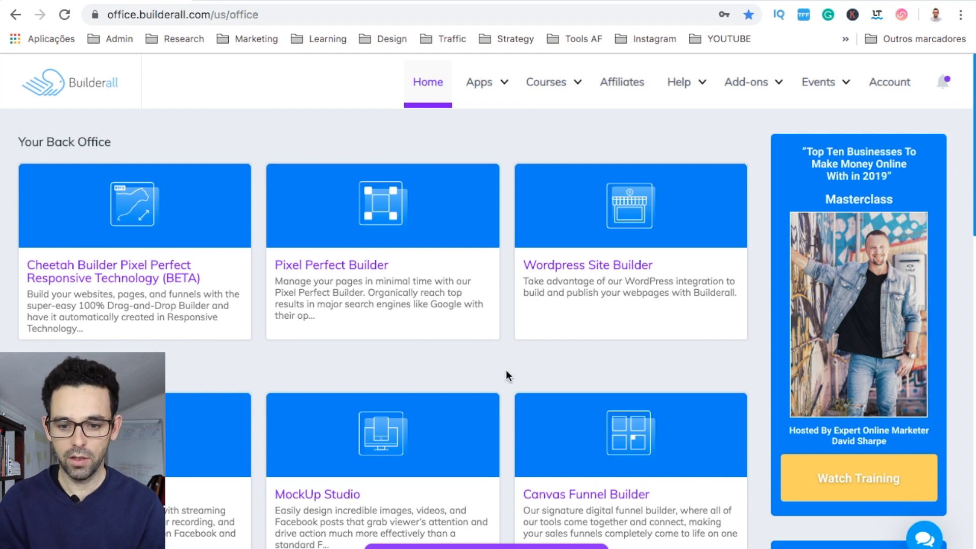
Step: Open the Canvas Funnel Builder from the Builderall back office
scroll(505, 376, "down", 1)
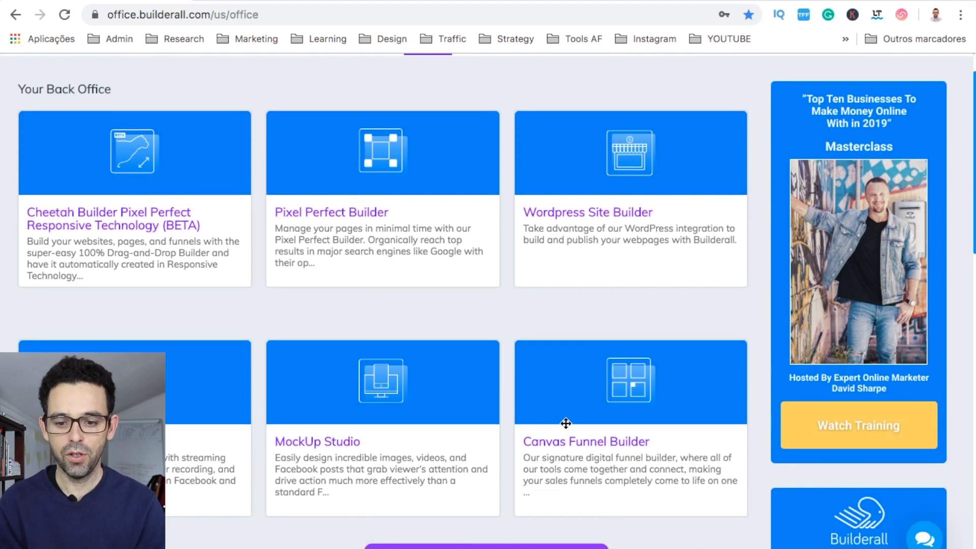
mouse_move(566, 423)
scroll(564, 409, "down", 1)
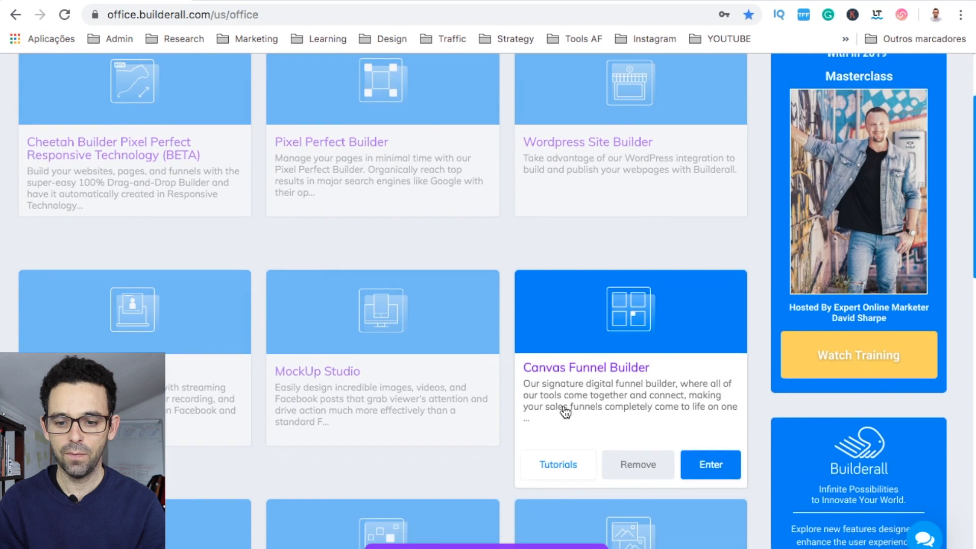
left_click(709, 464)
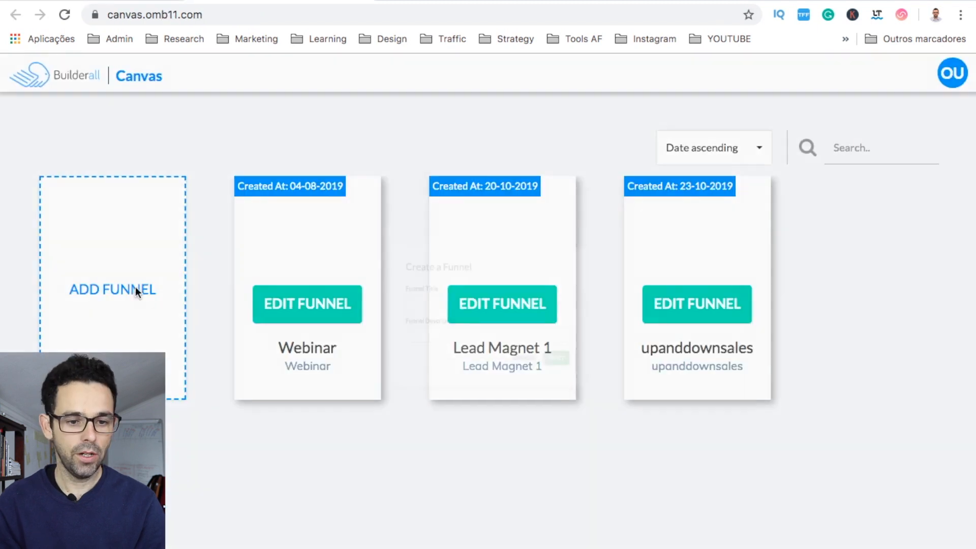
Step: Start a new funnel and give it the title "Optin-Page Split Test"
left_click(135, 289)
left_click(374, 283)
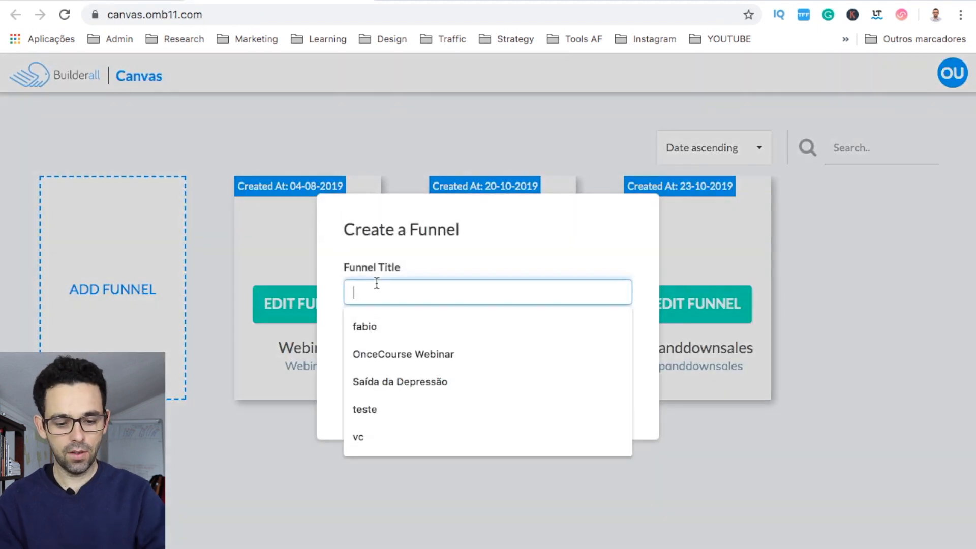
type("Optin Page Spli")
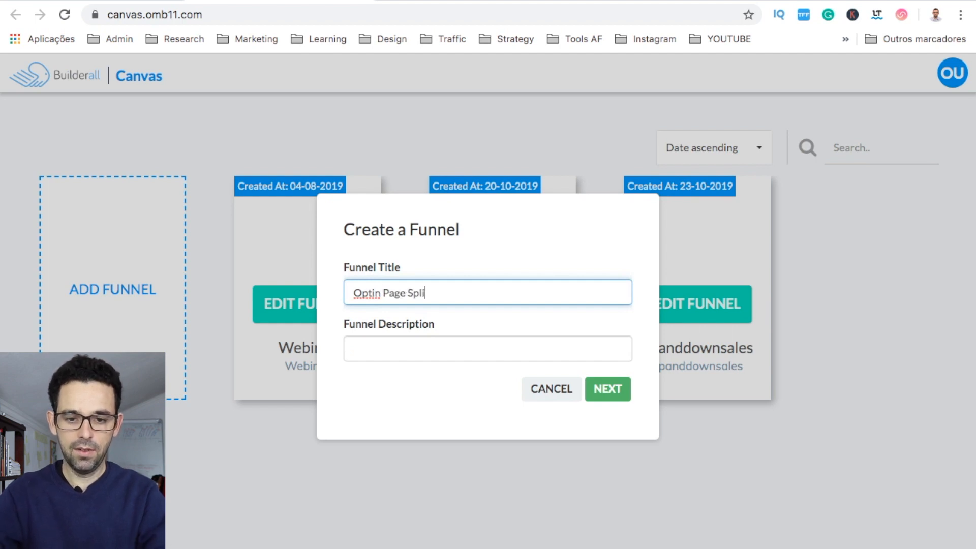
type("t Test")
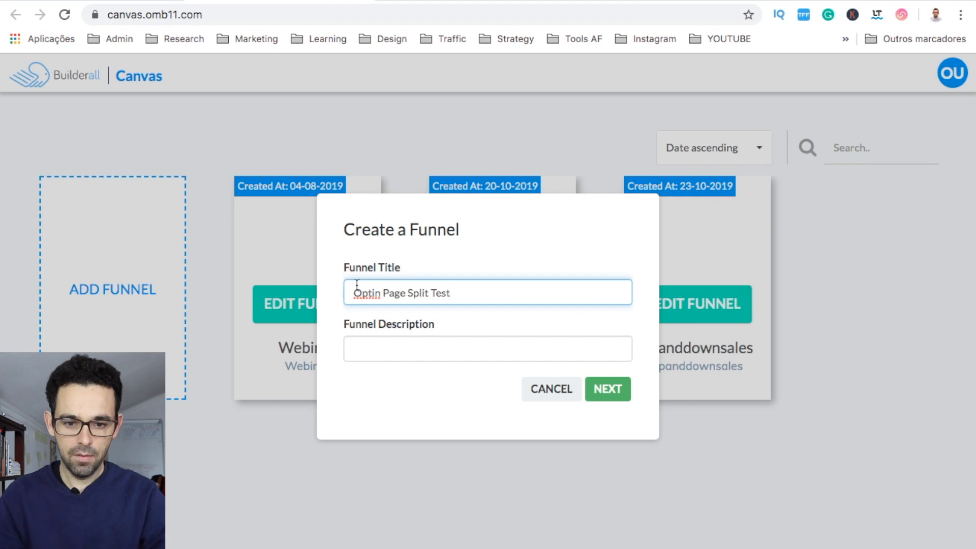
triple_click(385, 289)
left_click(383, 296)
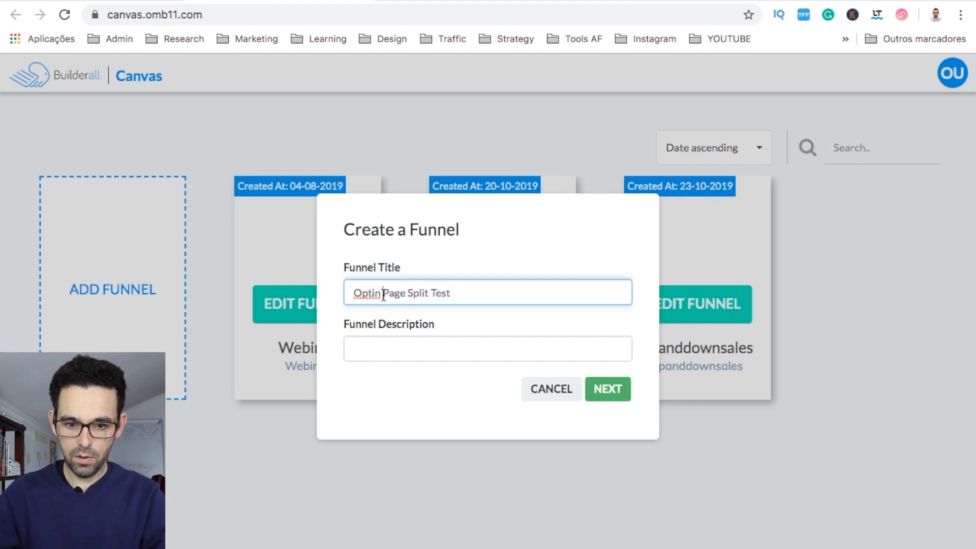
key("BackSpace")
type("-")
Step: Copy the funnel title into the description as "Optin-Page Split Test" and proceed to category selection
key("ctrl+a")
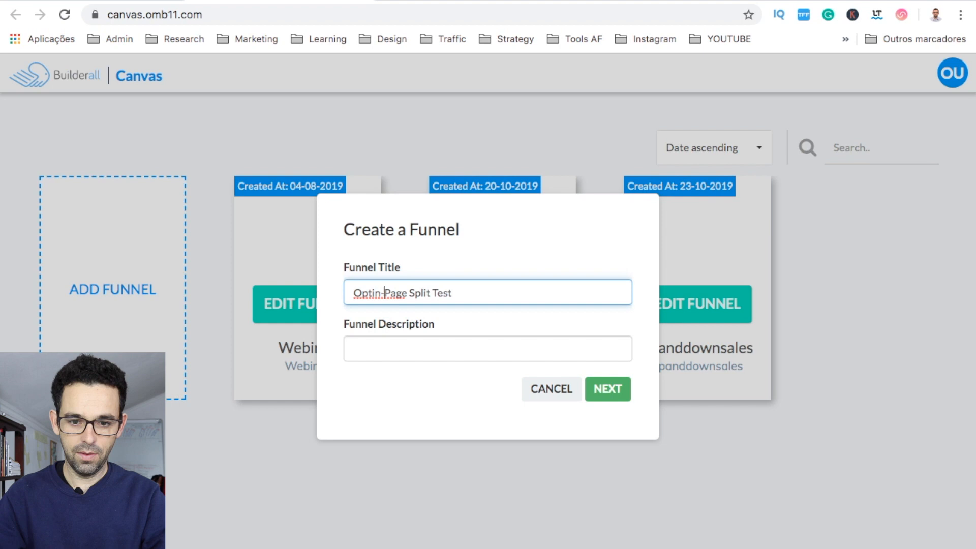
key("ctrl+c")
left_click(451, 346)
key("ctrl+v")
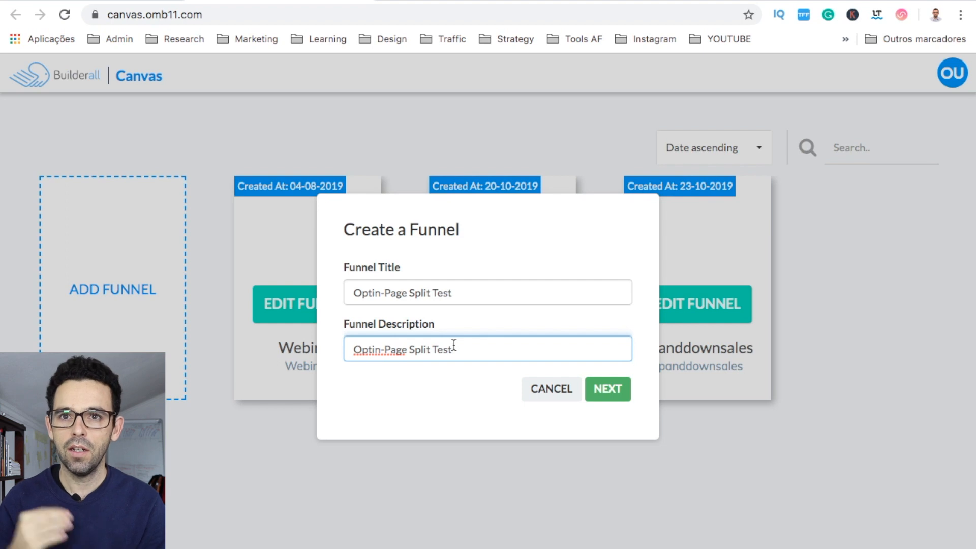
double_click(493, 351)
left_click(494, 294)
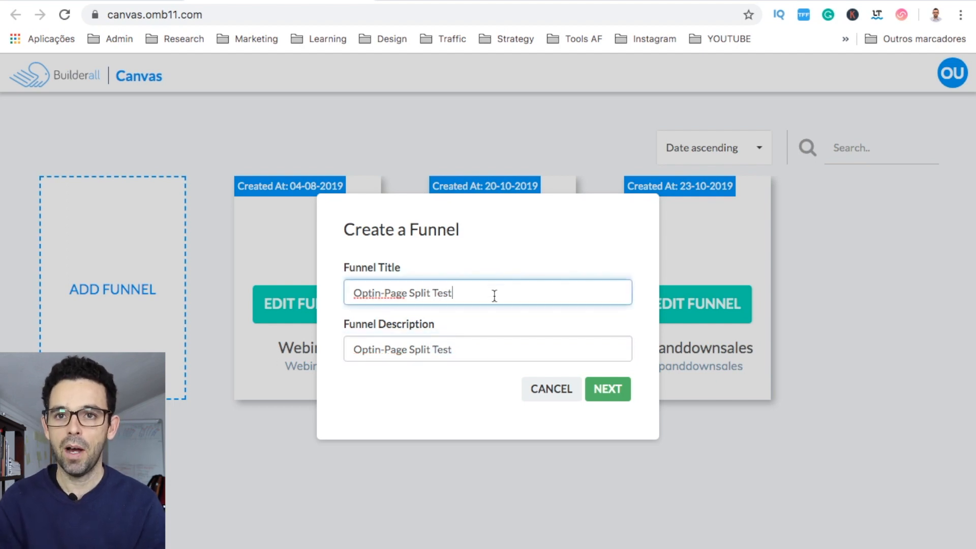
left_click(604, 389)
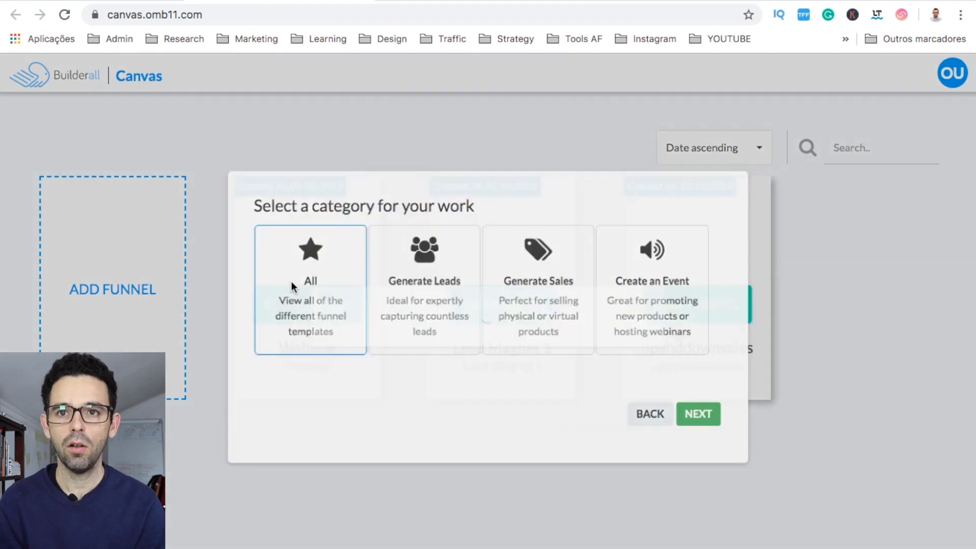
Step: Create the funnel from the Split Testing Funnel template under the All category, using the Empty Theme
left_click(293, 285)
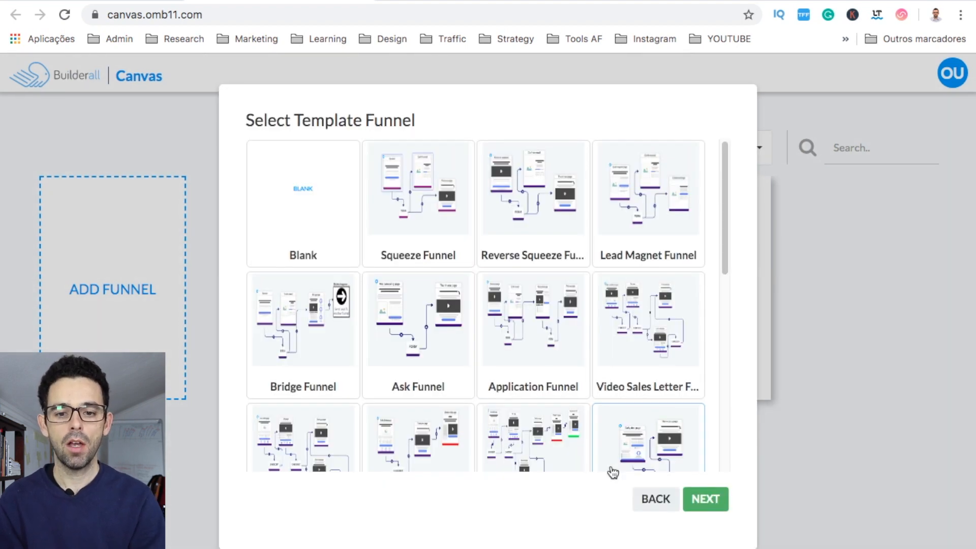
scroll(628, 325, "down", 3)
scroll(630, 376, "down", 5)
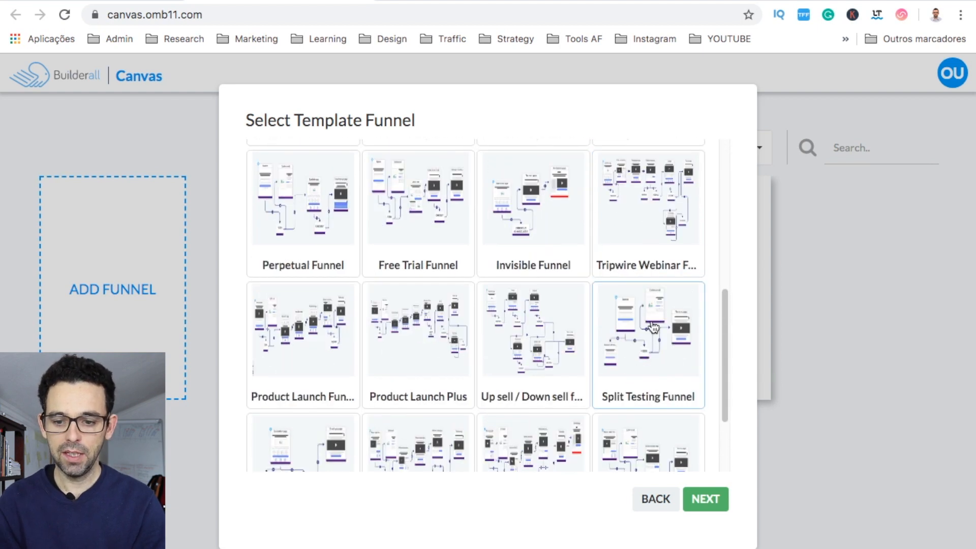
left_click(654, 327)
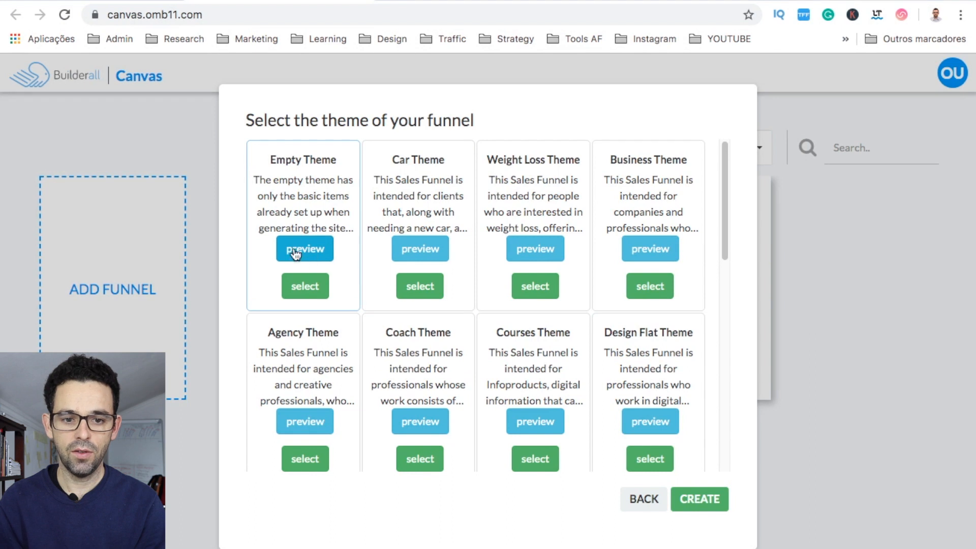
left_click(310, 288)
left_click(501, 301)
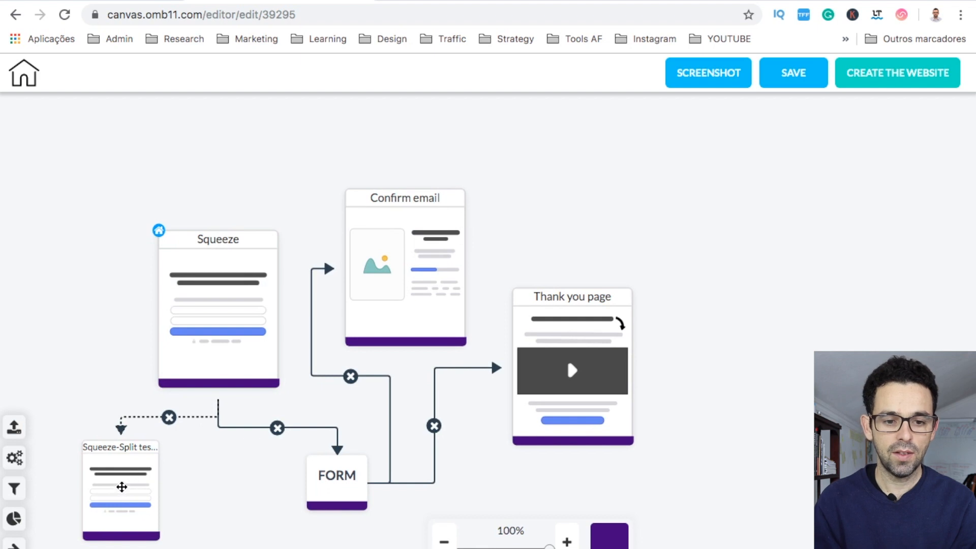
Step: Spread out the funnel map by moving the Confirm email page up and the Thank you page outward from the form
mouse_move(208, 326)
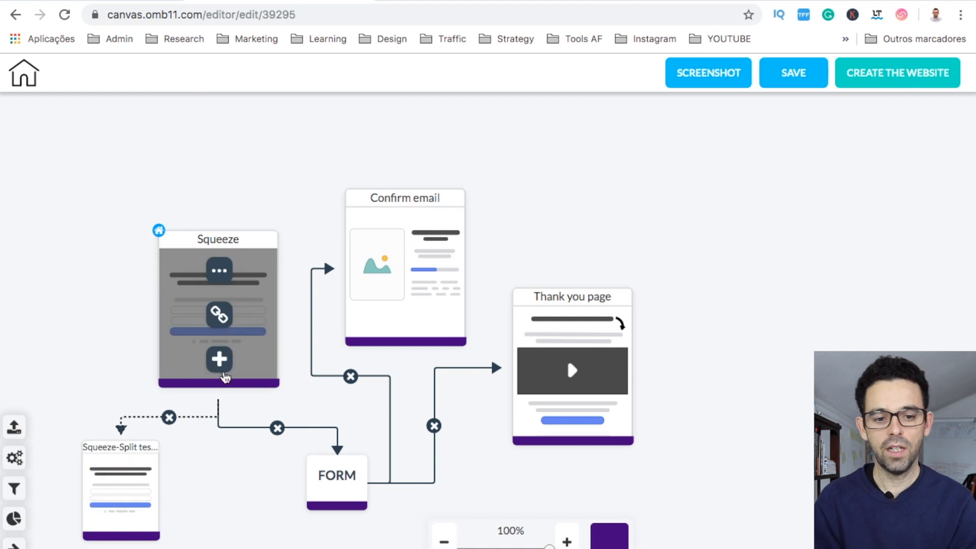
mouse_move(220, 307)
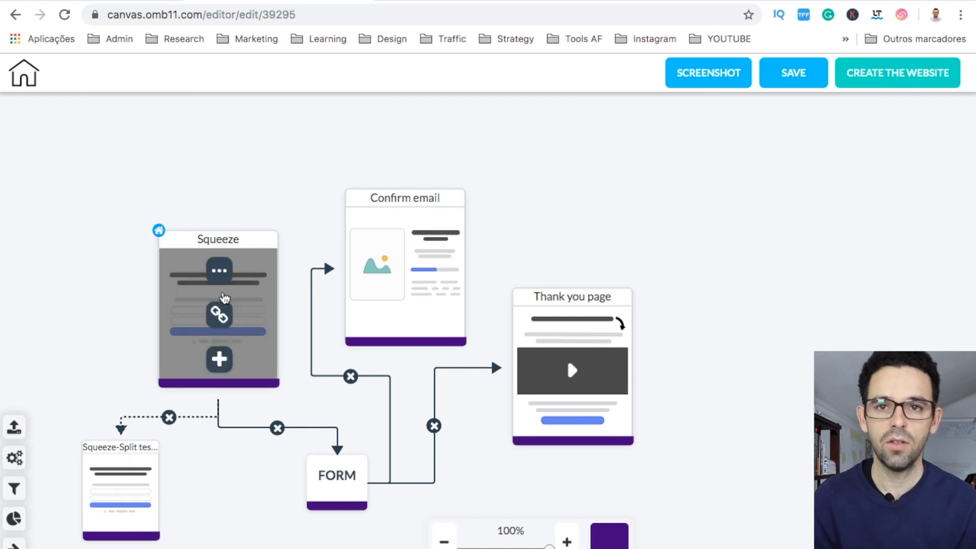
left_click_drag(428, 197, 462, 155)
left_click_drag(559, 300, 621, 330)
mouse_move(267, 239)
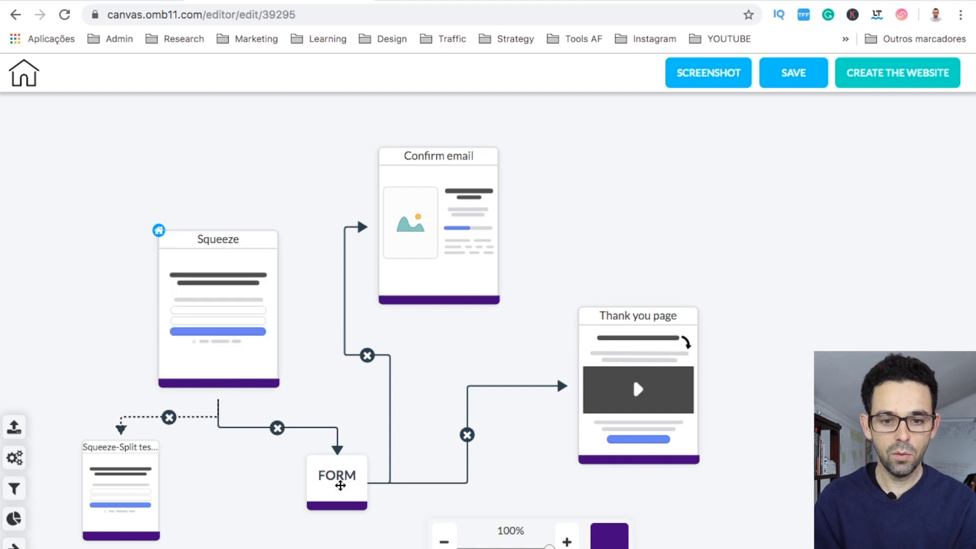
Step: Connect the Squeeze page's form to the MailingBoss service with the Leads list
mouse_move(231, 312)
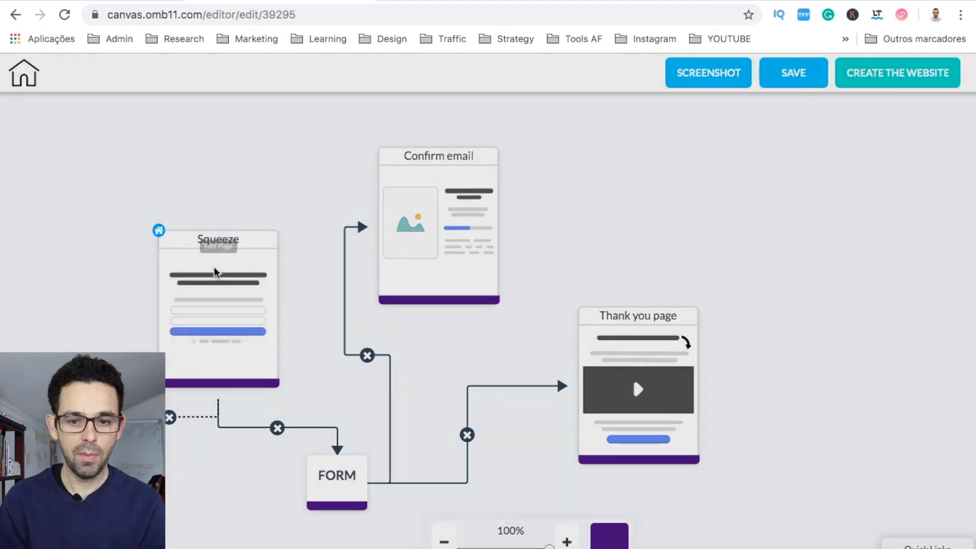
left_click(216, 273)
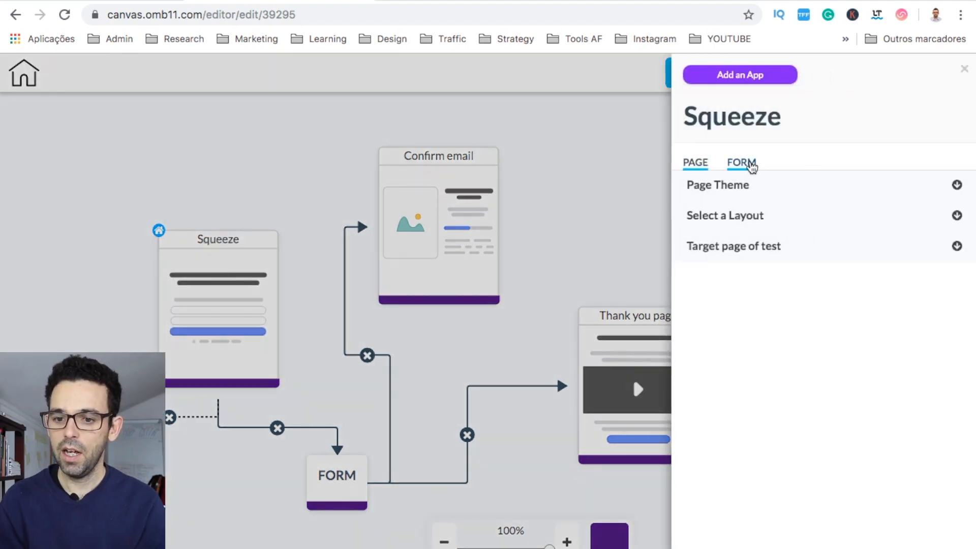
left_click(748, 165)
left_click(733, 269)
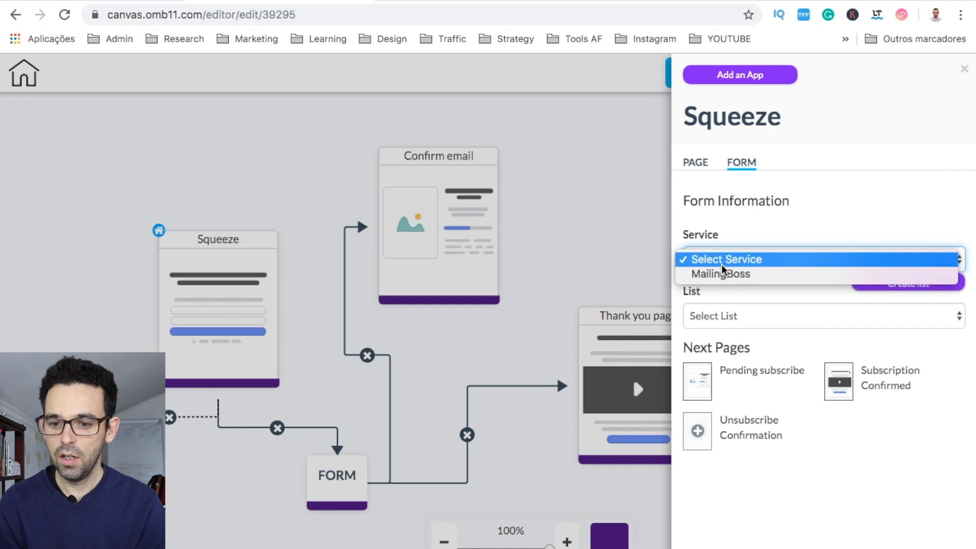
left_click(710, 277)
left_click(740, 316)
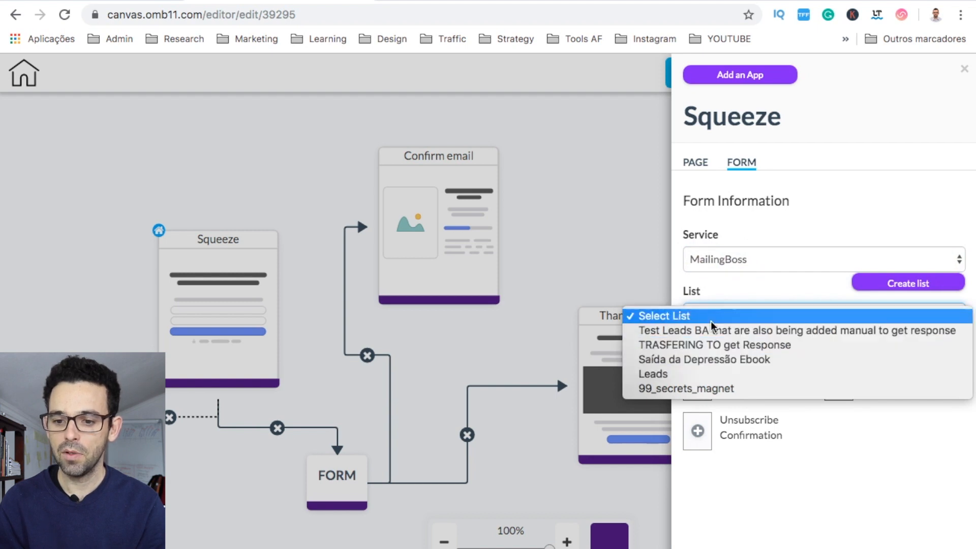
left_click(685, 380)
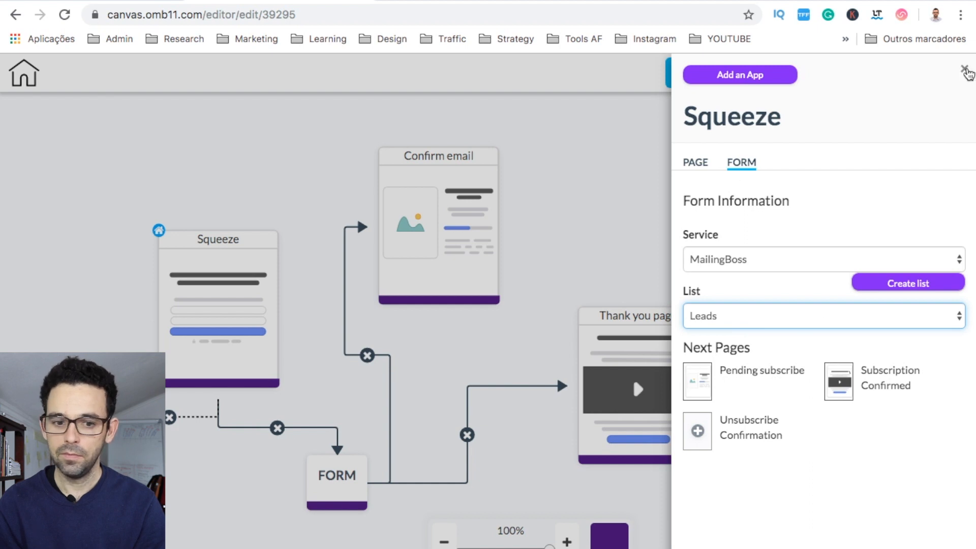
left_click(964, 70)
Step: Save the funnel and dismiss the save dialog
mouse_move(593, 349)
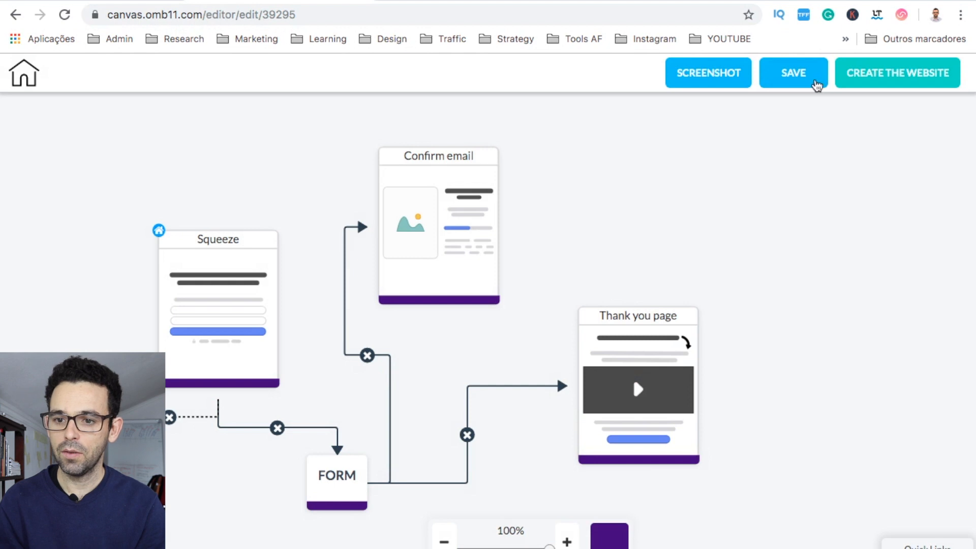
left_click(807, 84)
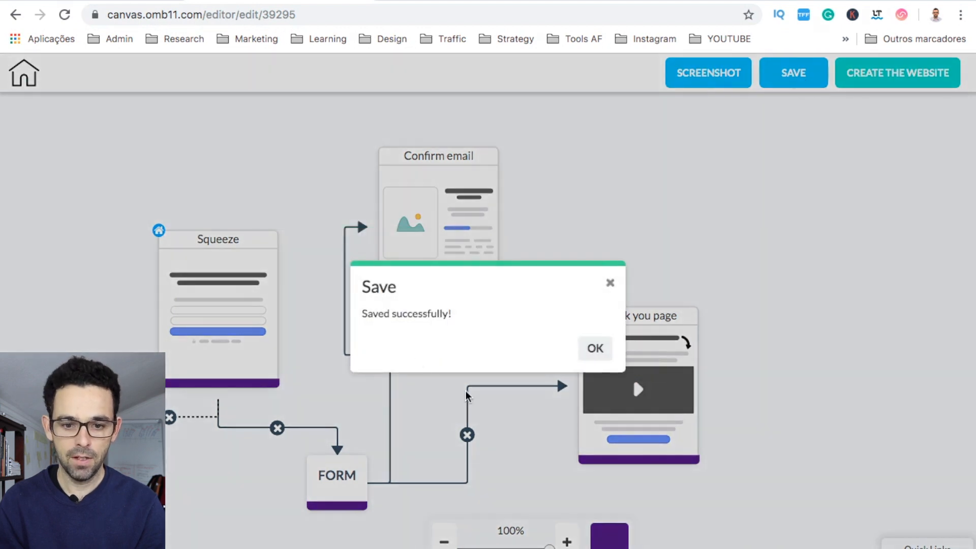
left_click(590, 351)
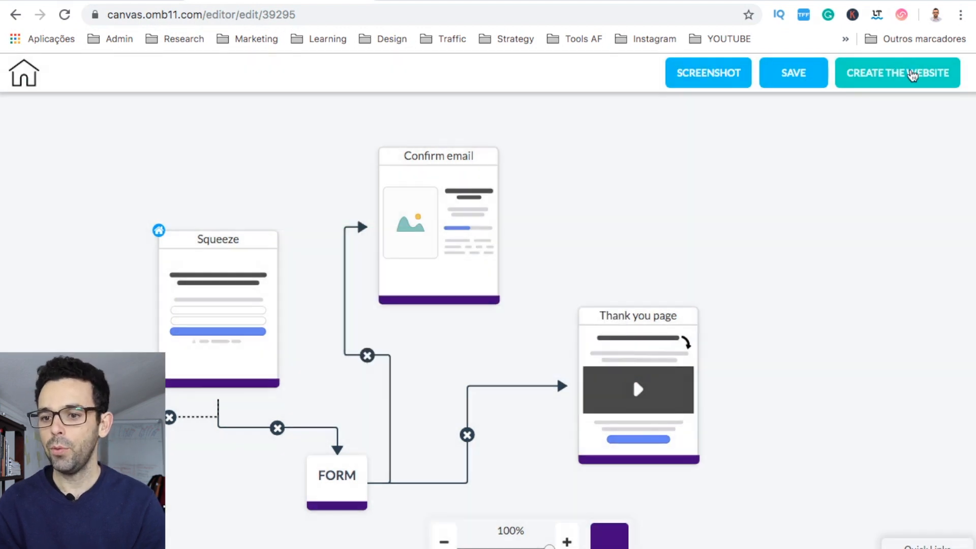
Step: Generate a website from the funnel with the name "killeroptinpage"
left_click(911, 73)
left_click(512, 305)
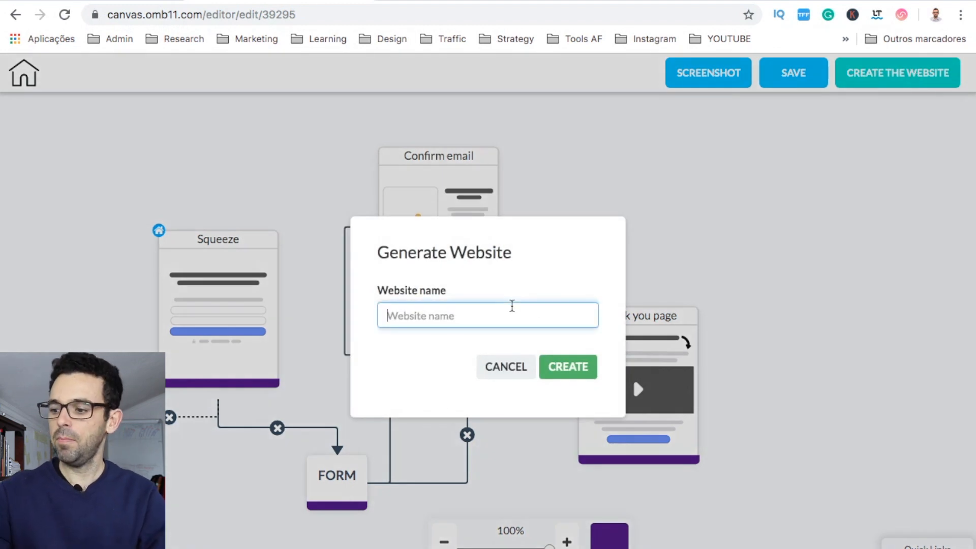
type("kil")
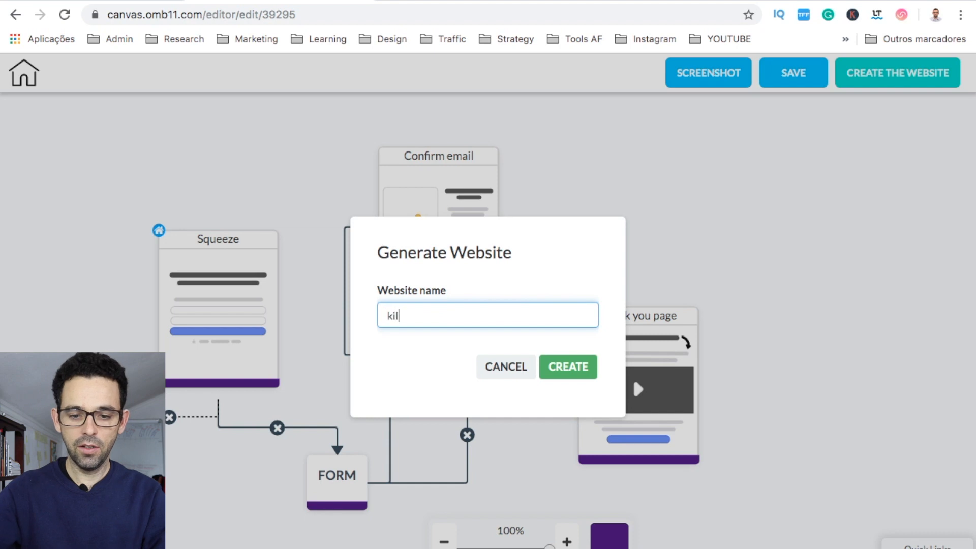
type("leroptinpage")
left_click(552, 370)
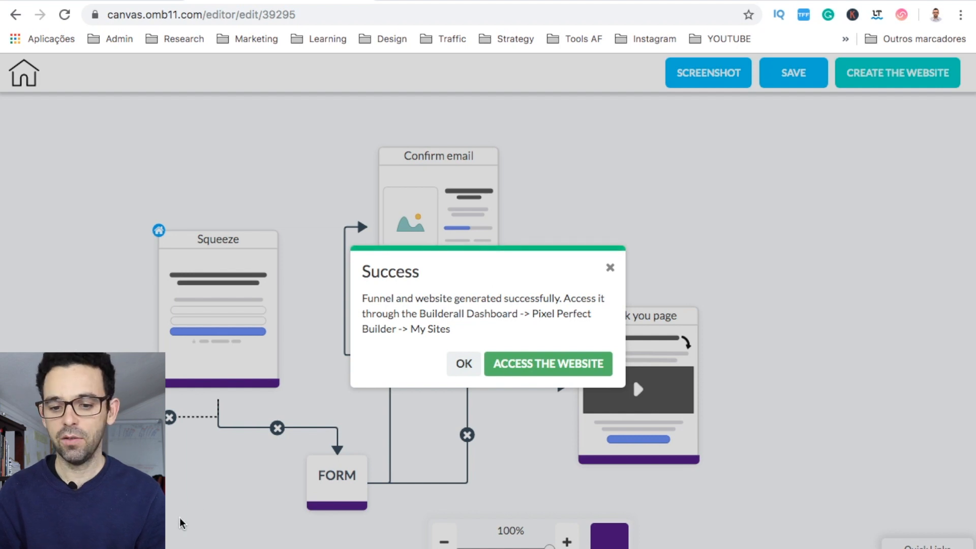
Step: Access the generated website in the page editor and check its list of pages
left_click(552, 365)
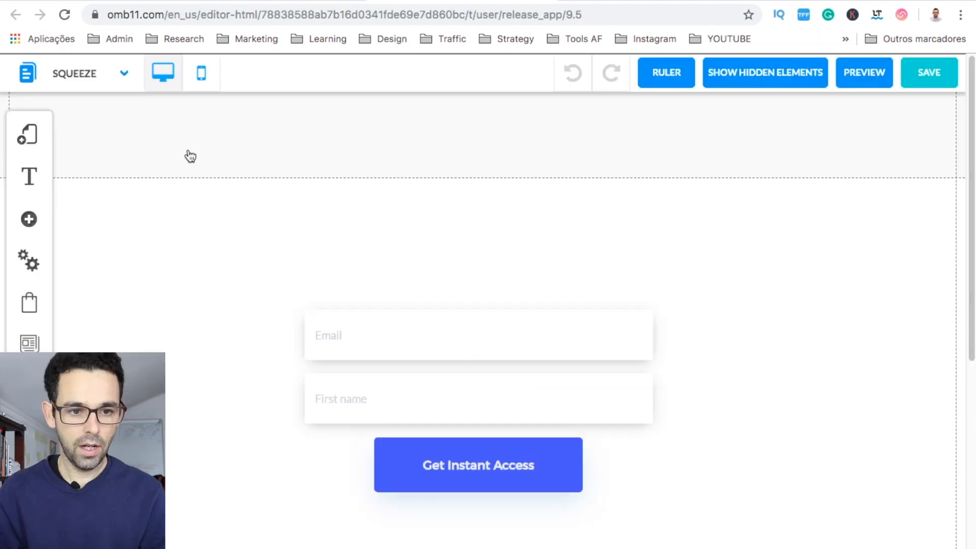
left_click(76, 81)
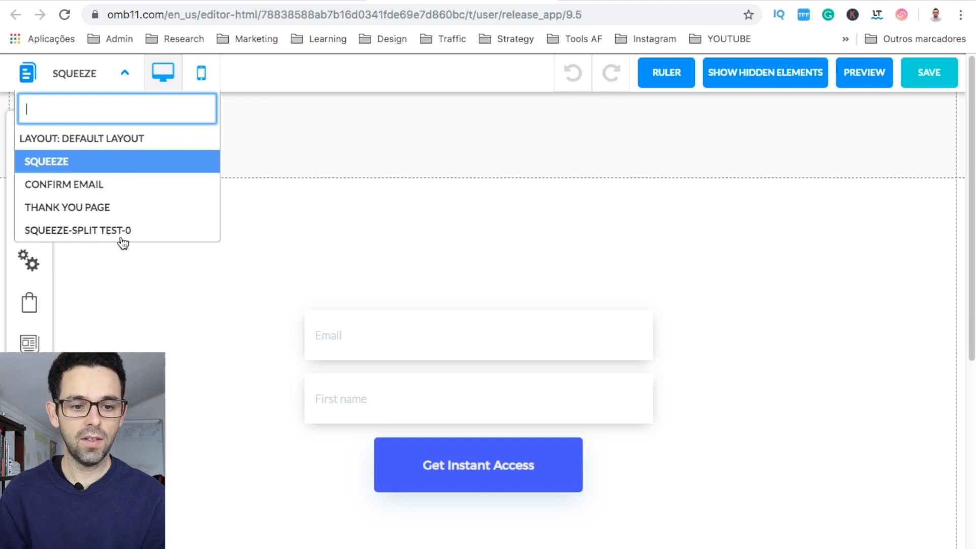
left_click(162, 78)
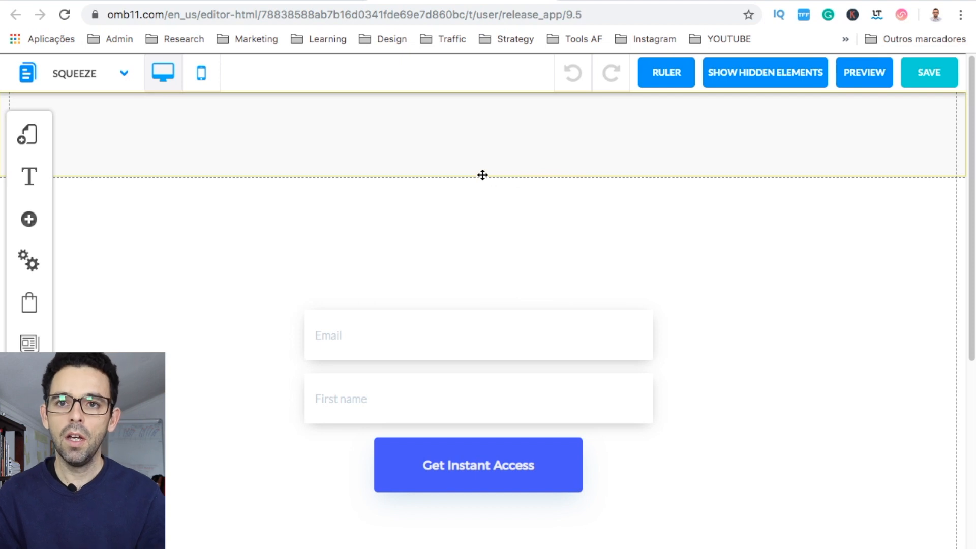
Step: Shrink the empty header section above the Squeeze page's form to a thin strip
left_click_drag(483, 175, 508, 16)
left_click_drag(481, 106, 497, 37)
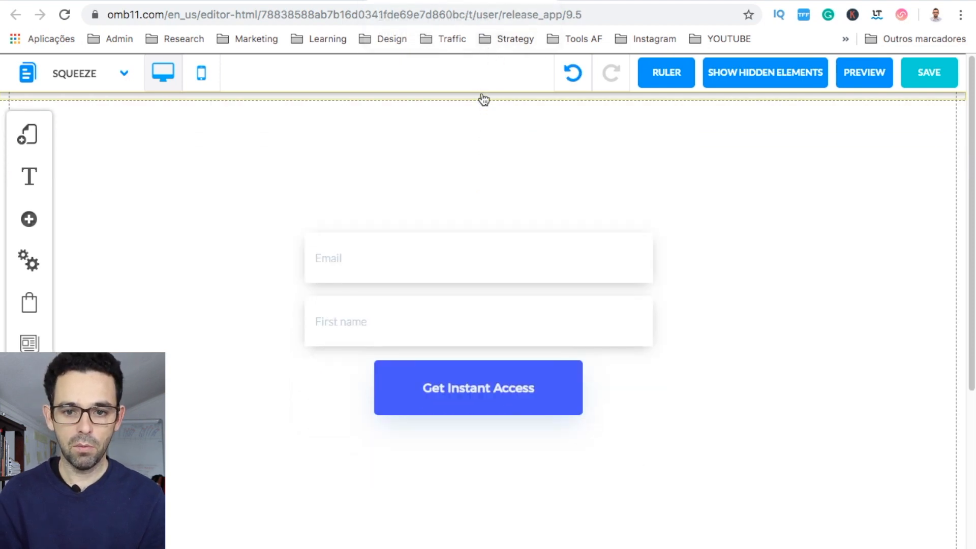
Step: Move the "Button Text" button below the opt-in form upward, closer to the form
scroll(535, 214, "down", 3)
scroll(536, 215, "up", 1)
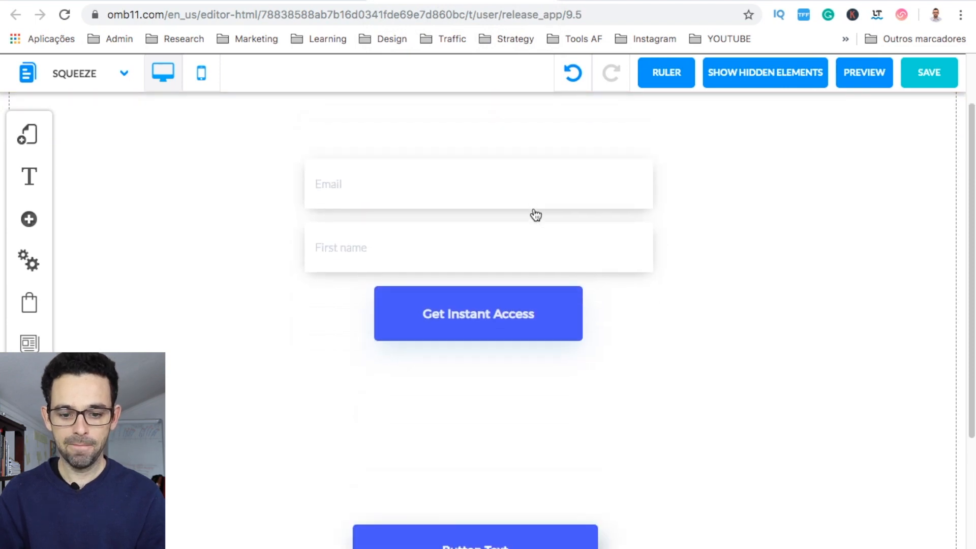
scroll(535, 214, "down", 2)
left_click_drag(538, 493, 540, 431)
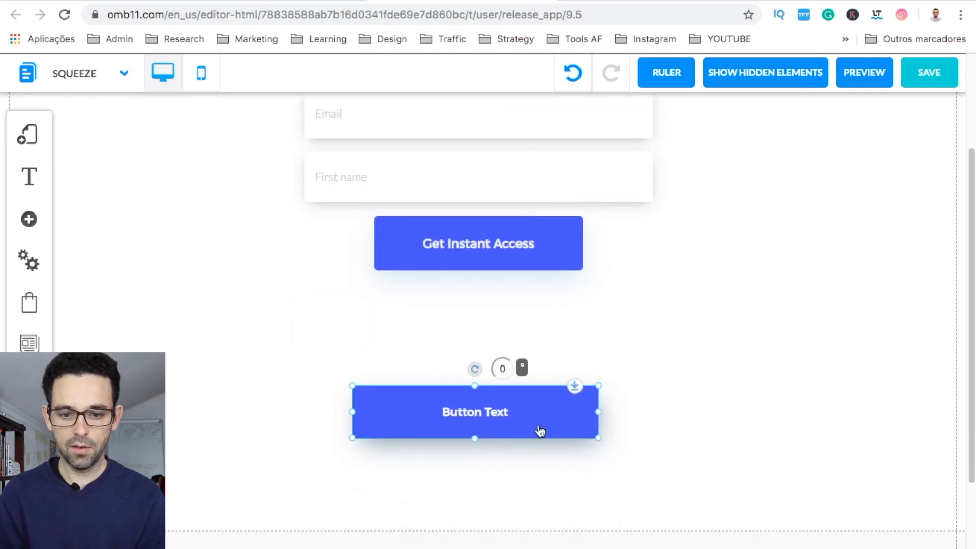
Step: Delete the "Button Text" button below the opt-in form
double_click(542, 417)
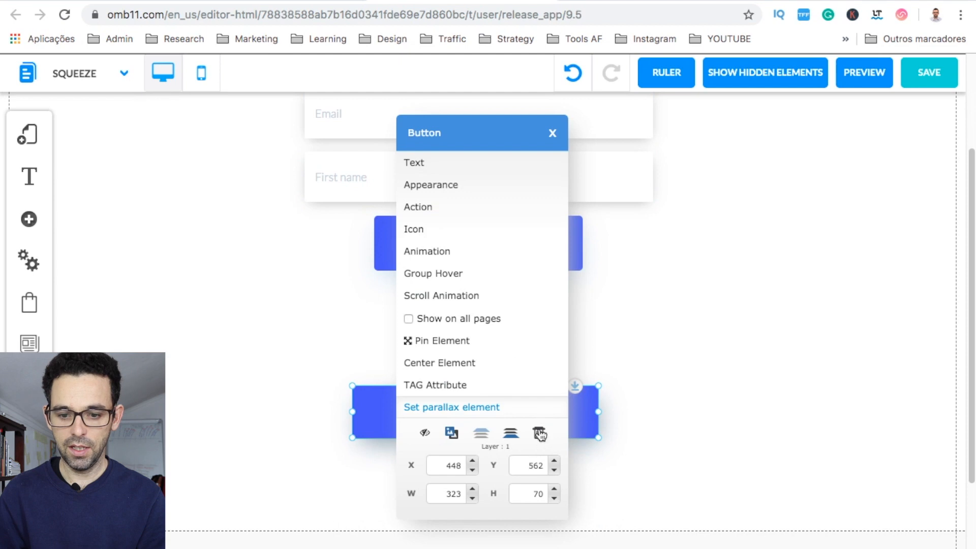
scroll(588, 329, "up", 4)
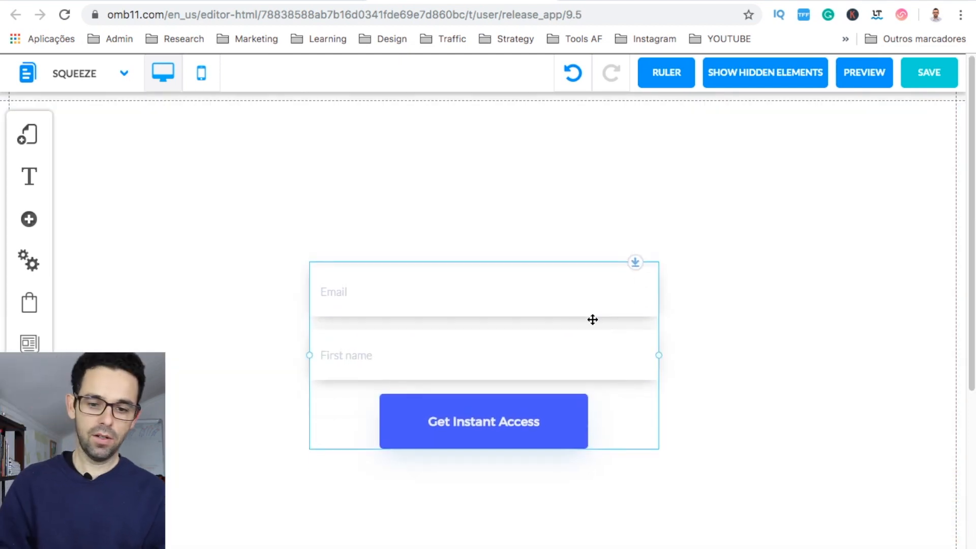
Step: Raise the grey section below the opt-in form to reduce the empty space under the "Get Instant Access" button
scroll(782, 315, "down", 5)
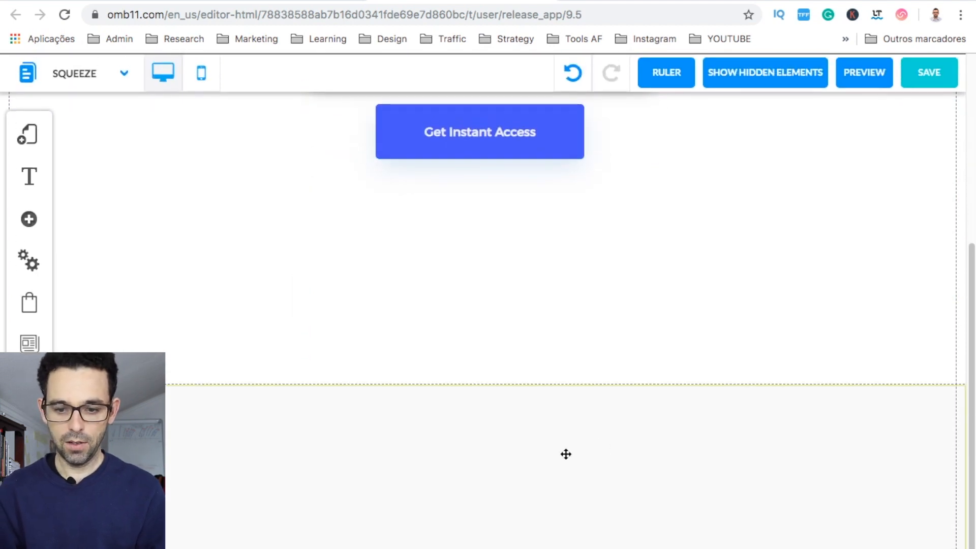
scroll(501, 407, "up", 4)
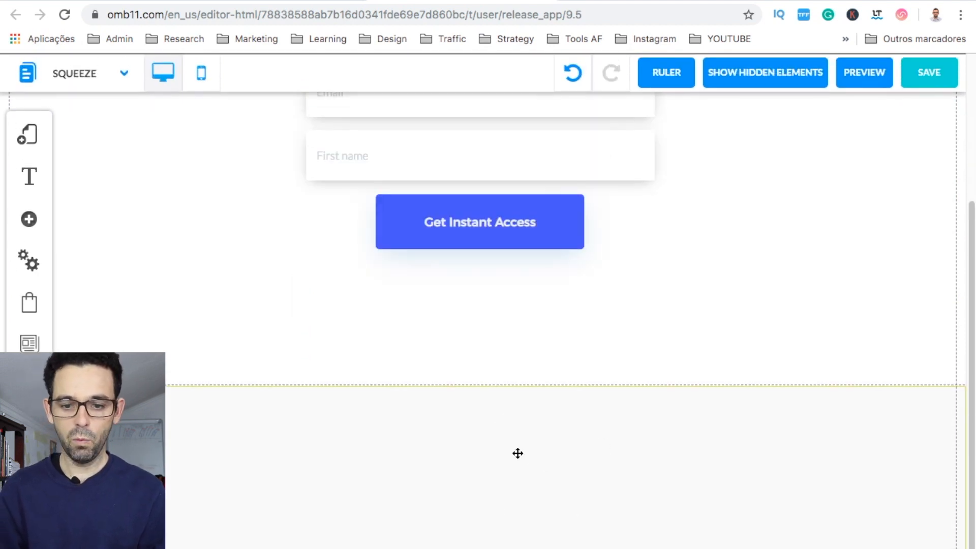
scroll(704, 389, "down", 1)
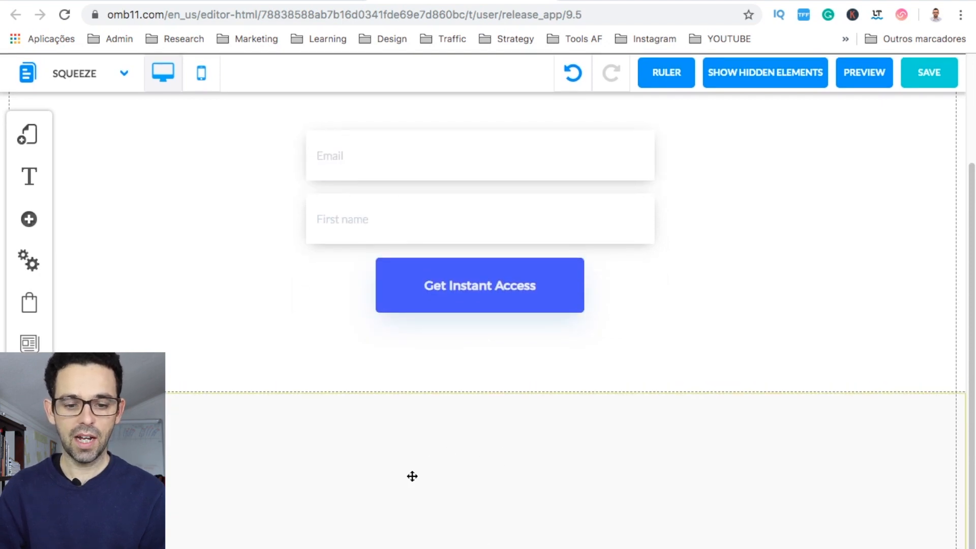
scroll(652, 397, "up", 1)
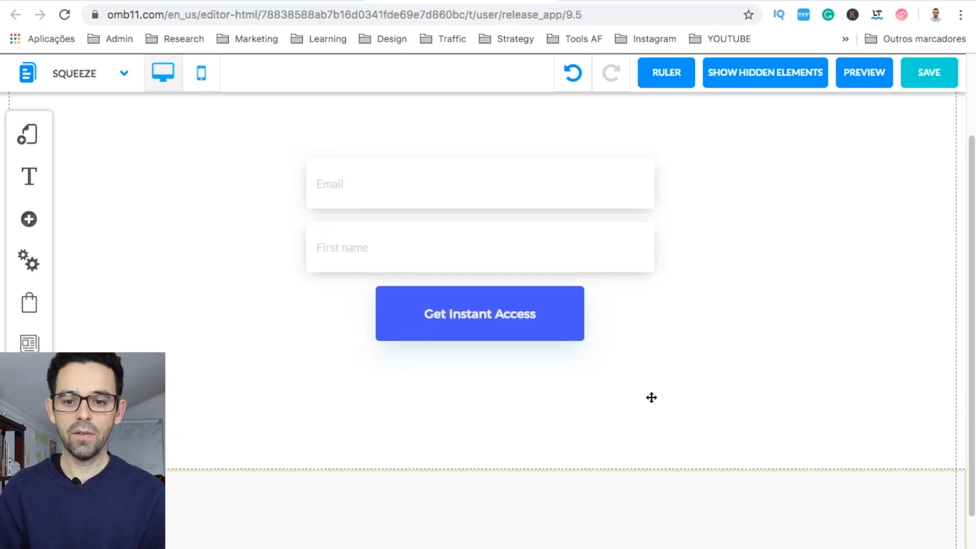
scroll(652, 397, "up", 2)
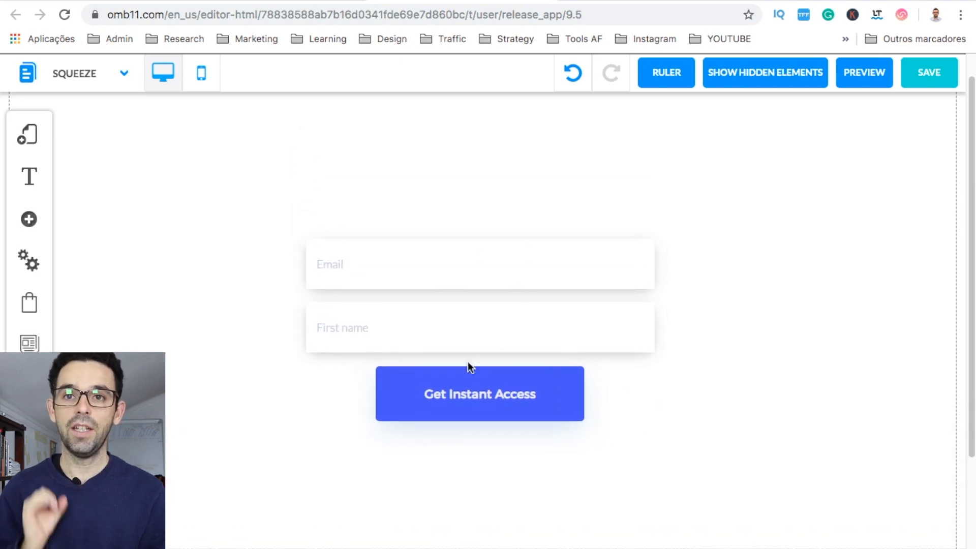
scroll(472, 453, "down", 4)
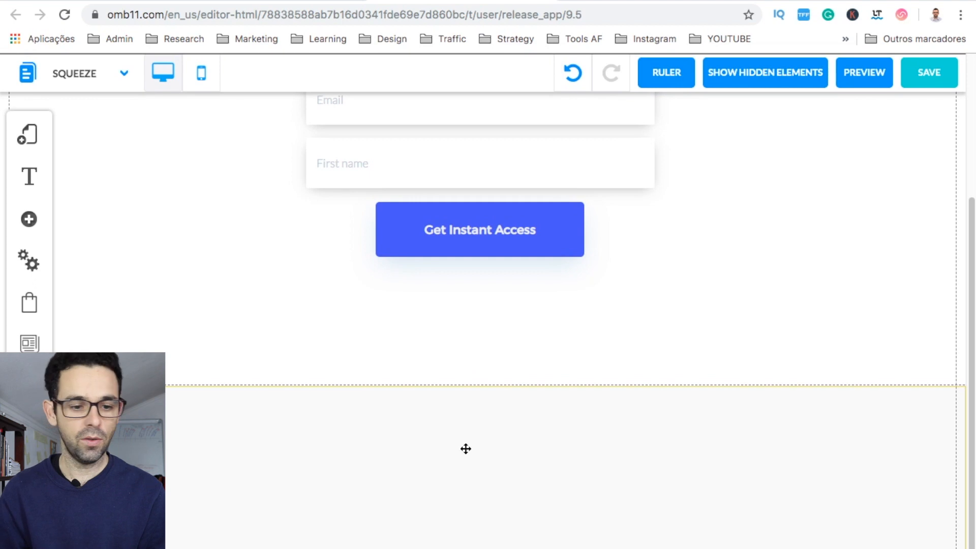
scroll(562, 263, "up", 4)
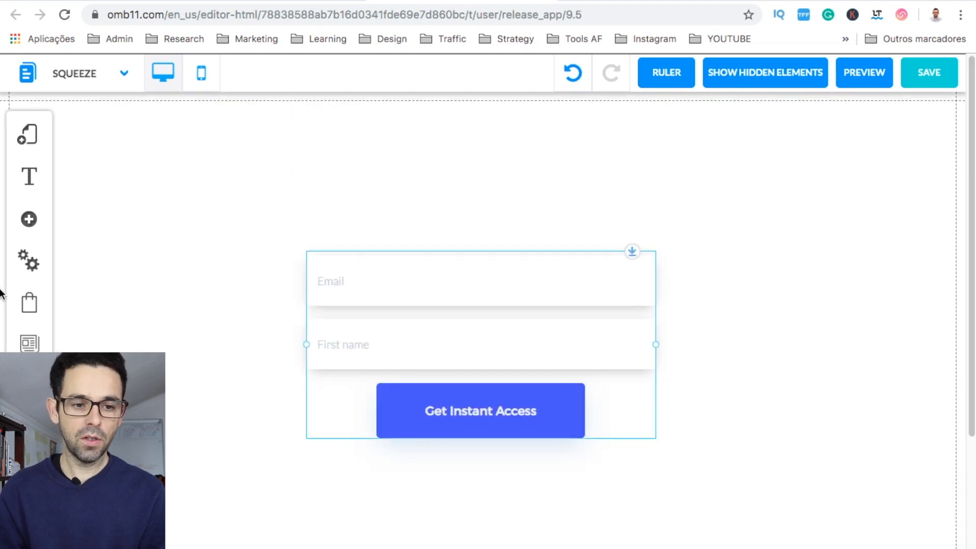
Step: Add an extra-large H1 title text element above the opt-in form
left_click(29, 220)
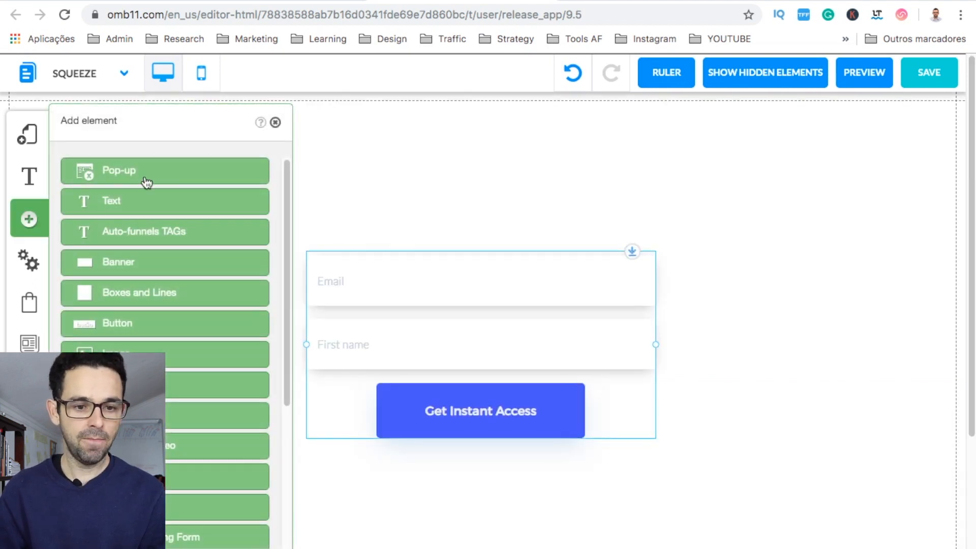
left_click(135, 198)
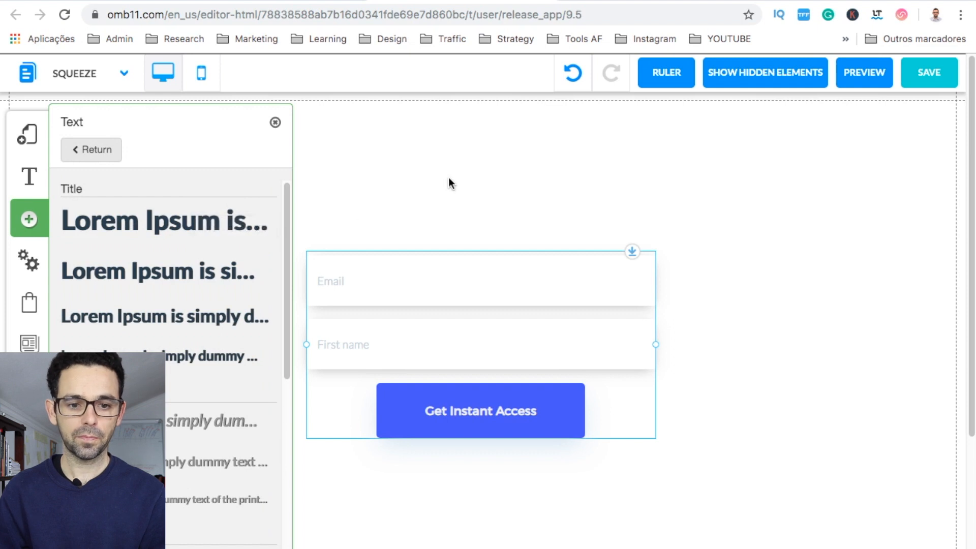
left_click(208, 229)
left_click_drag(208, 230, 517, 209)
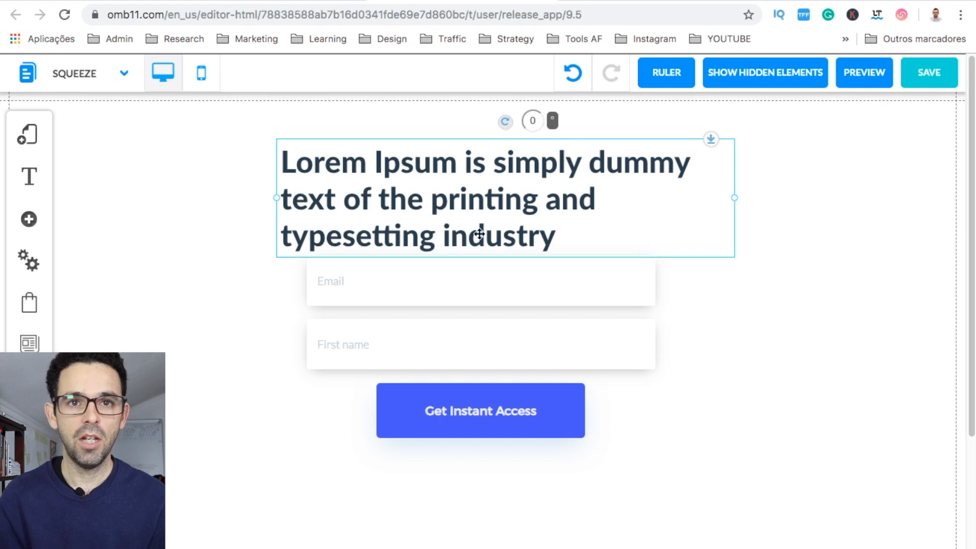
Step: Replace the placeholder title with "Finally! How to Get [DESIRED RESULT]"
double_click(387, 200)
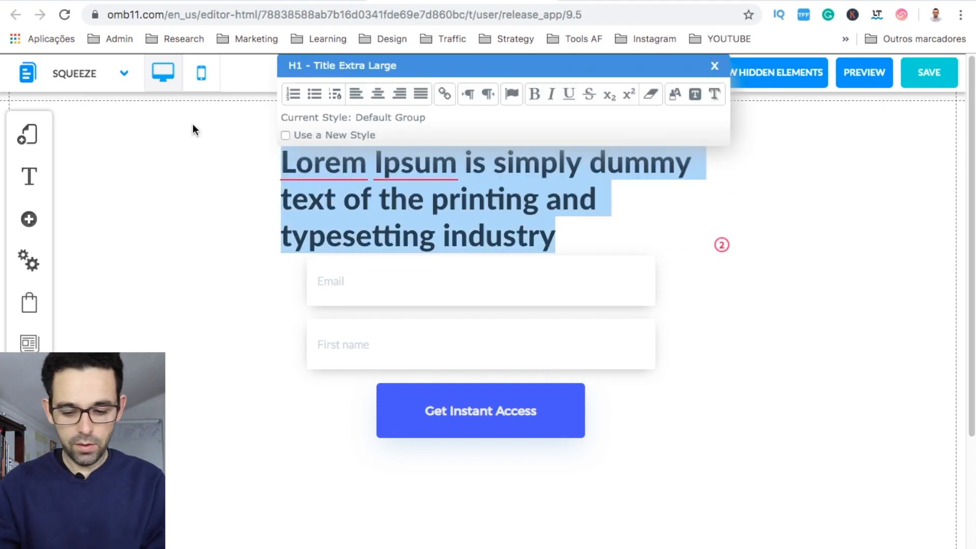
type("Fina")
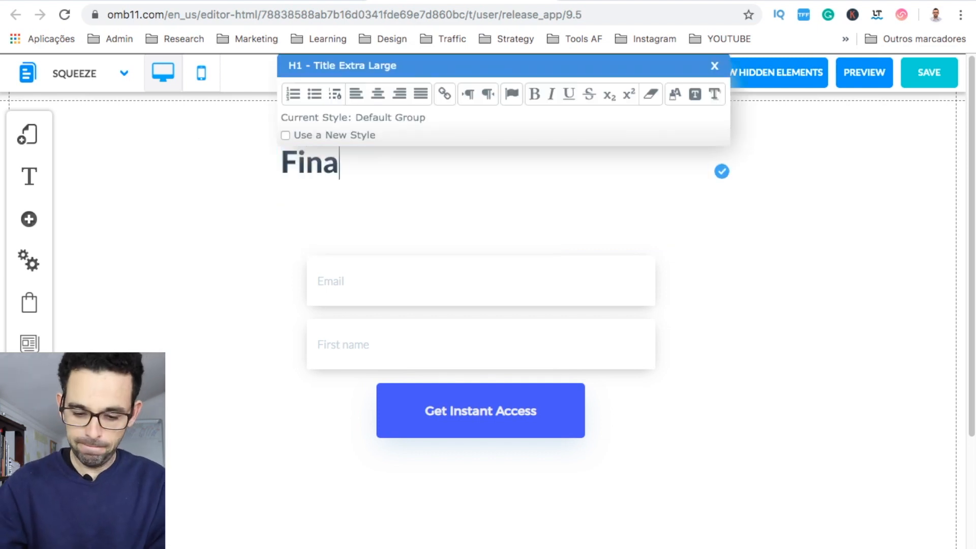
type("lly! How to ")
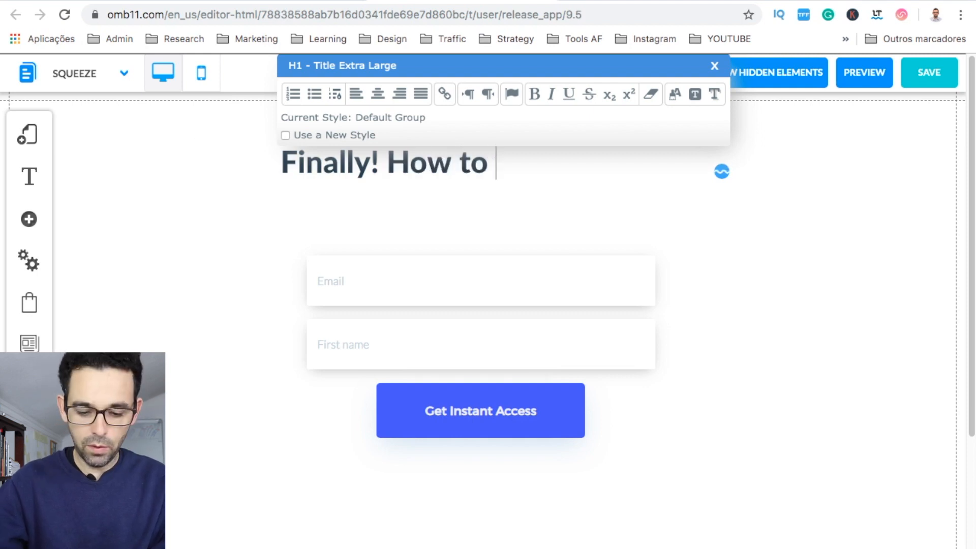
type("Get []")
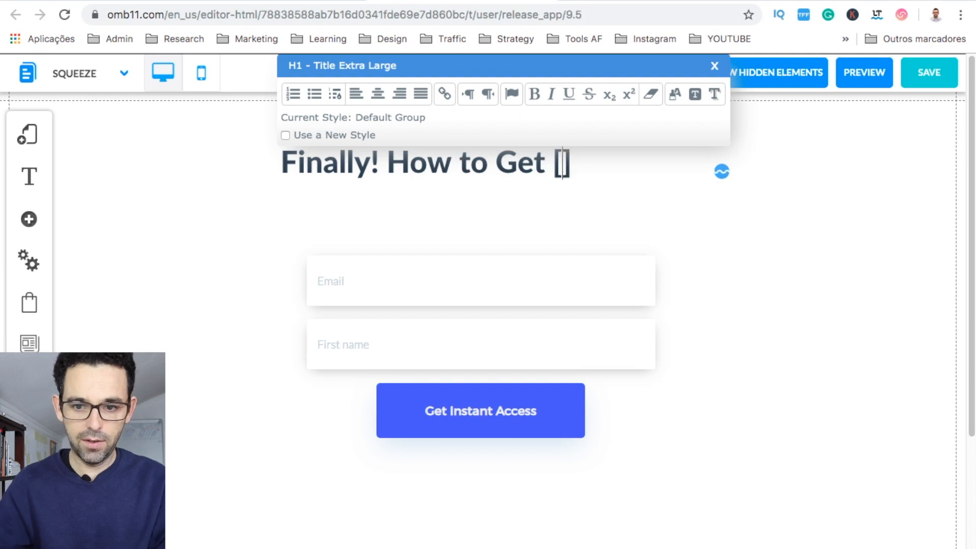
type("DESIRE")
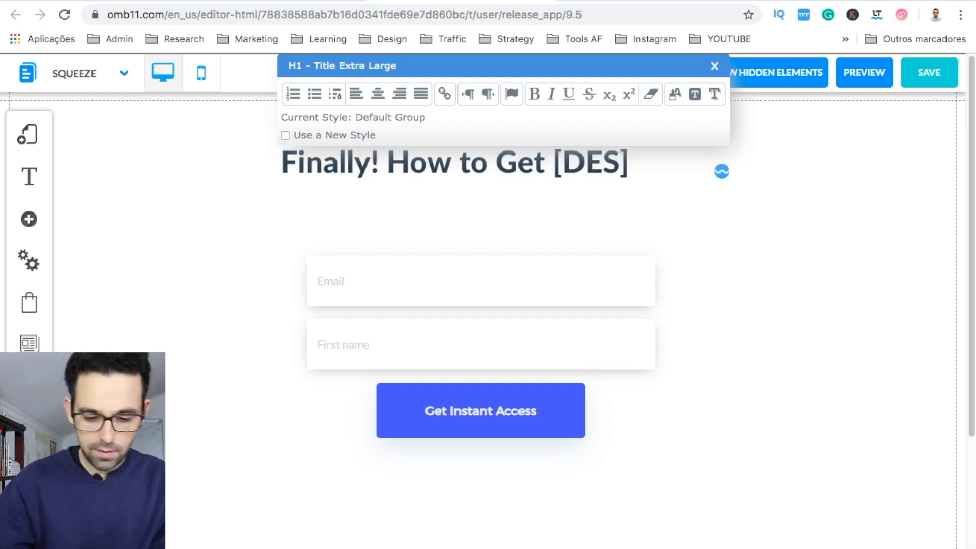
type("D REULT")
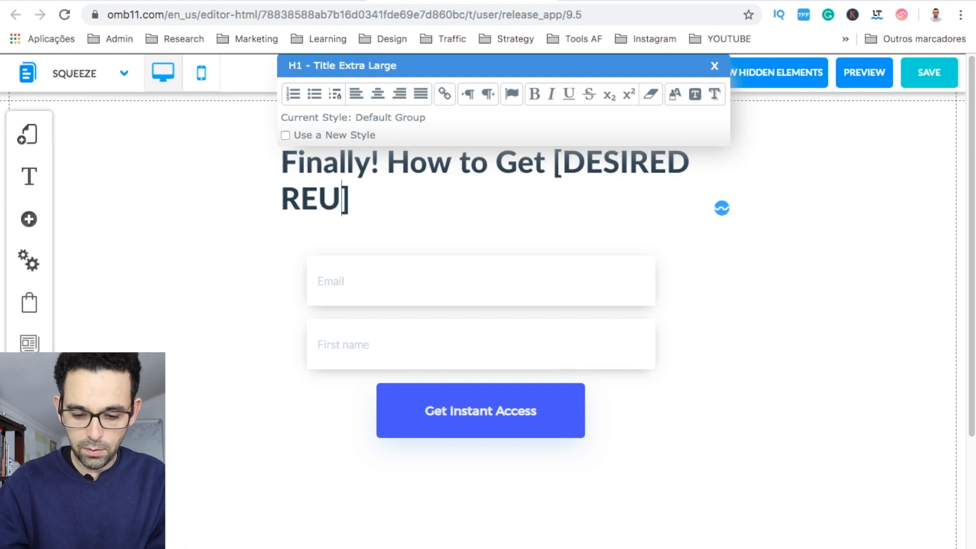
left_click(323, 199)
type("SULT")
left_click(389, 197)
Step: Continue the headline with "Without [THING THEY FEAR THE MOST]"
type("With")
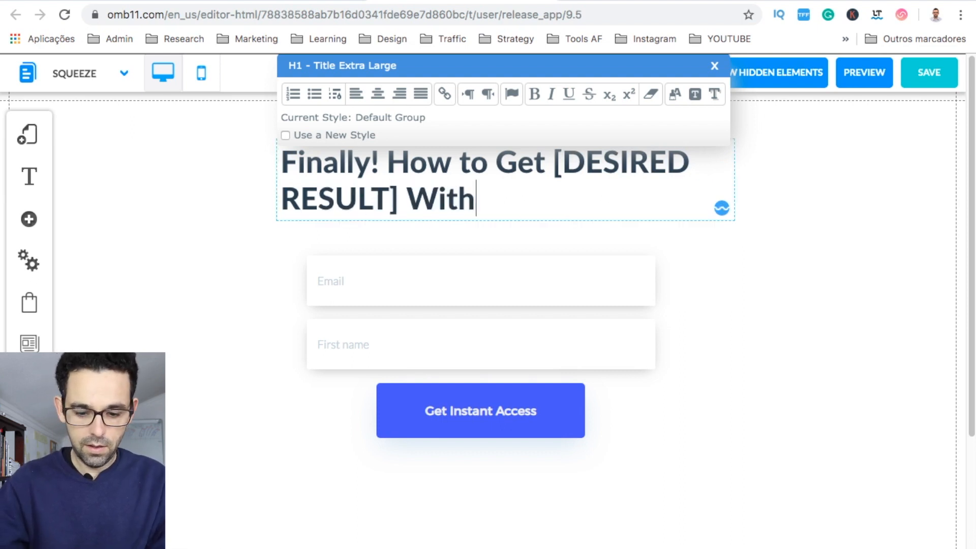
type("out (")
key("BackSpace")
type("[T]")
key("Left")
type("HIN")
type("G THEY F")
type("EAR")
key("BackSpace")
type("AR ")
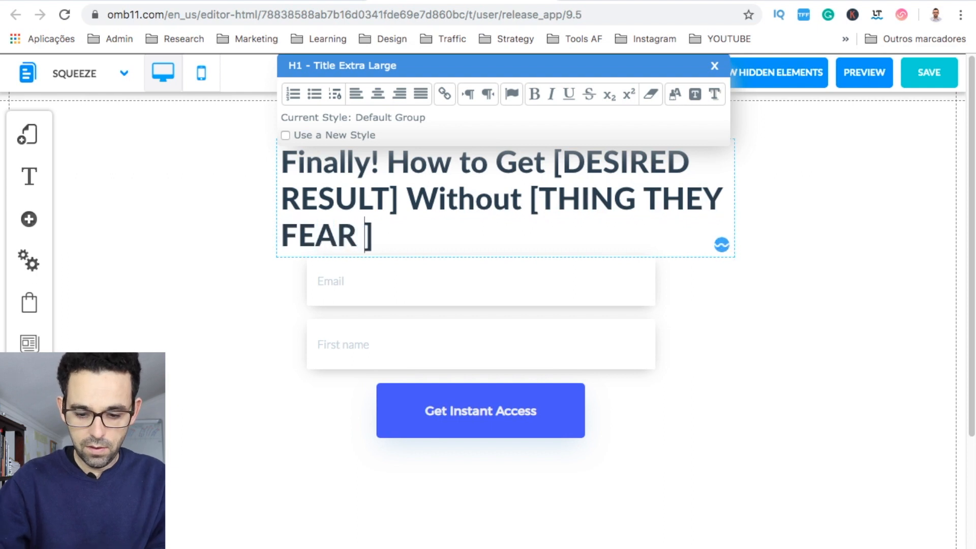
type("THE MOST")
key("End")
Step: Finish the headline with "in [SPECIFIC TIME FRAME] - Guaranteed.", correcting the spelling of "SPECIFIC"
type("in []")
key("Left")
type("SPICIFI")
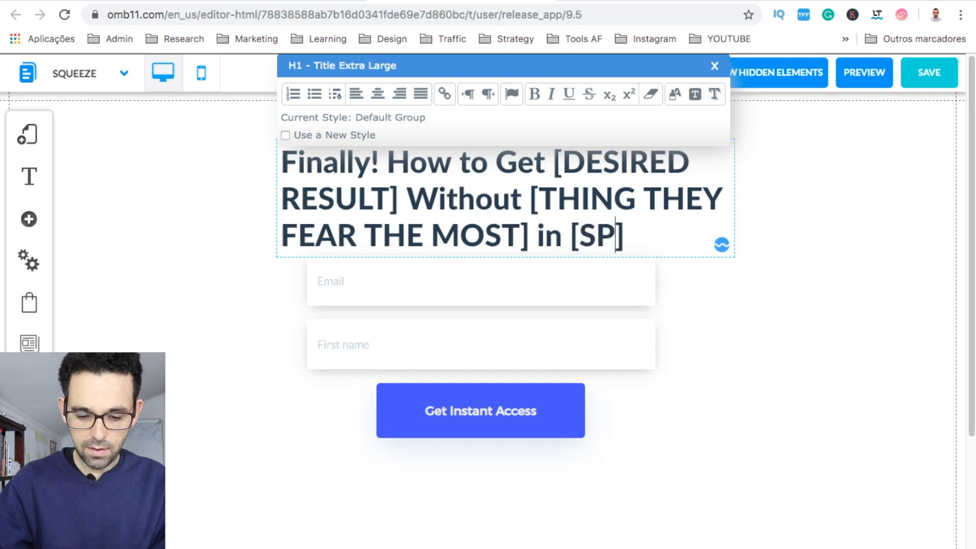
type("C TIME ")
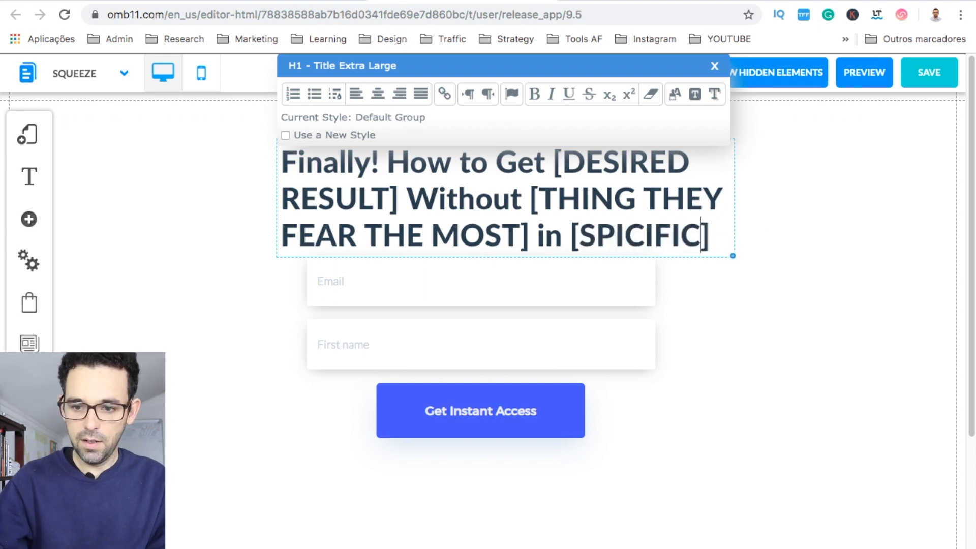
type("FRAME")
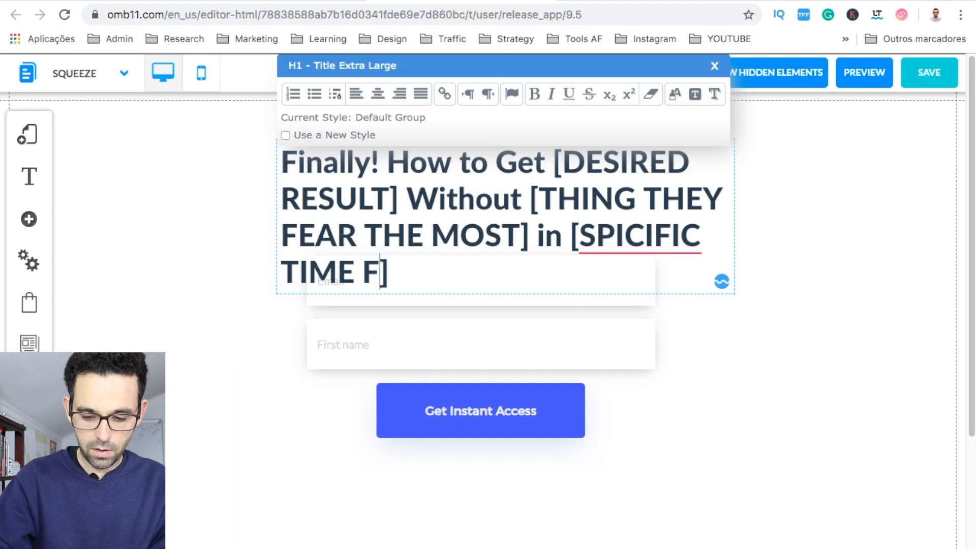
left_click(532, 276)
type("- ")
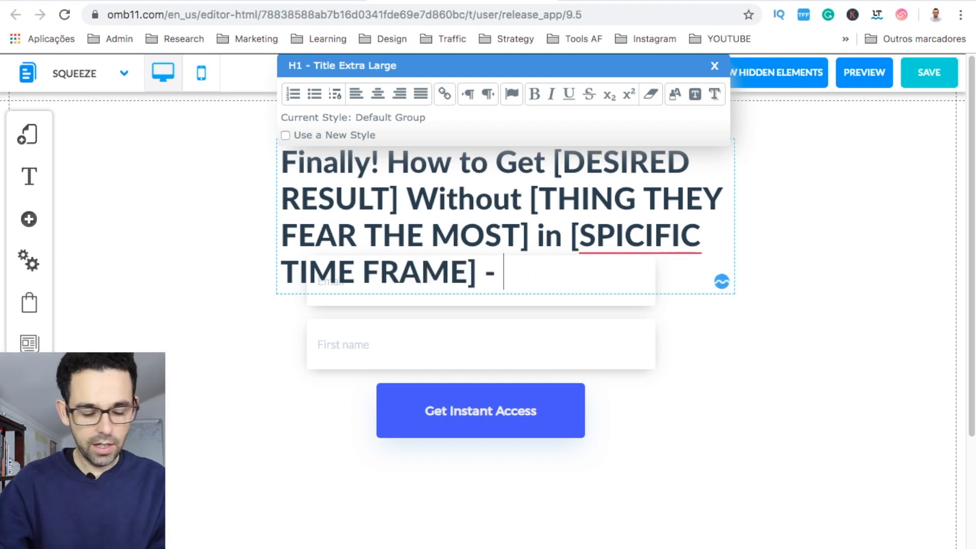
type("Gu")
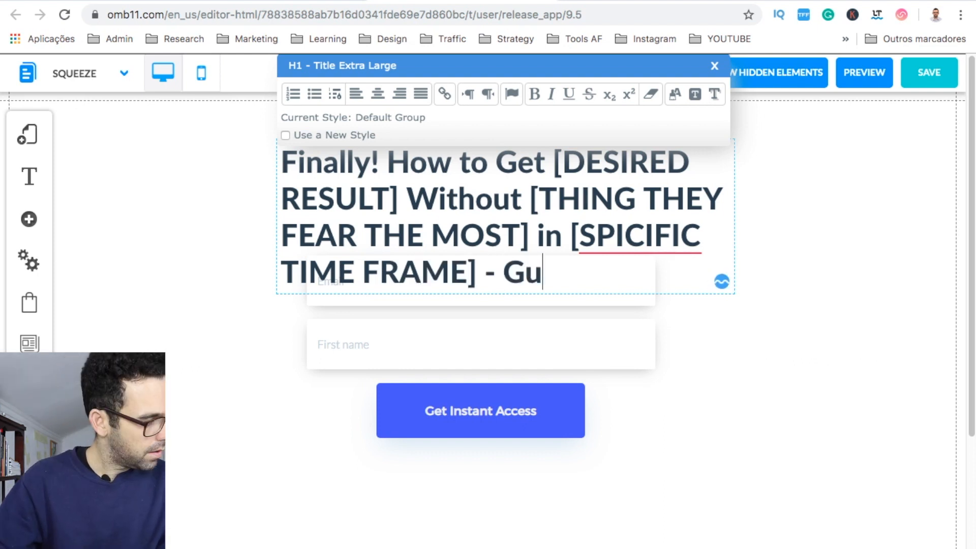
type("aranteed.")
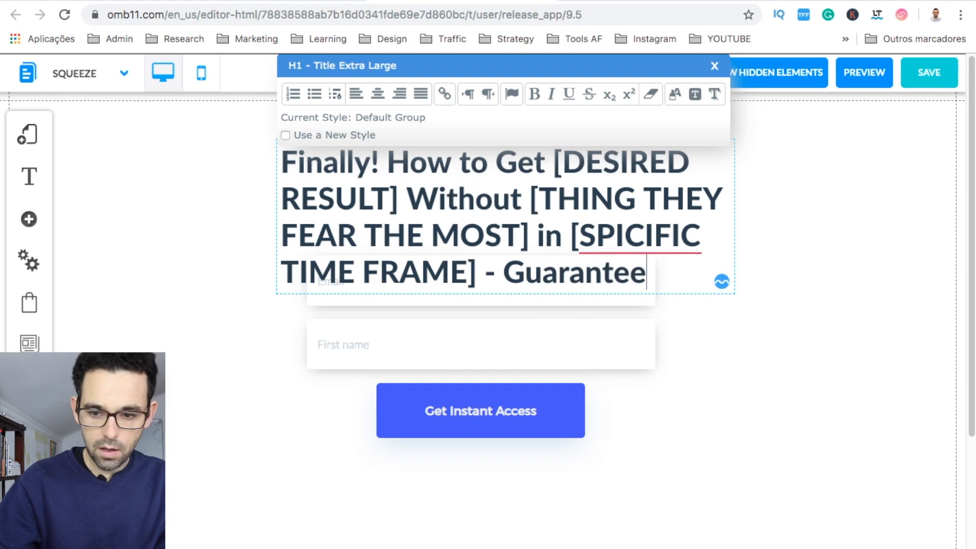
left_click(677, 316)
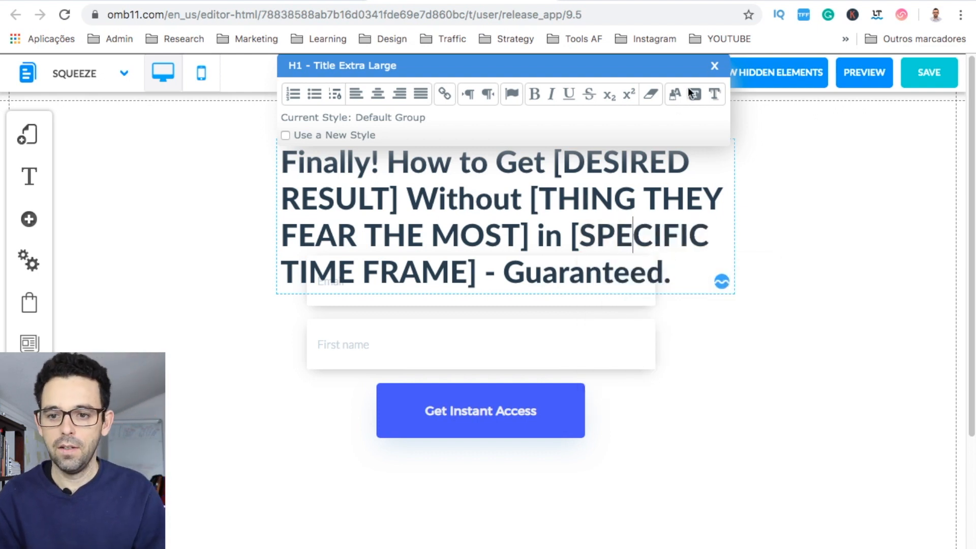
Step: Shift the headline box sideways and widen it so the text fits on three lines above the form
left_click(794, 234)
left_click_drag(657, 239, 600, 209)
left_click_drag(678, 214, 847, 229)
Step: Center-align the headline text and close its text editing options
left_click(655, 199)
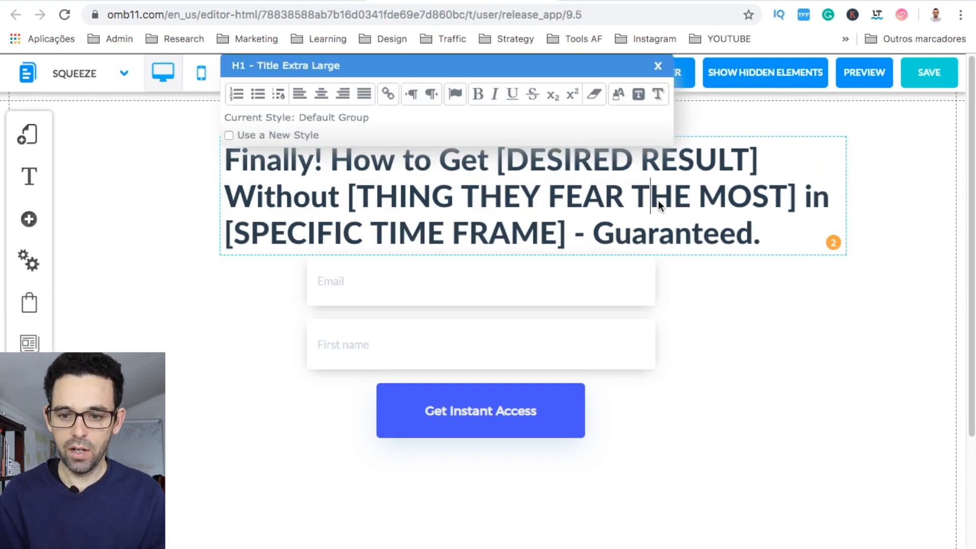
left_click(322, 94)
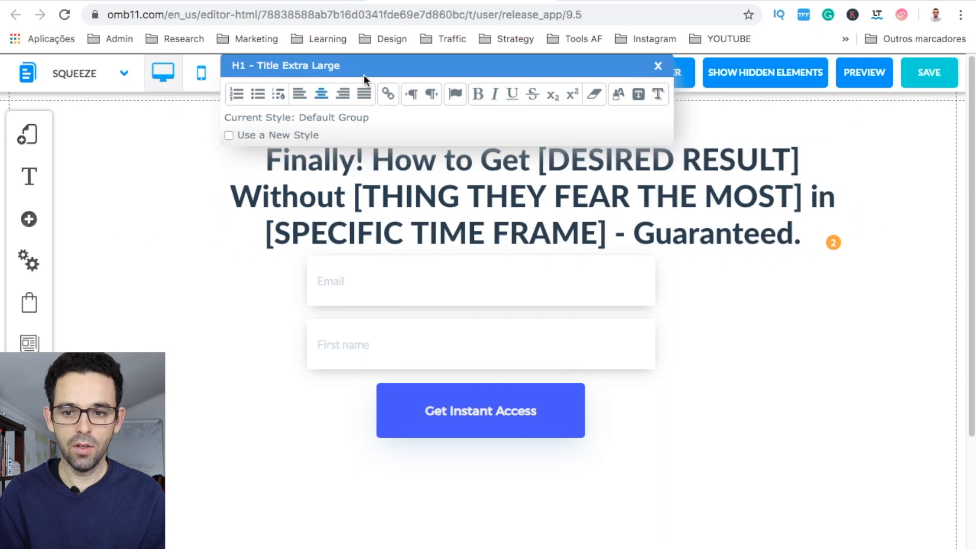
left_click(657, 66)
Step: Reposition the headline centrally above the opt-in form and place the form just beneath it
left_click(666, 165)
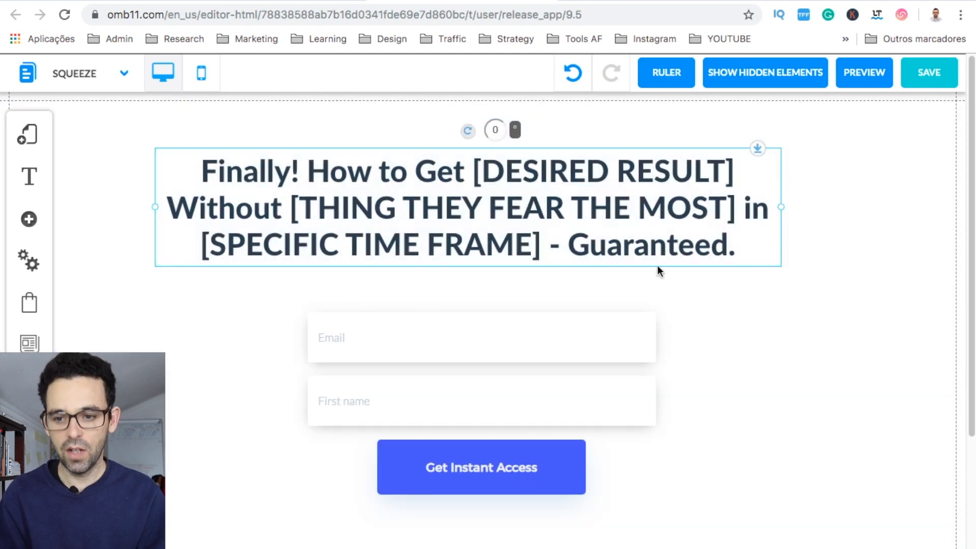
left_click(781, 342)
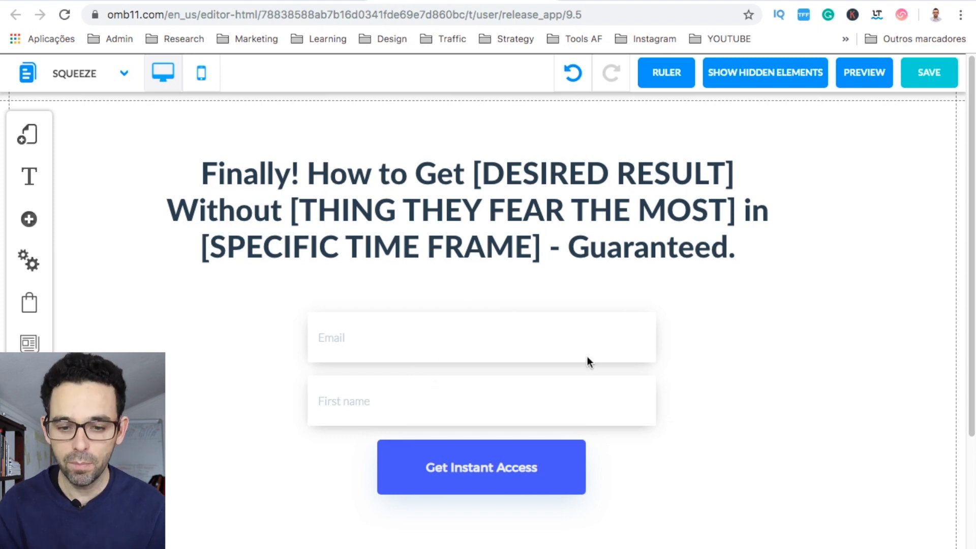
left_click_drag(673, 379, 626, 330)
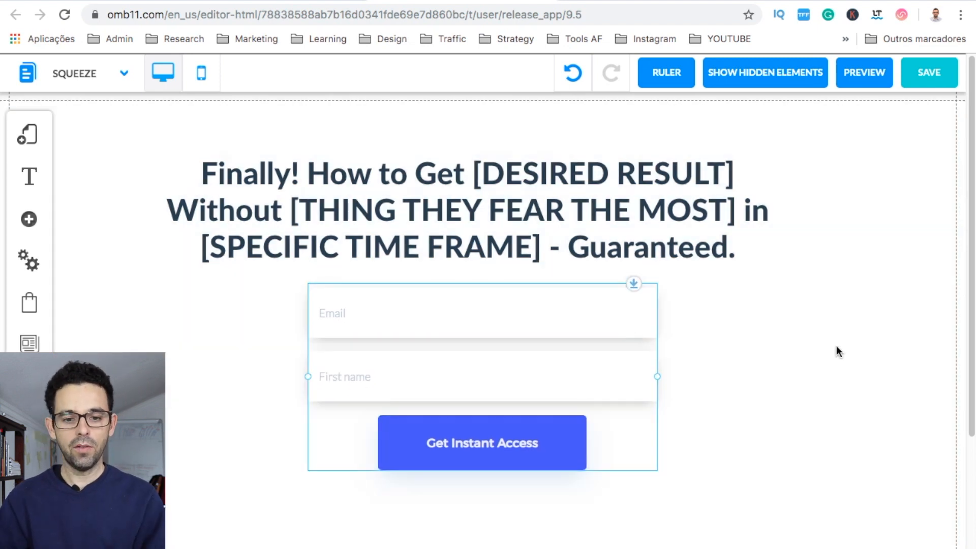
Step: Open the opt-in form's appearance settings and apply the Email Marketing style for customizing
left_click(580, 318)
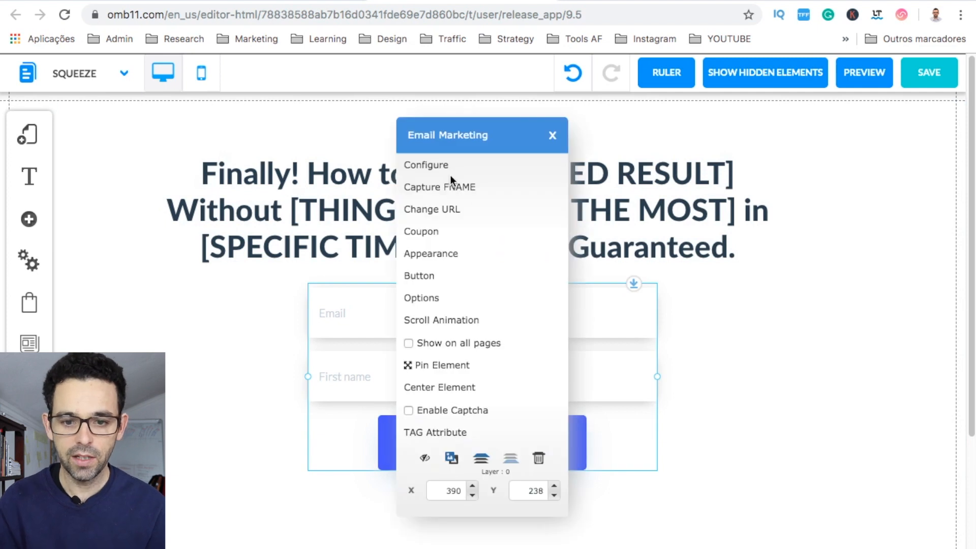
left_click(438, 257)
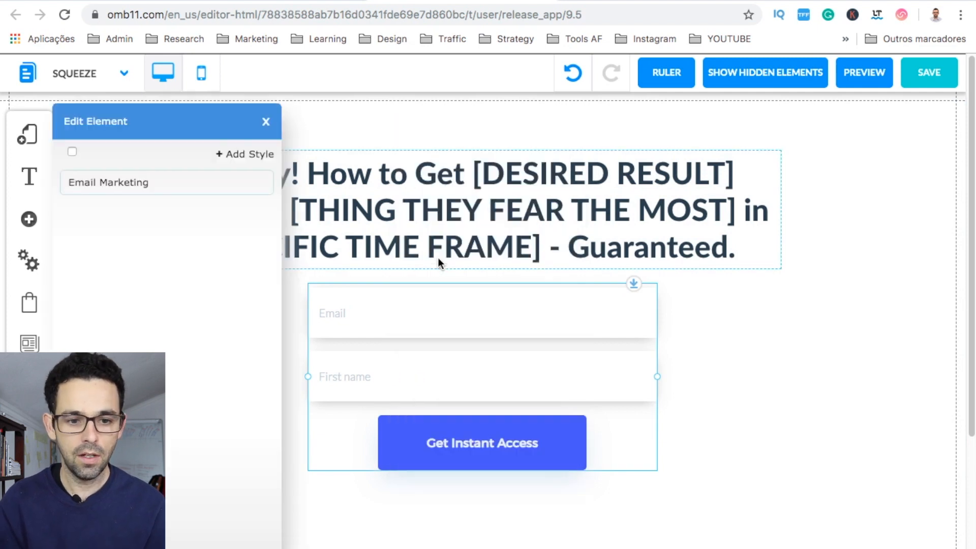
left_click(190, 183)
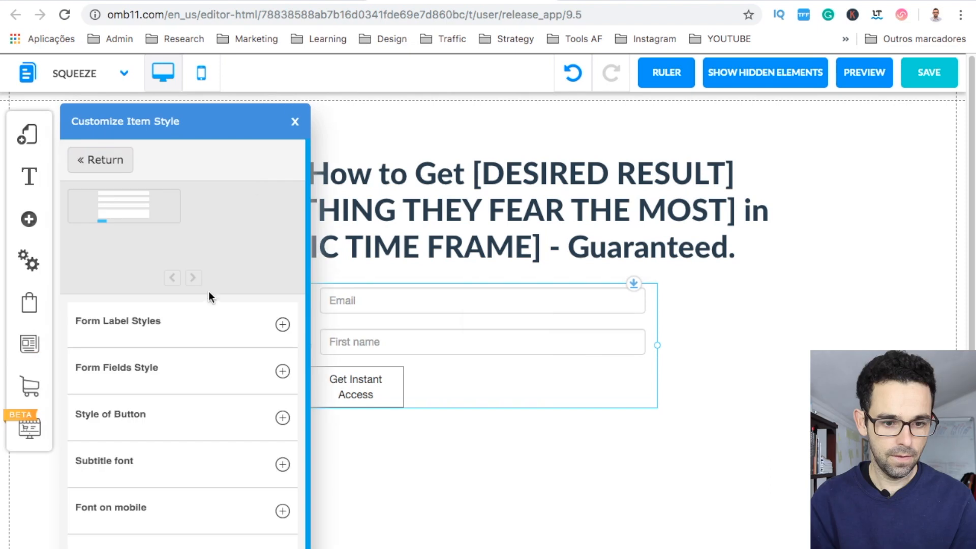
Step: Set the alignment of the opt-in form's button to Centralized in its button style
left_click(282, 417)
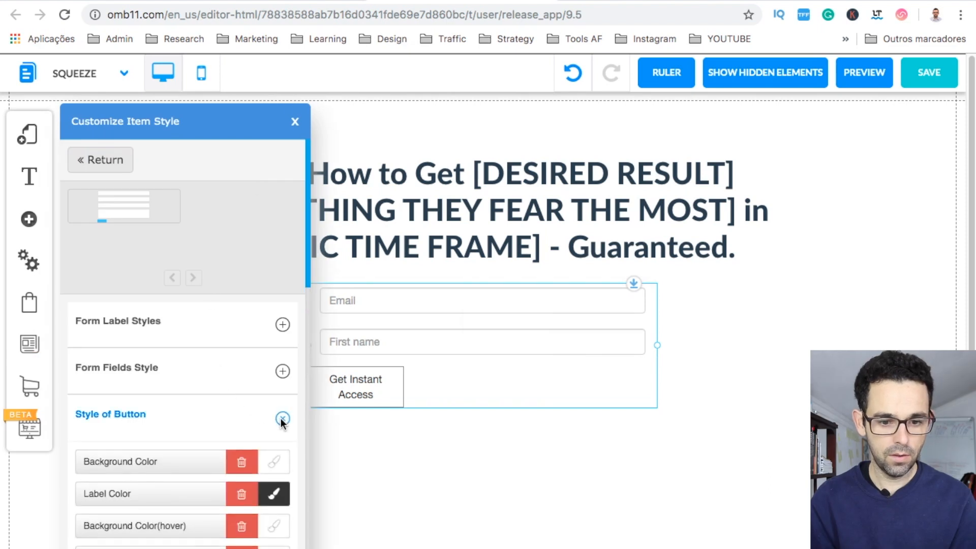
scroll(281, 421, "down", 3)
scroll(282, 425, "down", 2)
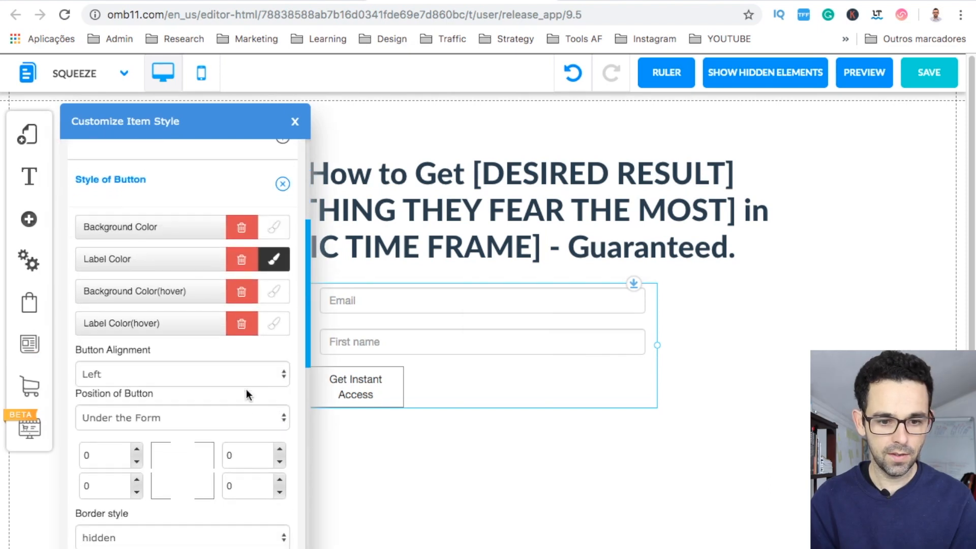
left_click(239, 373)
left_click(233, 386)
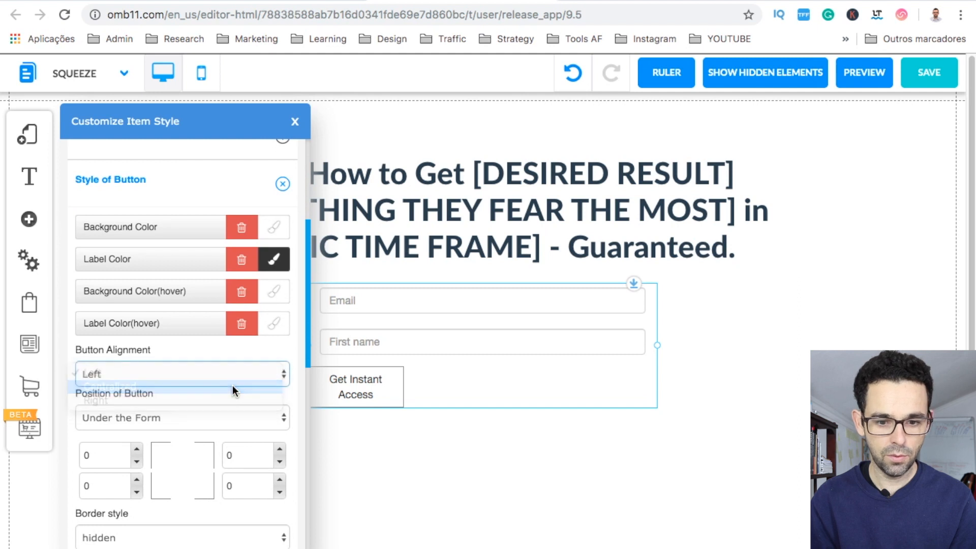
Step: Increase the font size of the form's button text to 26
scroll(233, 401, "down", 6)
left_click(283, 507)
left_click(283, 506)
left_click(283, 506)
left_click(283, 507)
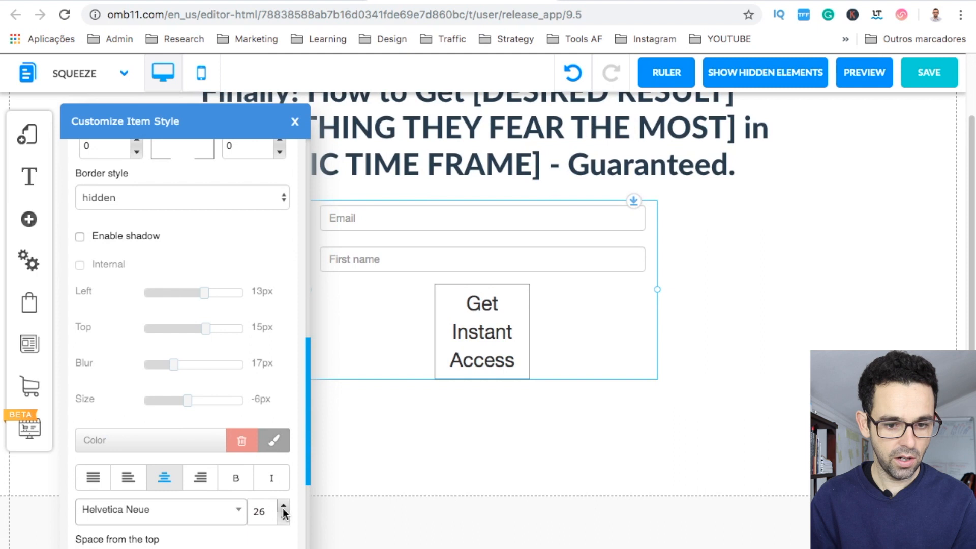
Step: Set the form button's size to 100% and its height to 18px
scroll(287, 495, "down", 3)
scroll(291, 475, "down", 1)
left_click_drag(133, 462, 286, 449)
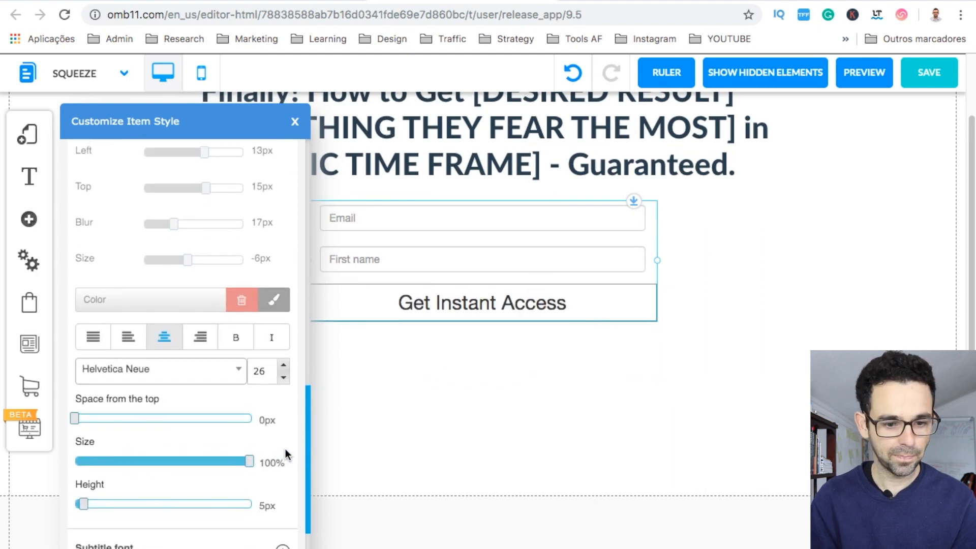
left_click_drag(84, 505, 105, 505)
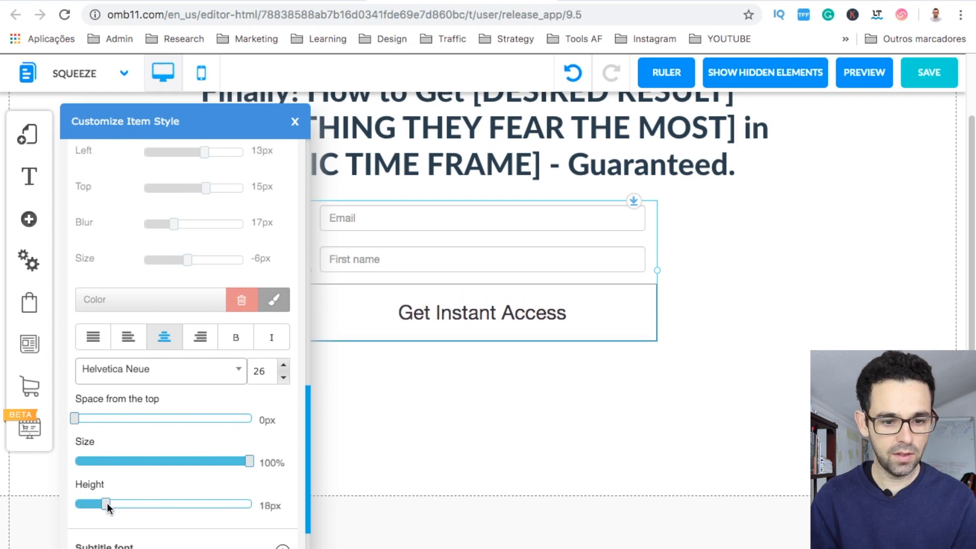
Step: Give the form's button the favorite blue as background color and a darker blue as hover background color
scroll(253, 268, "up", 5)
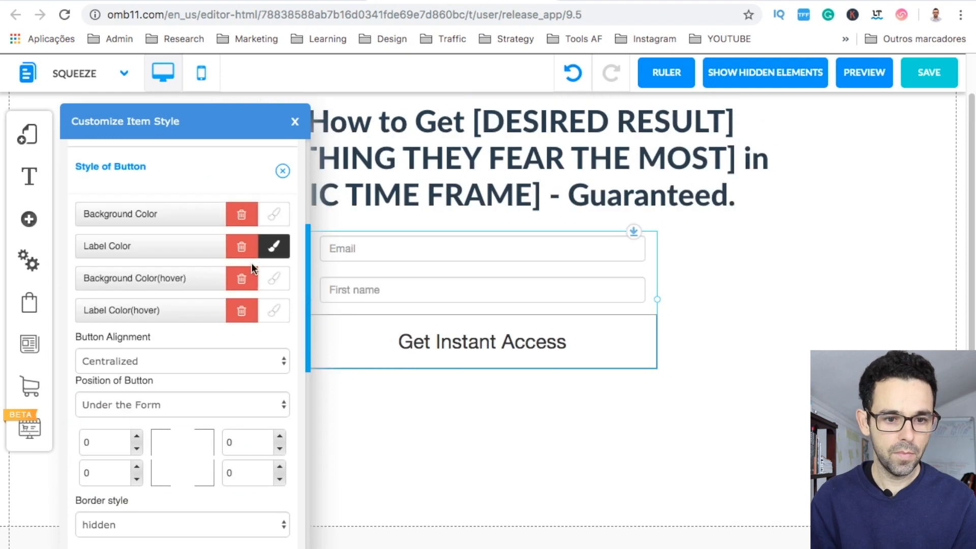
left_click(274, 214)
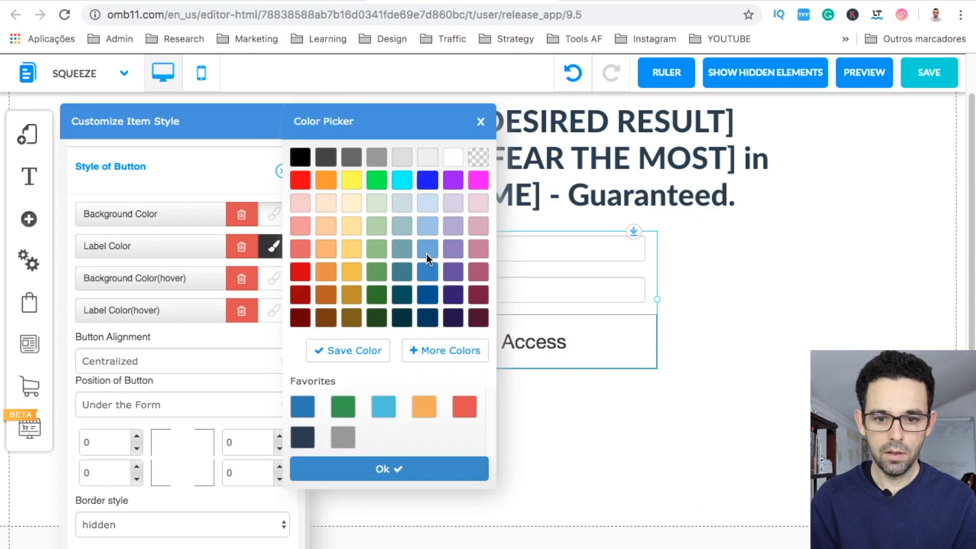
left_click(300, 407)
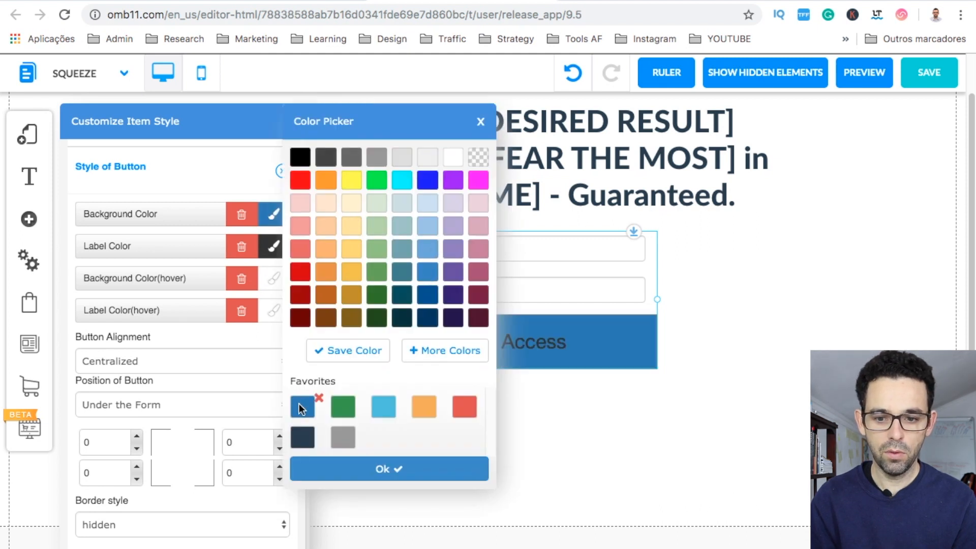
left_click(331, 470)
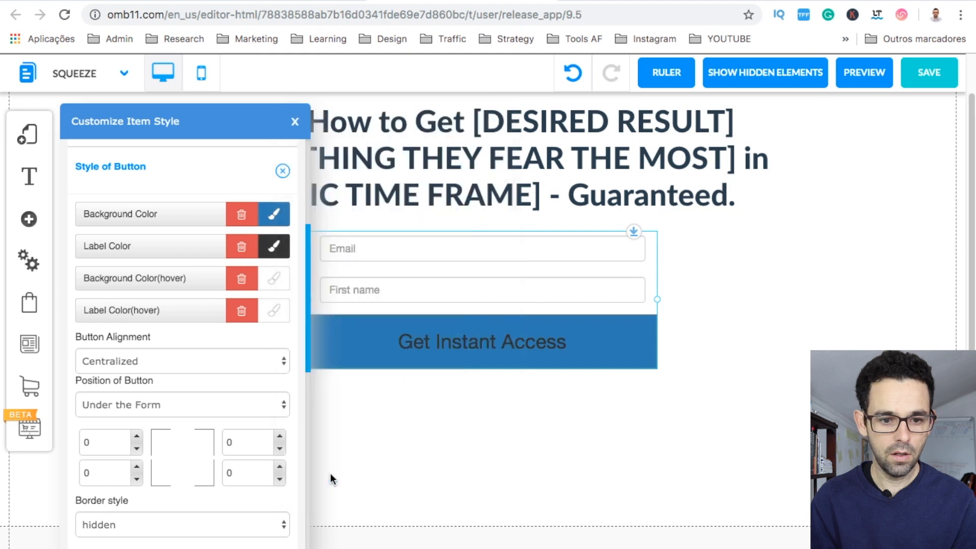
left_click(269, 283)
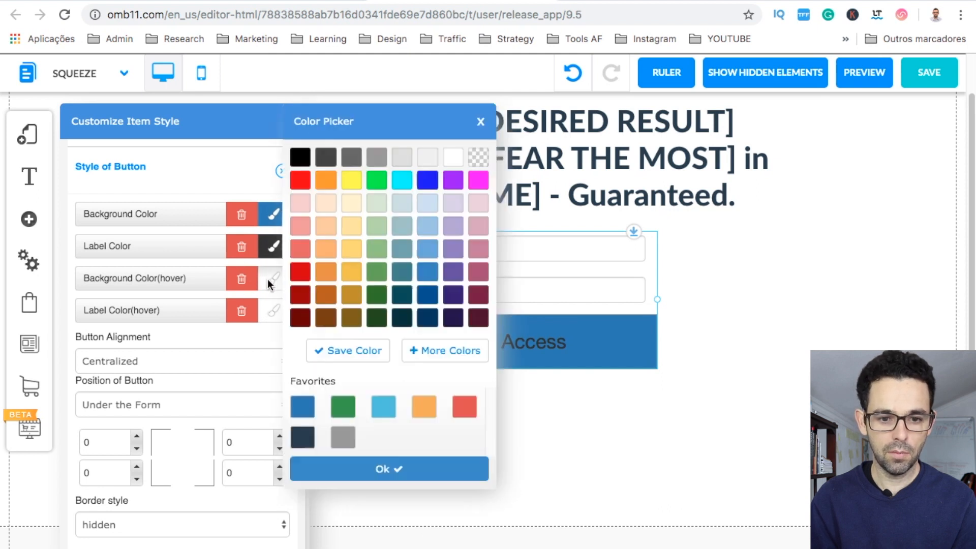
left_click(425, 301)
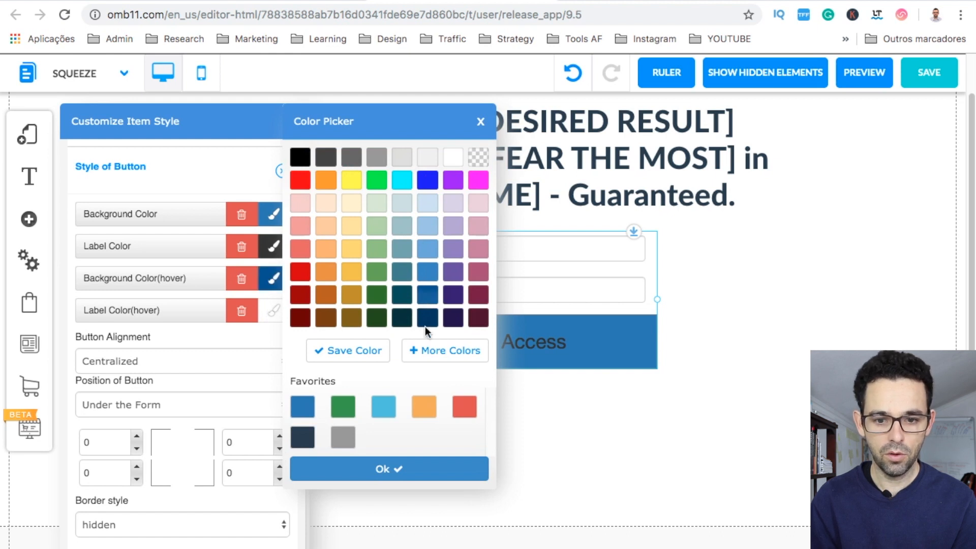
left_click(400, 465)
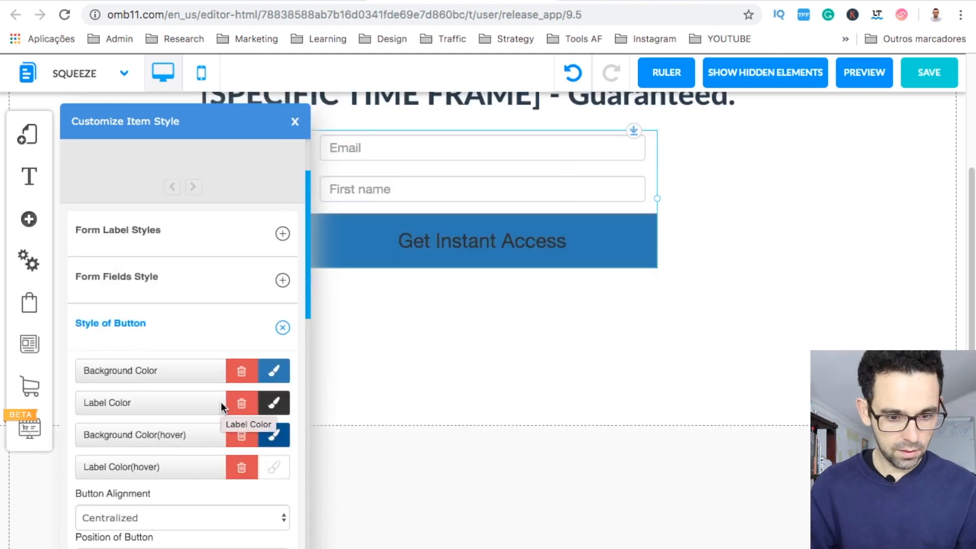
Step: Change the label color of the form's button to white
left_click(274, 405)
left_click(452, 158)
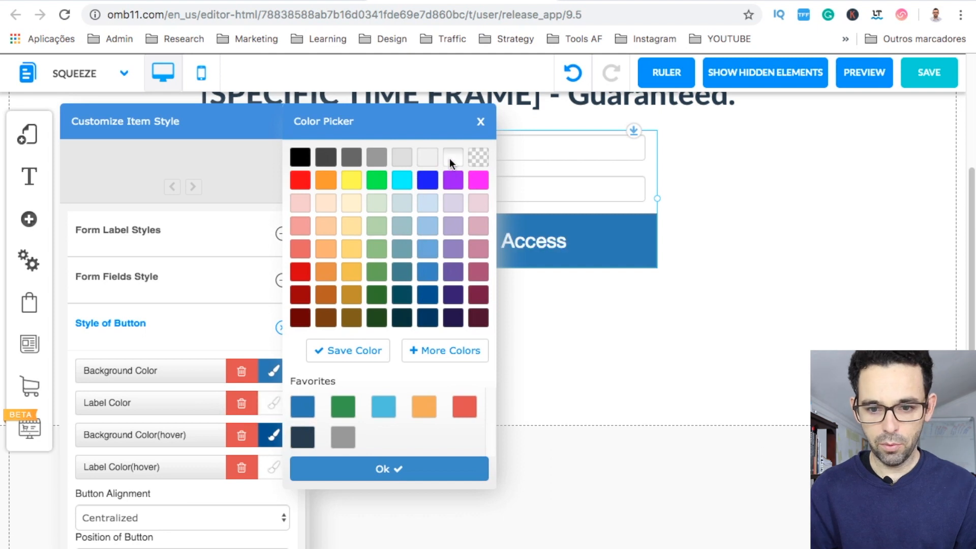
left_click(437, 471)
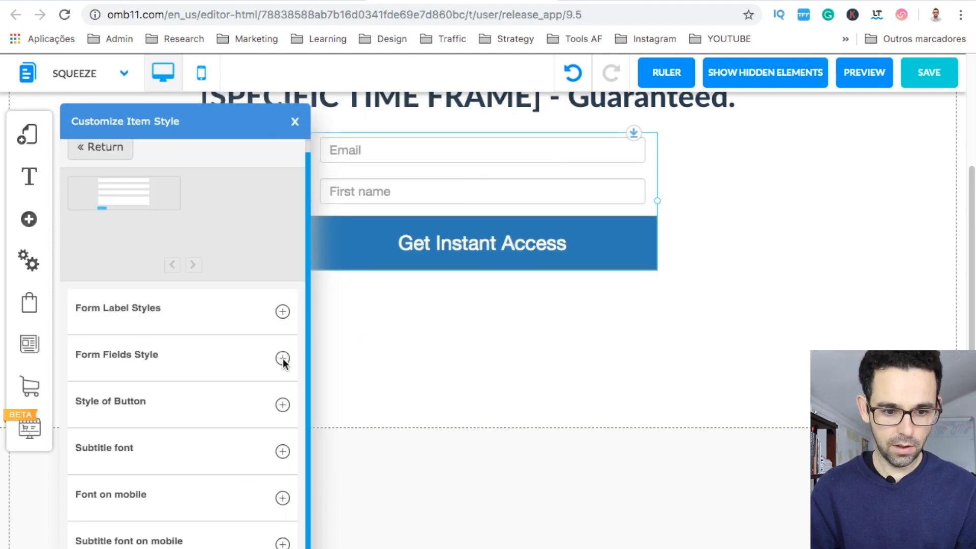
Step: Set the font size of the form fields to 18 in the form fields style
left_click(283, 359)
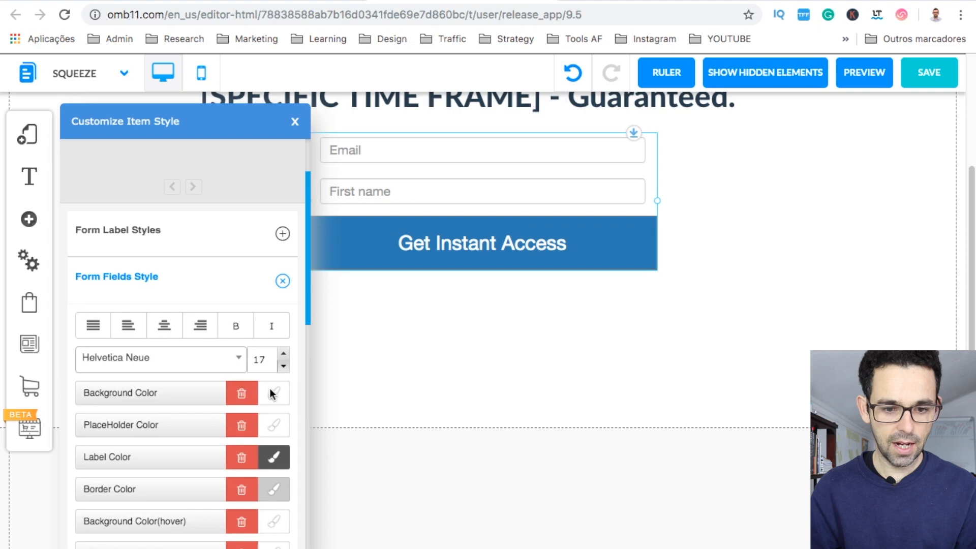
left_click(284, 351)
left_click(283, 351)
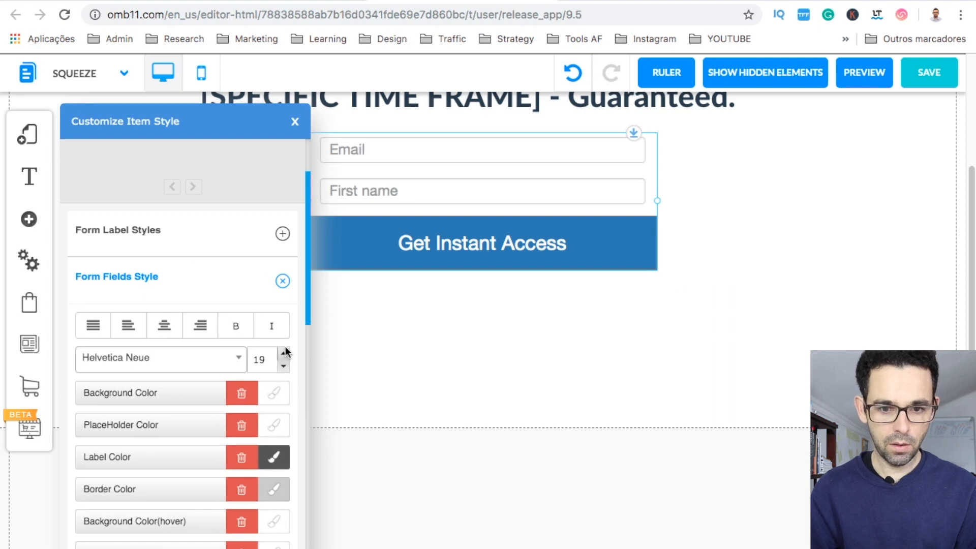
left_click(284, 366)
Step: Set the form fields' spacing to 17px and their height to 54px
scroll(282, 362, "down", 4)
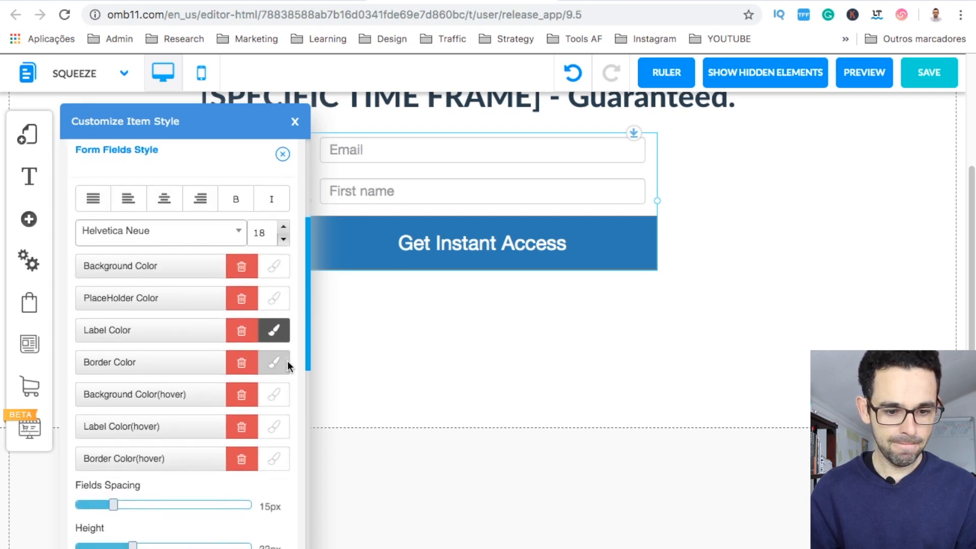
left_click_drag(118, 436, 123, 436)
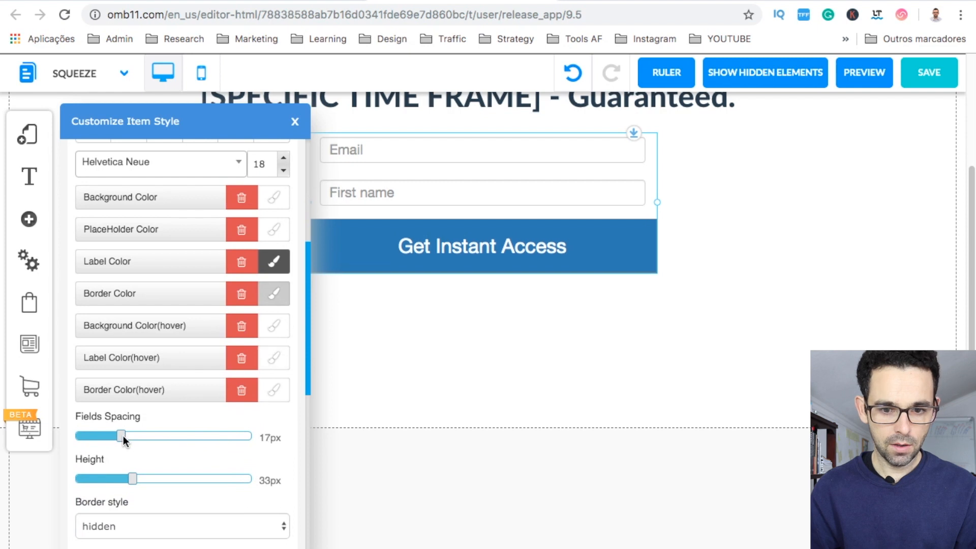
left_click_drag(131, 479, 171, 479)
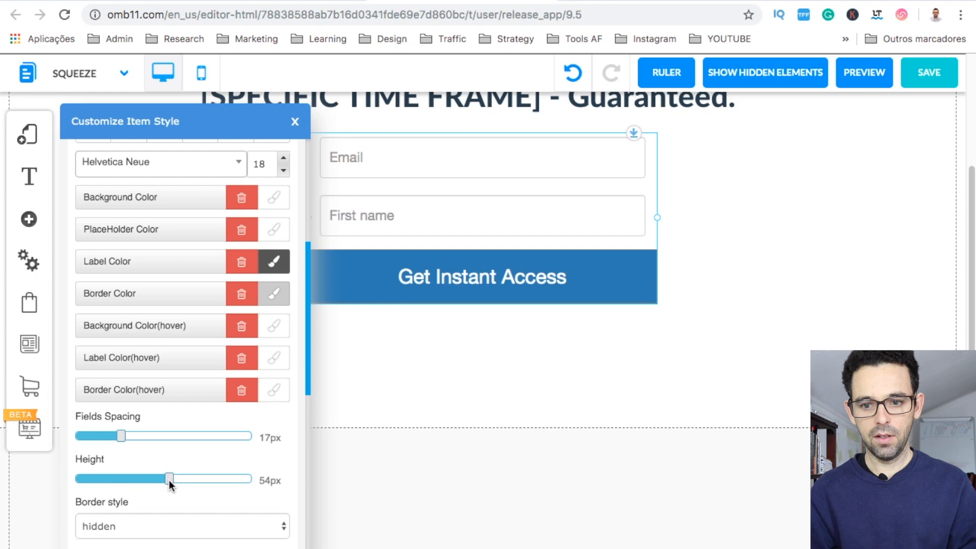
Step: Give the form fields a dashed border with a size of 2px and close the style settings
scroll(257, 293, "down", 2)
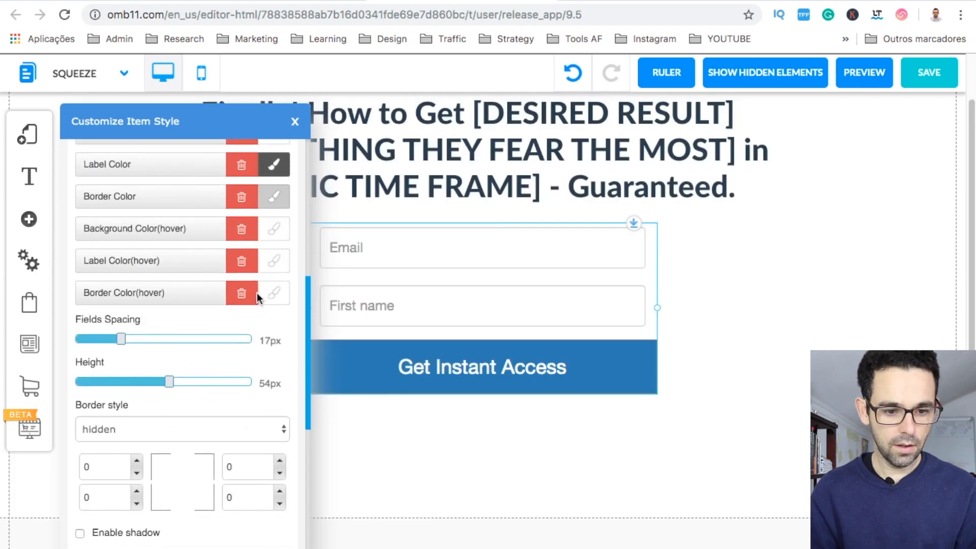
scroll(257, 293, "down", 2)
left_click(269, 375)
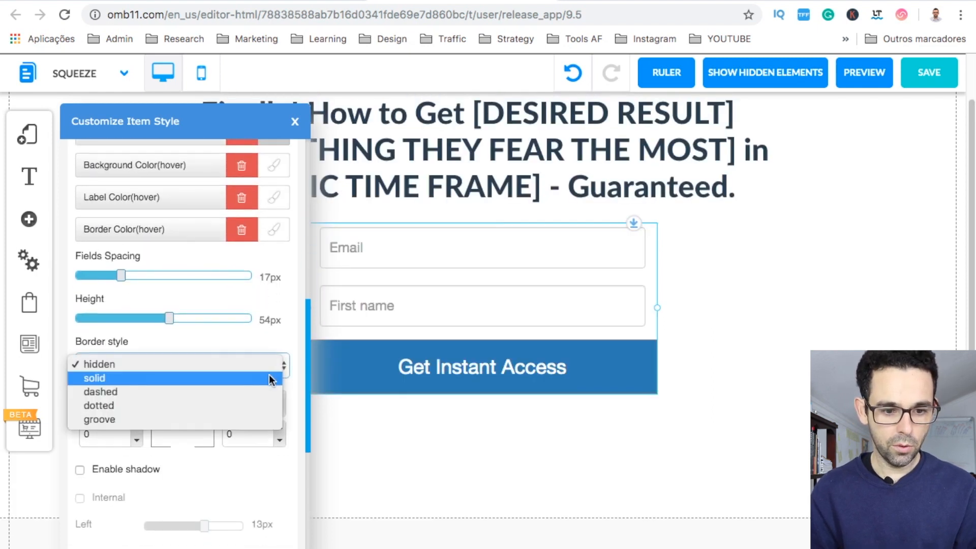
left_click(218, 387)
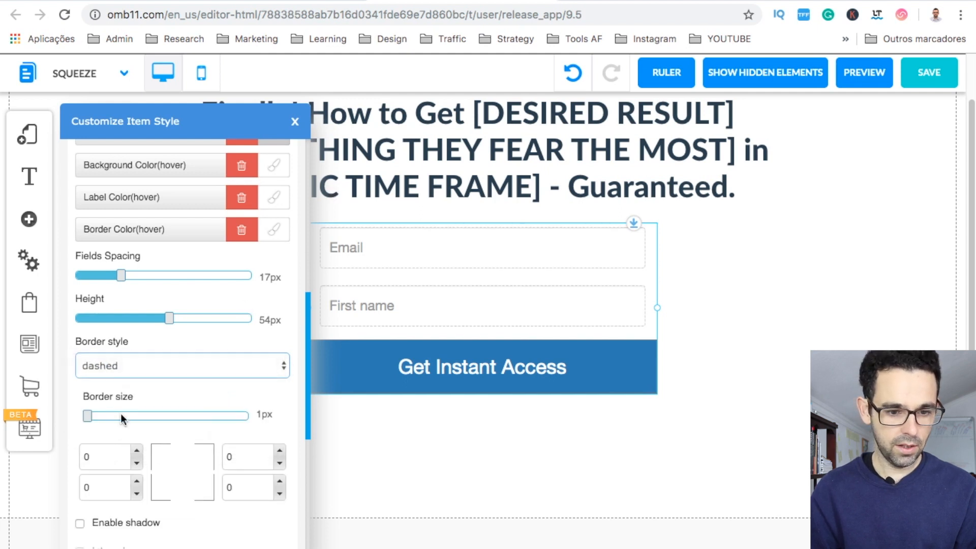
left_click_drag(88, 416, 96, 417)
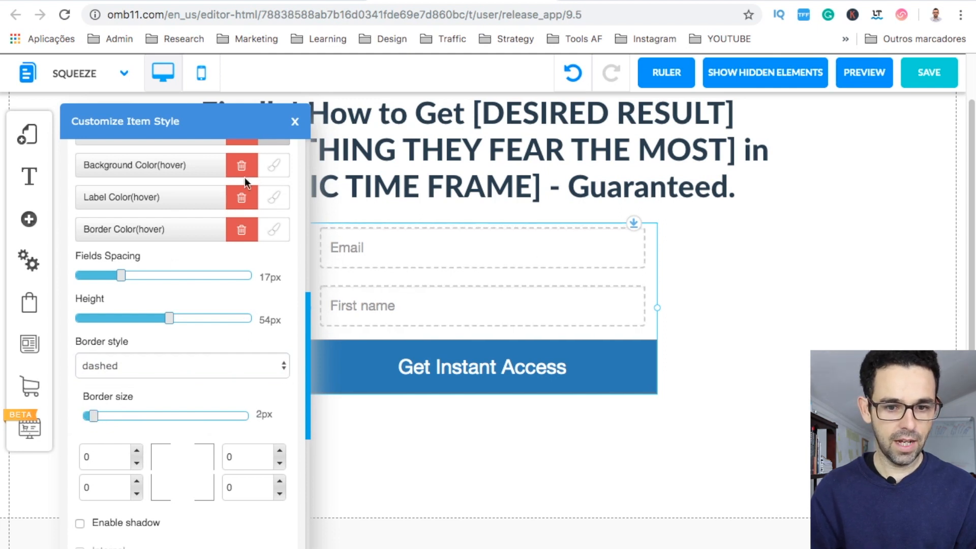
left_click(296, 122)
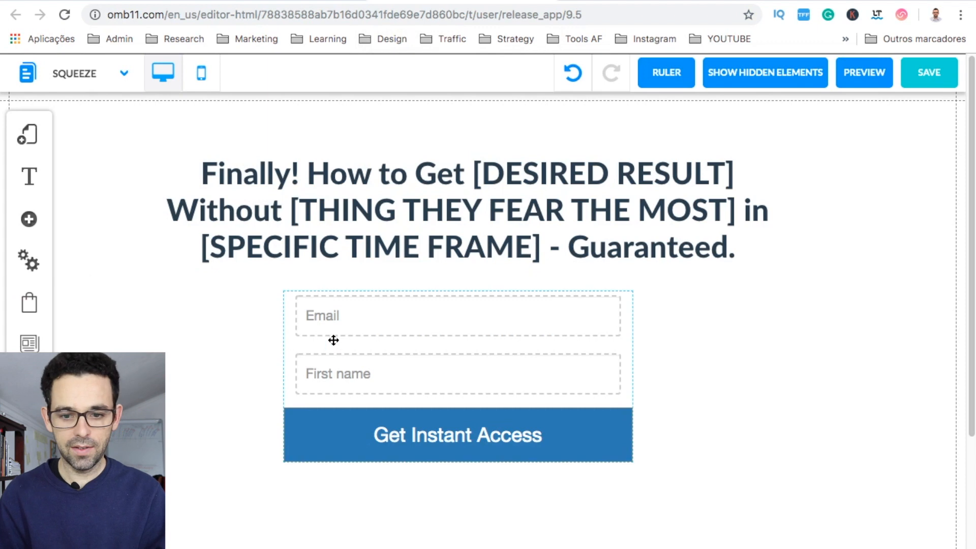
Step: Write "*The training will be sent to the email above" in the medium paragraph between headline and form
type("*")
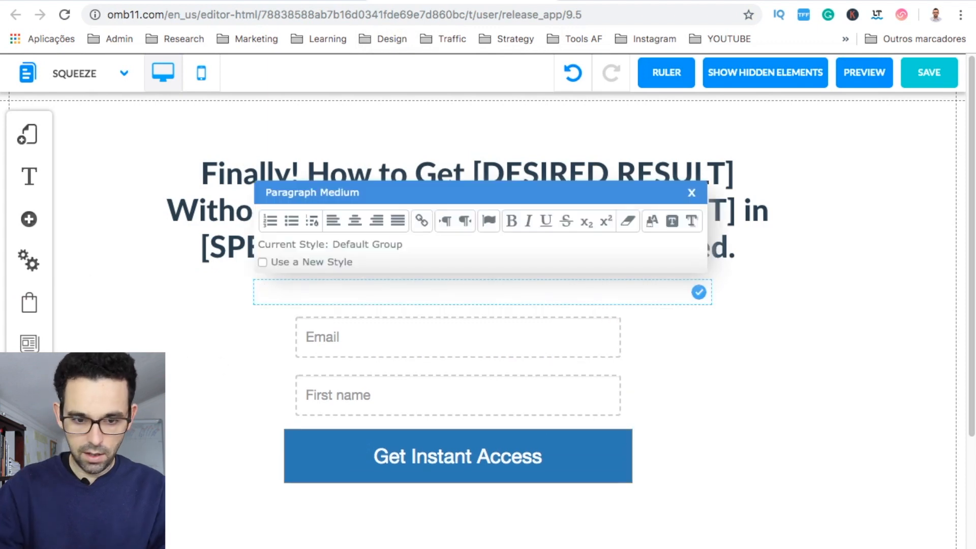
type("The tra")
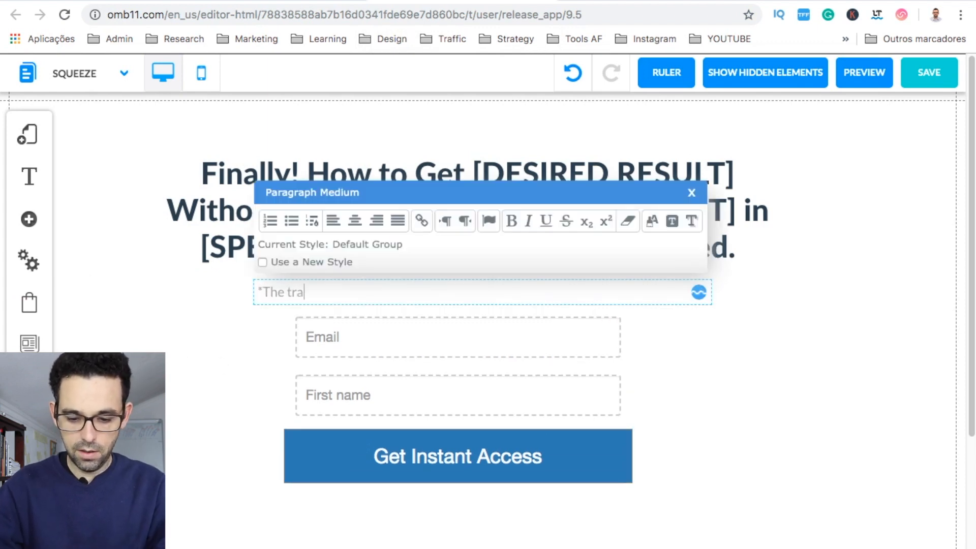
type("ining will ")
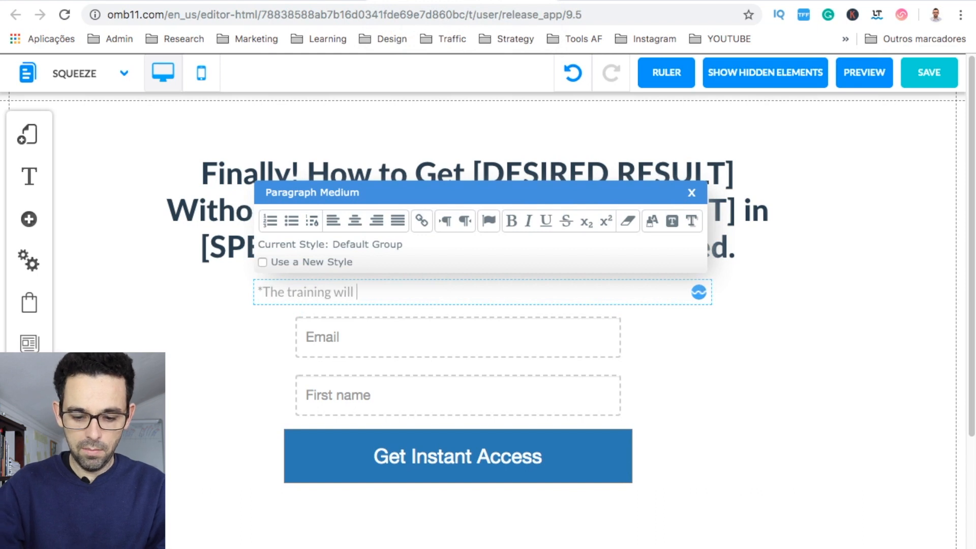
type("be sent to t")
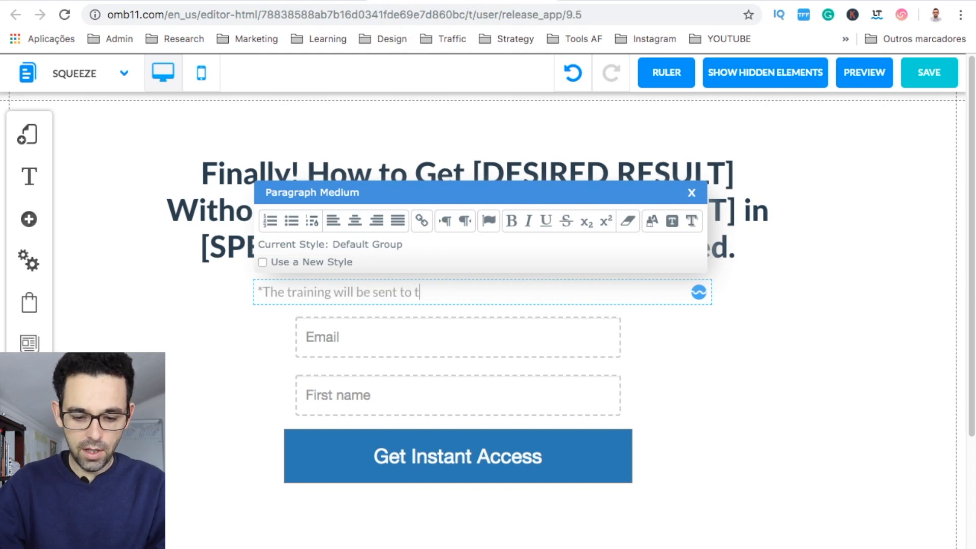
type("he email below")
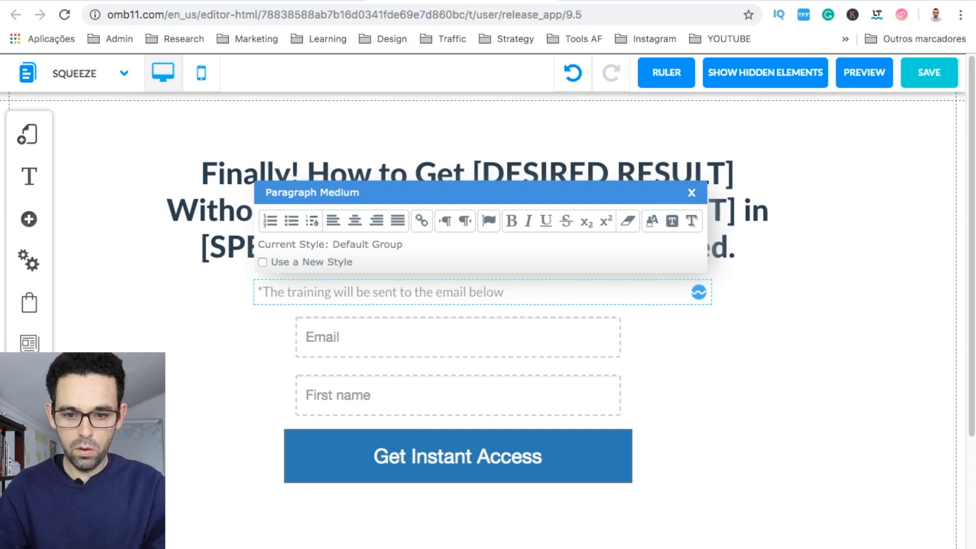
key("alt+shift+Left")
type("above")
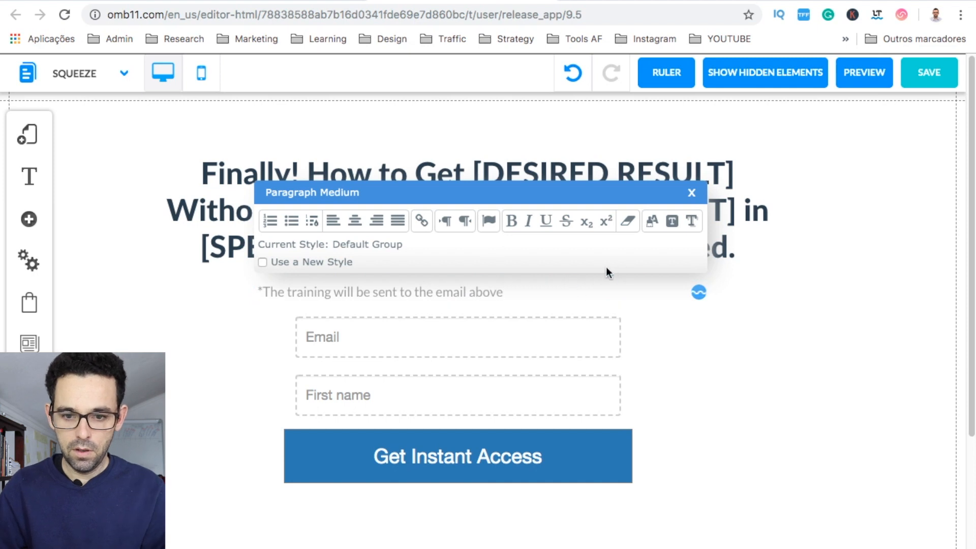
Step: Center the text of the training note above the form and narrow its text box
left_click_drag(506, 292, 258, 292)
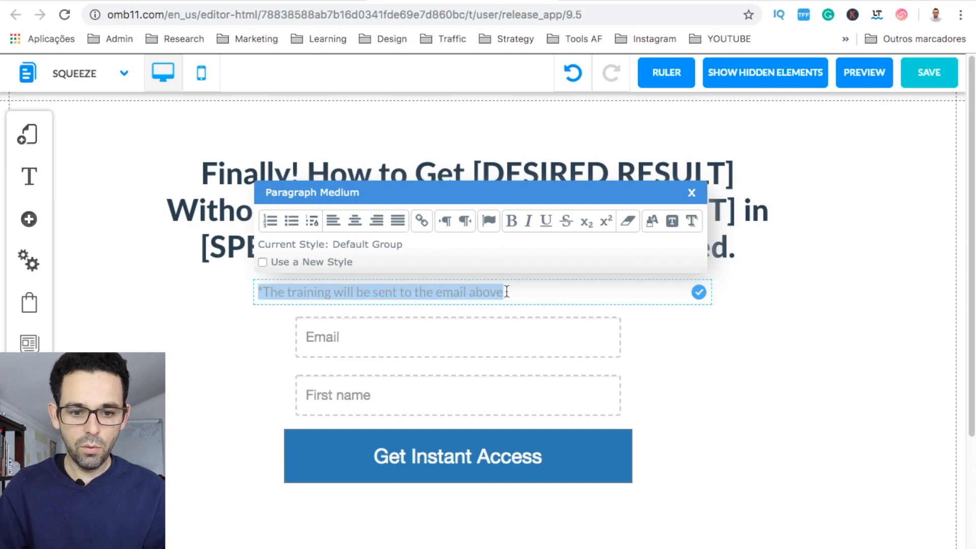
left_click(354, 220)
left_click(691, 192)
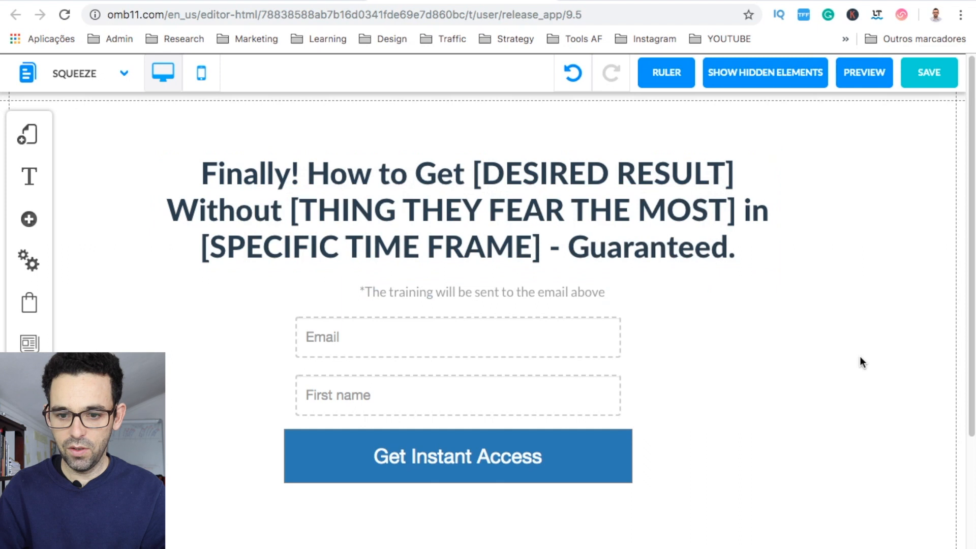
left_click(529, 301)
left_click_drag(713, 295, 559, 299)
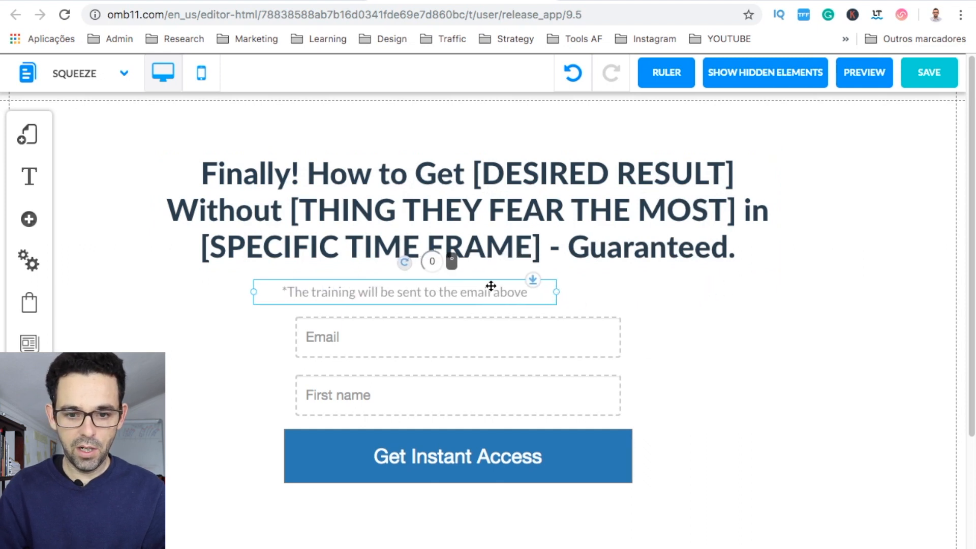
Step: Place the training note just below the form's button and move the form up closer to the headline
left_click_drag(492, 287, 544, 497)
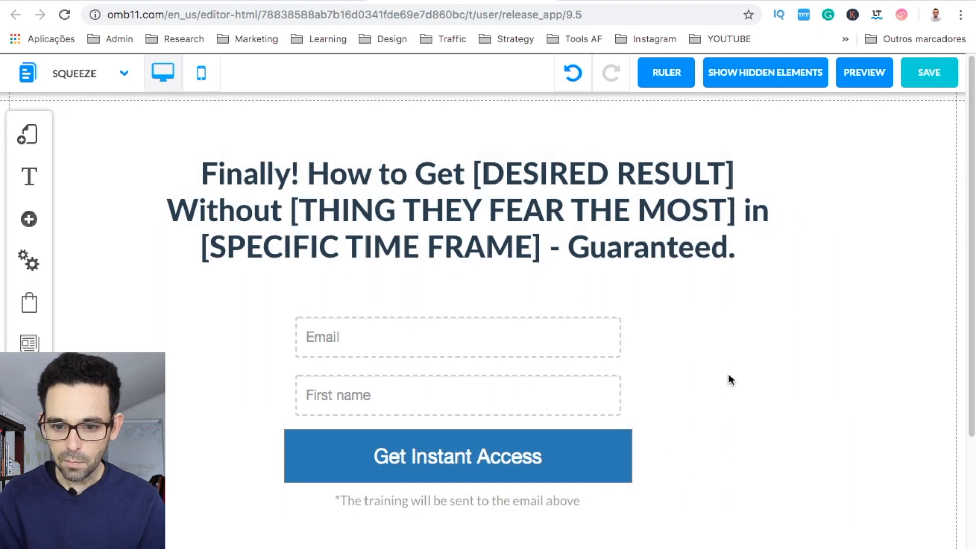
left_click_drag(591, 384, 581, 368)
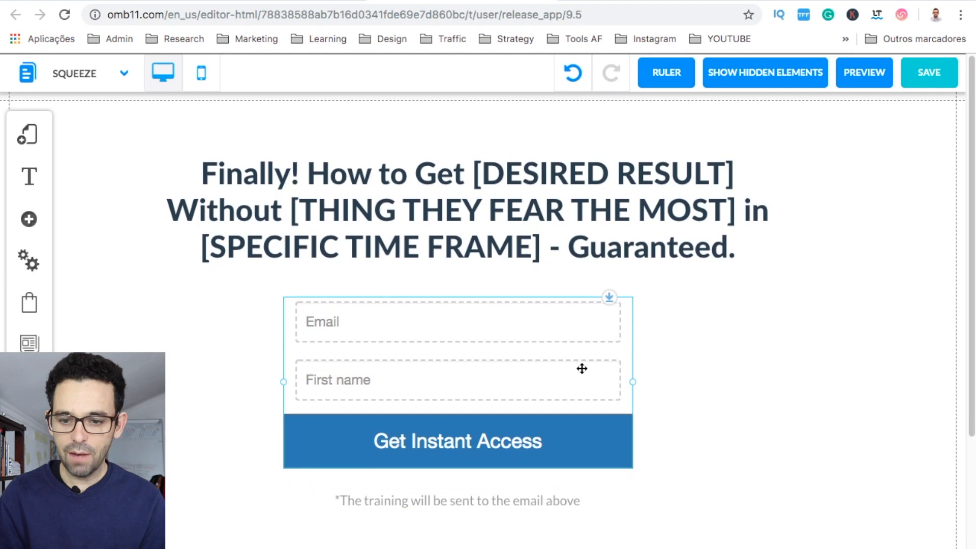
left_click_drag(512, 508, 514, 495)
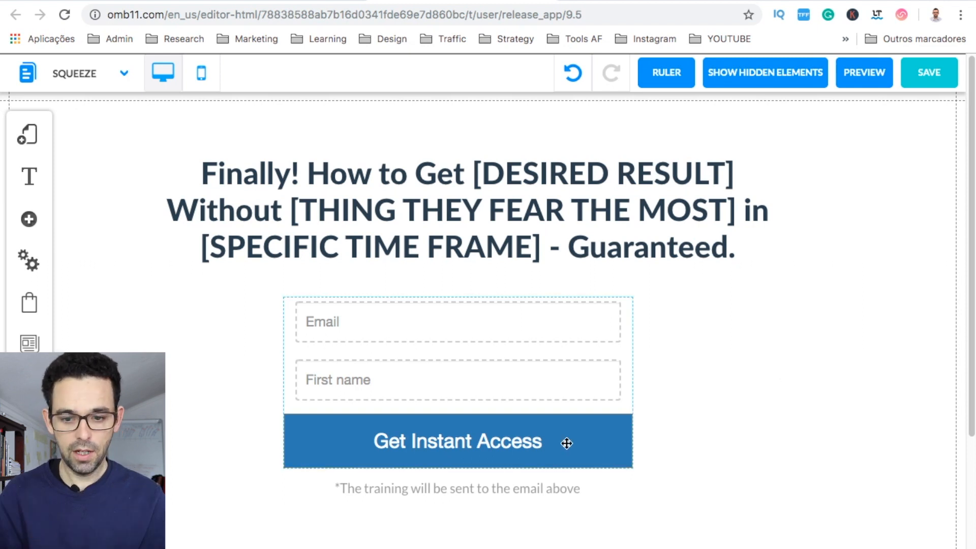
Step: Change the opt-in form button's text to "SHOW ME NOW" and confirm
left_click(539, 457)
left_click(498, 442)
left_click(496, 447)
type("SEND")
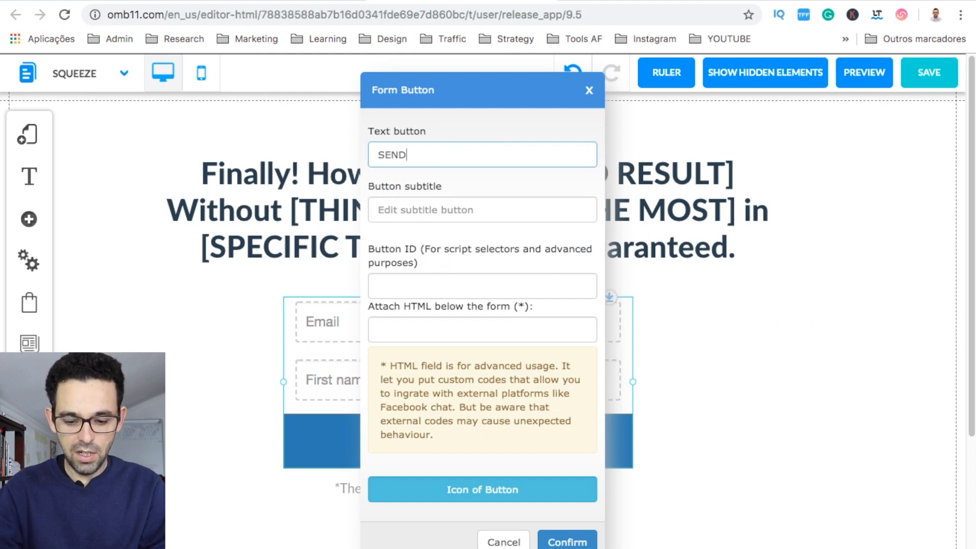
key("BackSpace")
type("SHOW ME NOW")
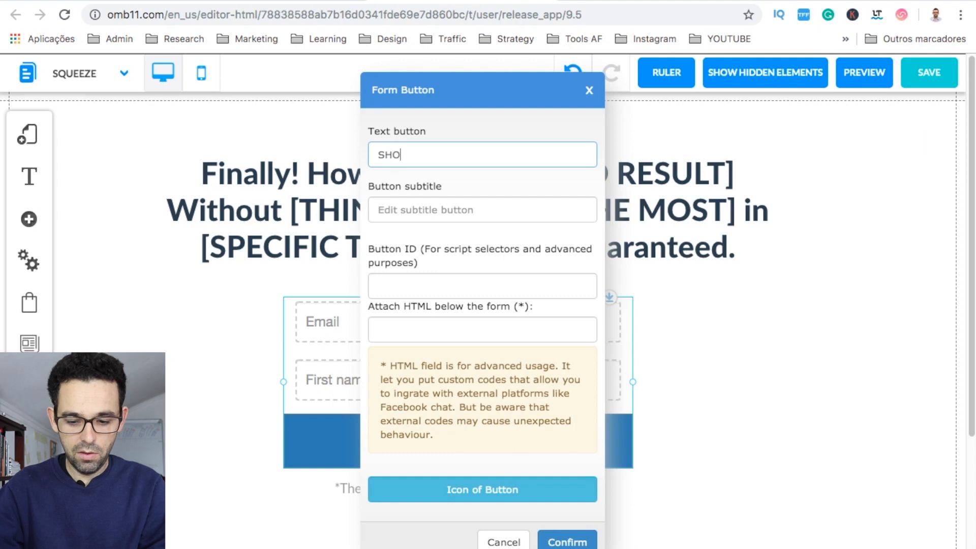
left_click(559, 540)
left_click(716, 407)
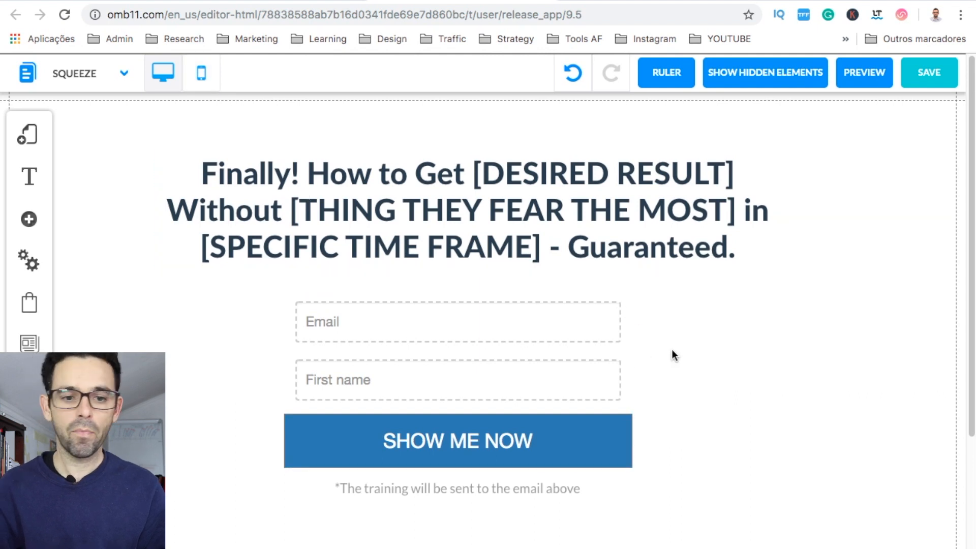
scroll(720, 356, "down", 3)
scroll(719, 355, "up", 3)
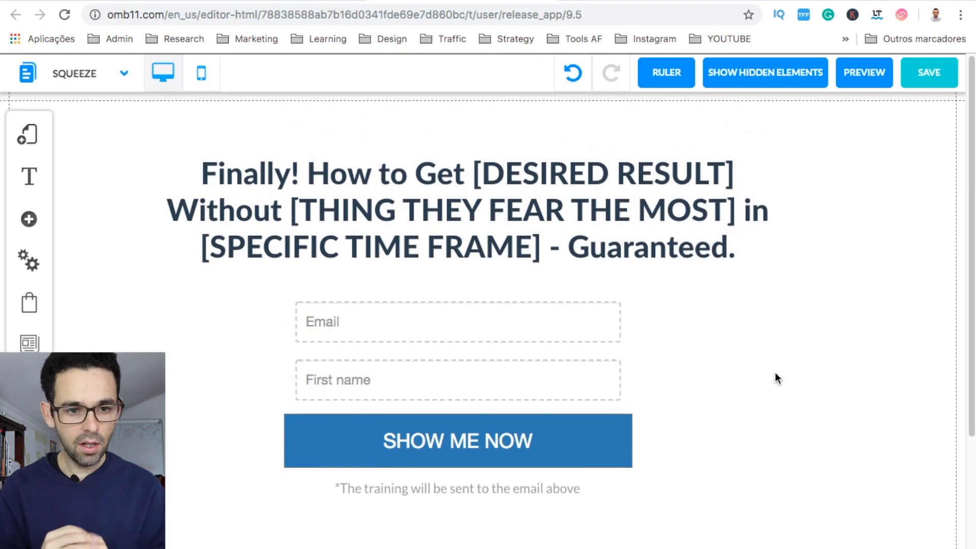
left_click(74, 88)
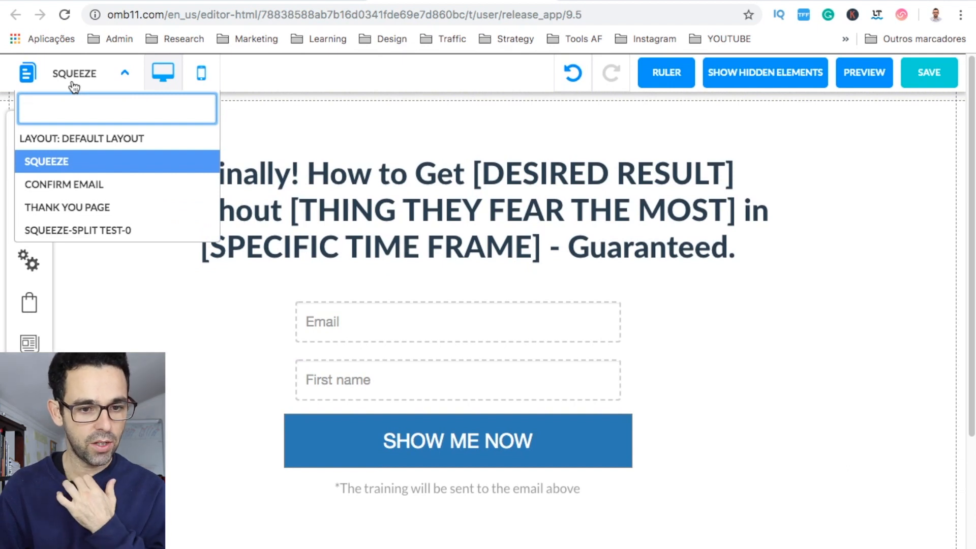
left_click(74, 87)
left_click(75, 87)
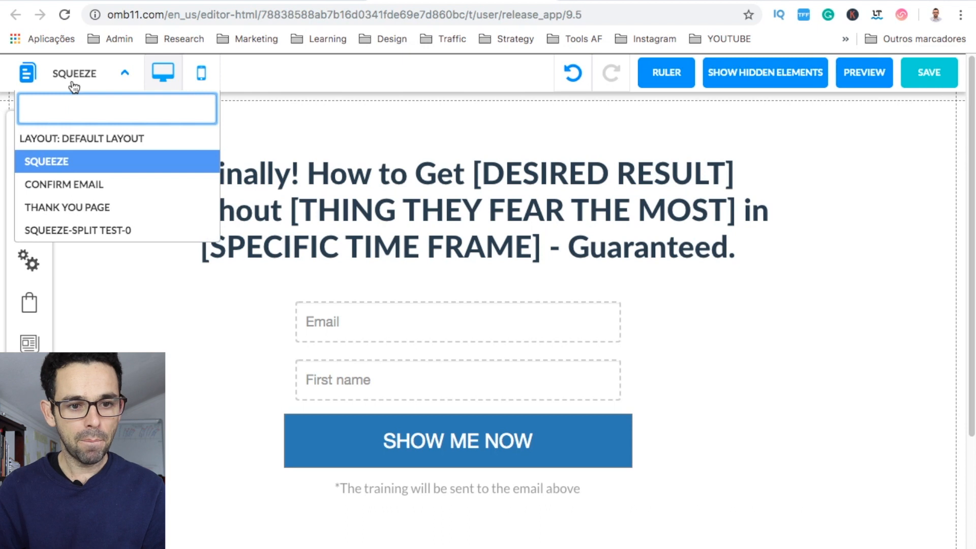
left_click(74, 88)
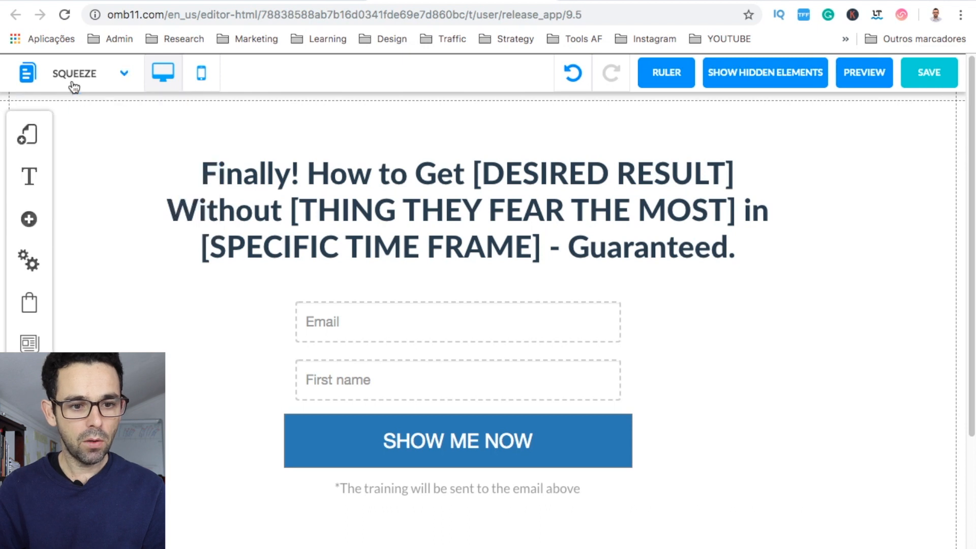
left_click(28, 262)
left_click(28, 262)
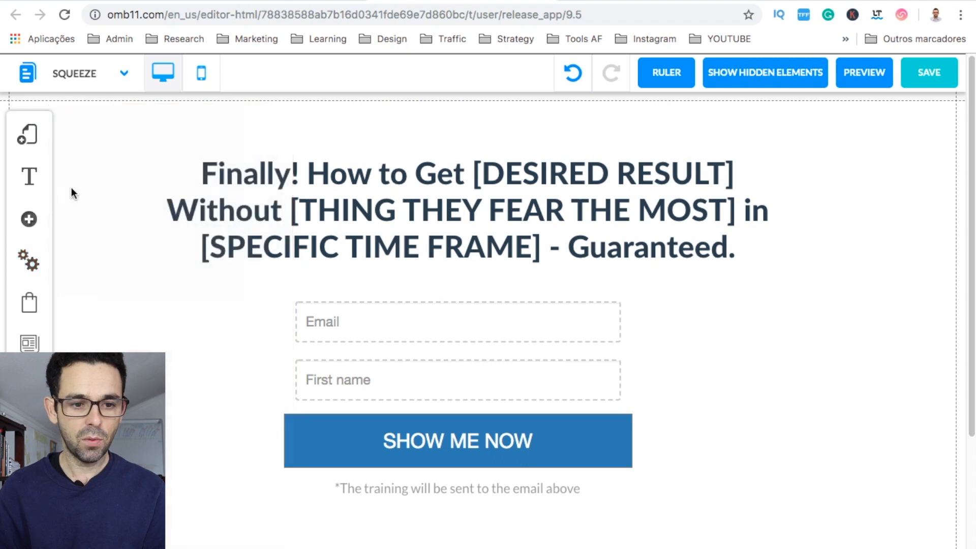
Step: Check the A/B tests set up for the Squeeze page in its conversion tests
left_click(32, 143)
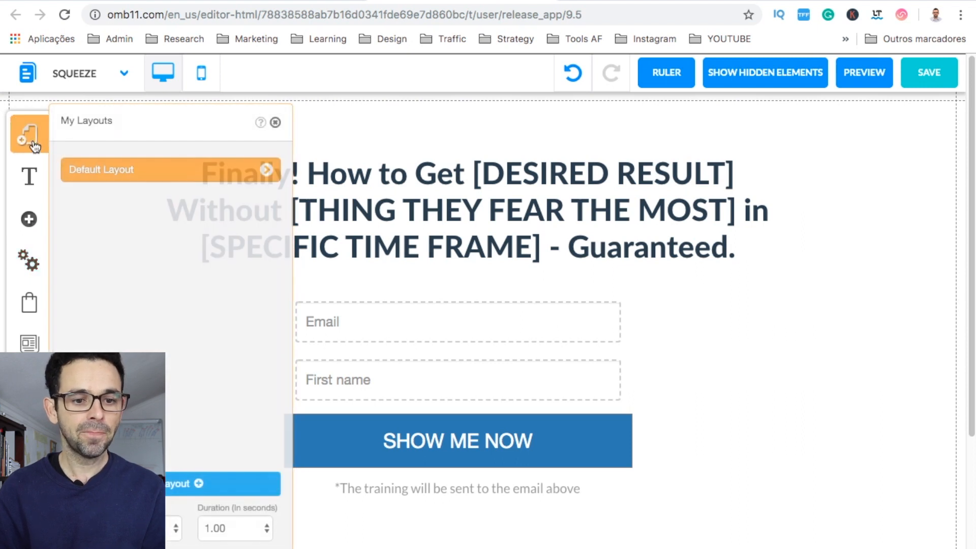
left_click(261, 166)
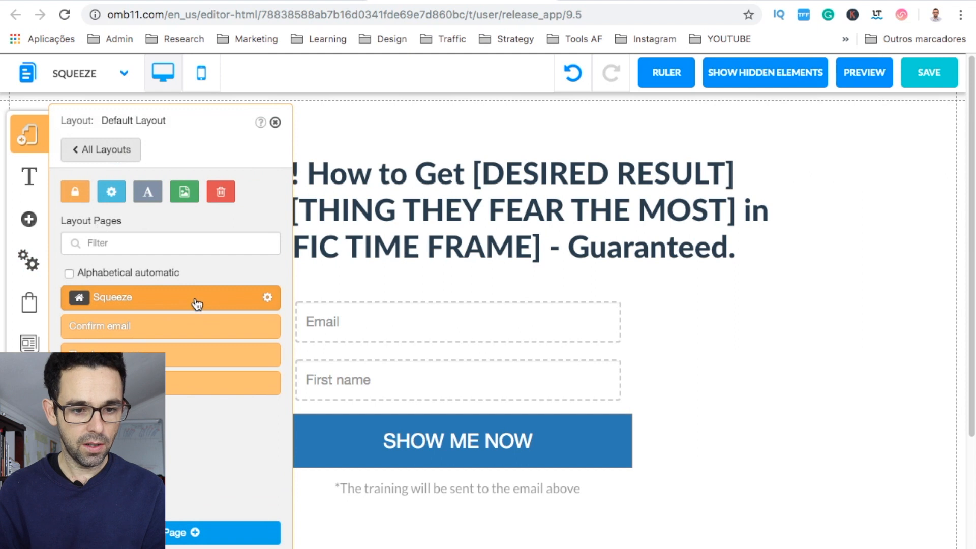
left_click(267, 300)
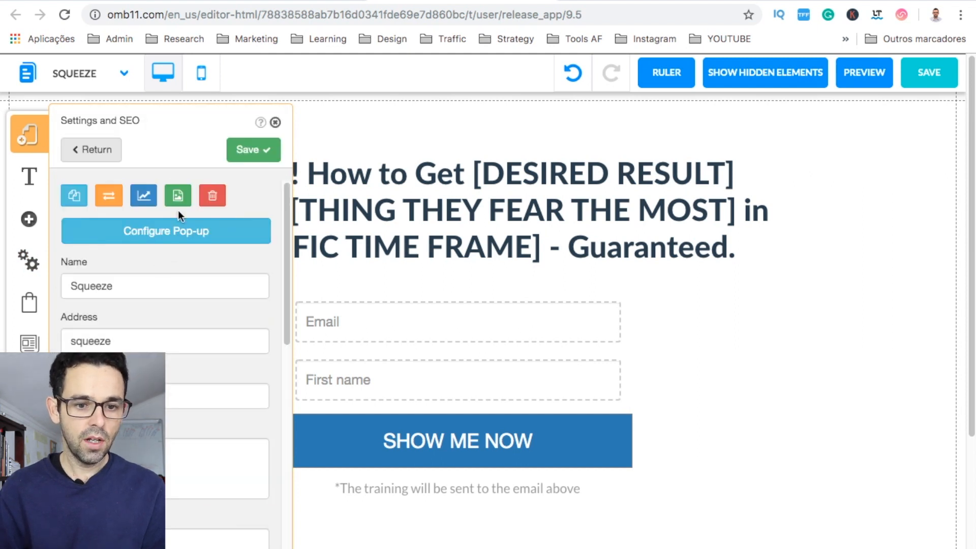
left_click(142, 196)
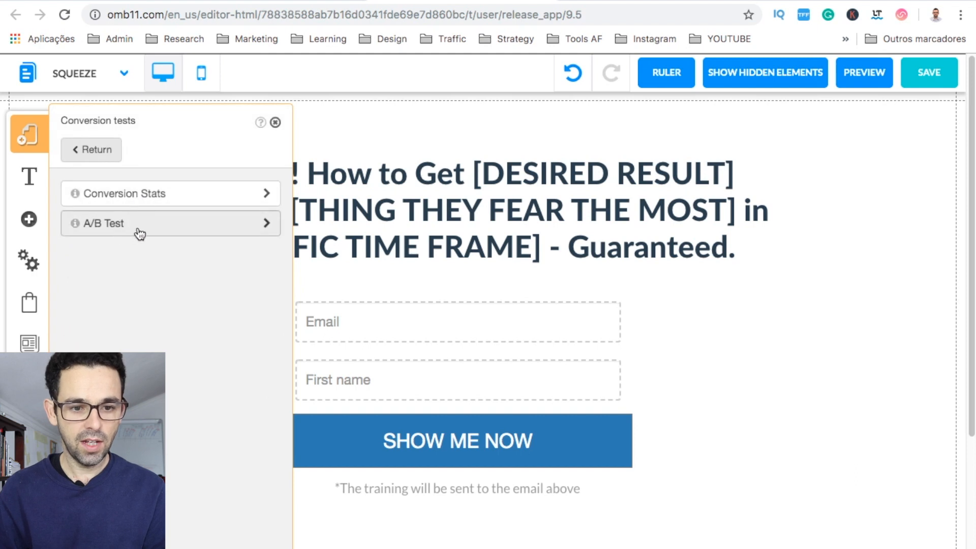
left_click(139, 230)
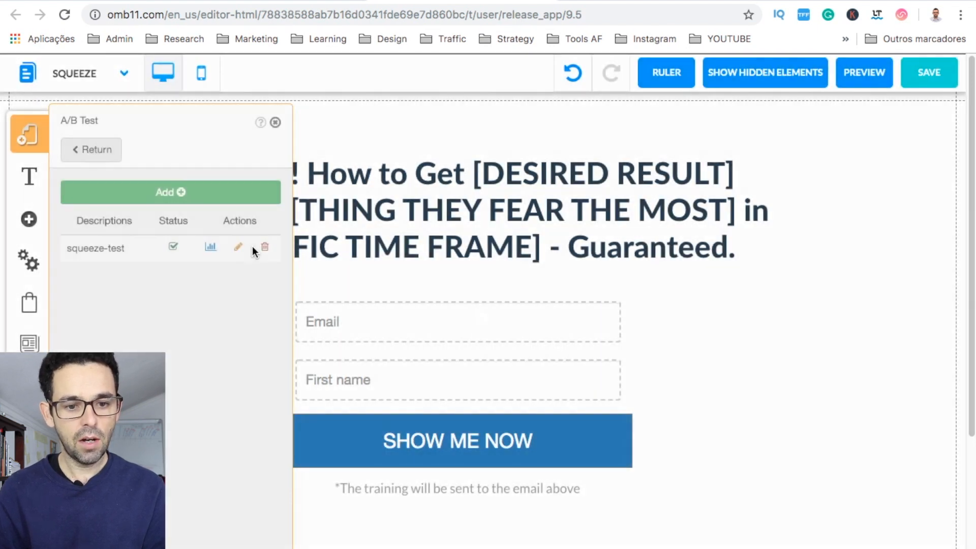
left_click(275, 122)
Step: View the Squeeze-Split test-0 page, and return to the Squeeze page to compare the two designs
left_click(90, 74)
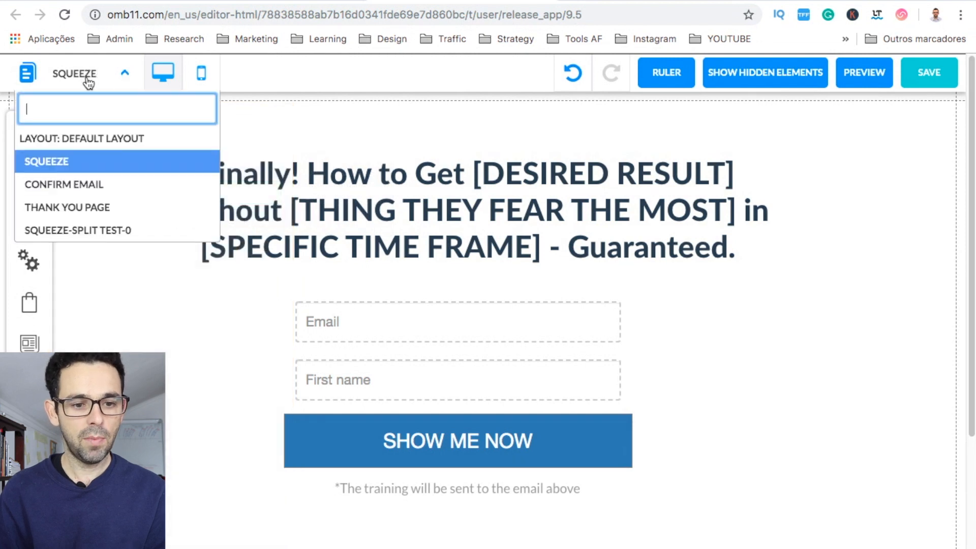
left_click(60, 228)
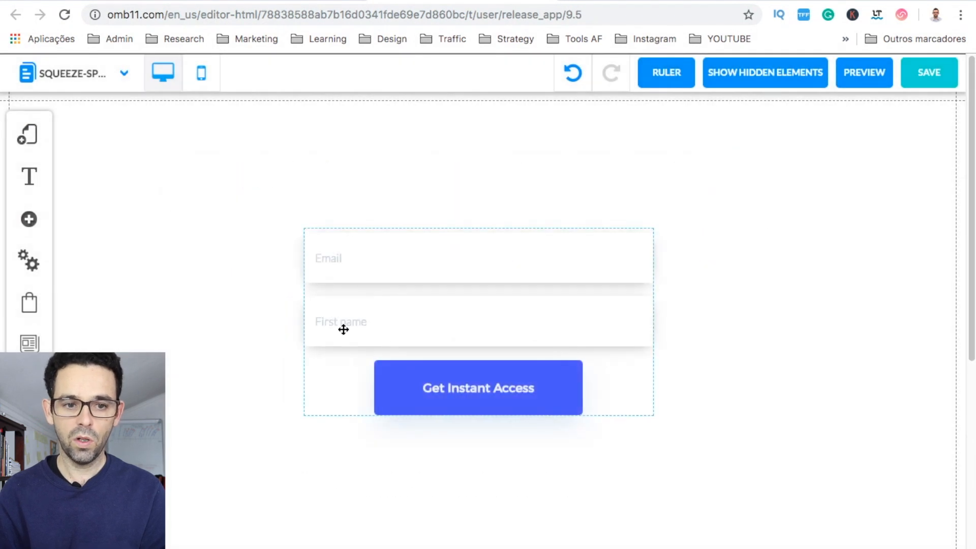
left_click(84, 76)
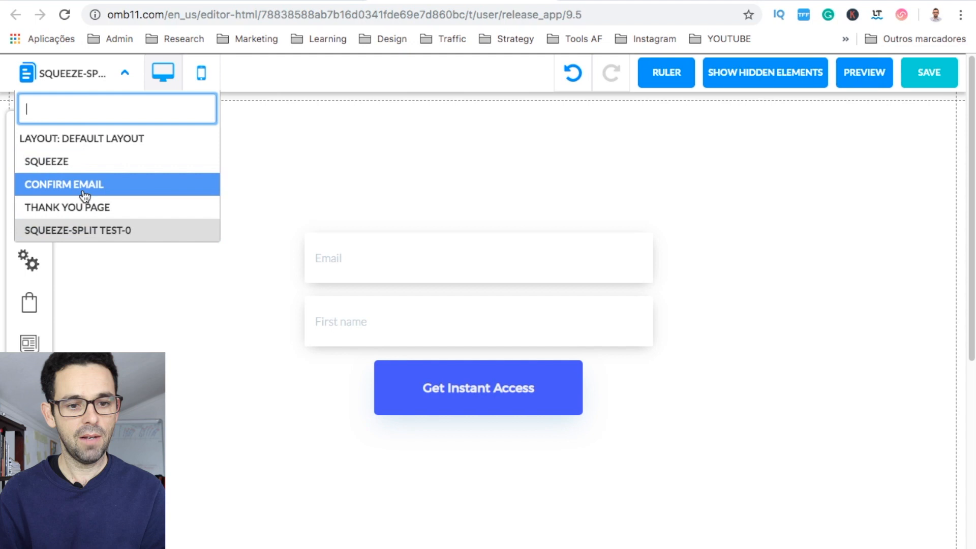
left_click(64, 163)
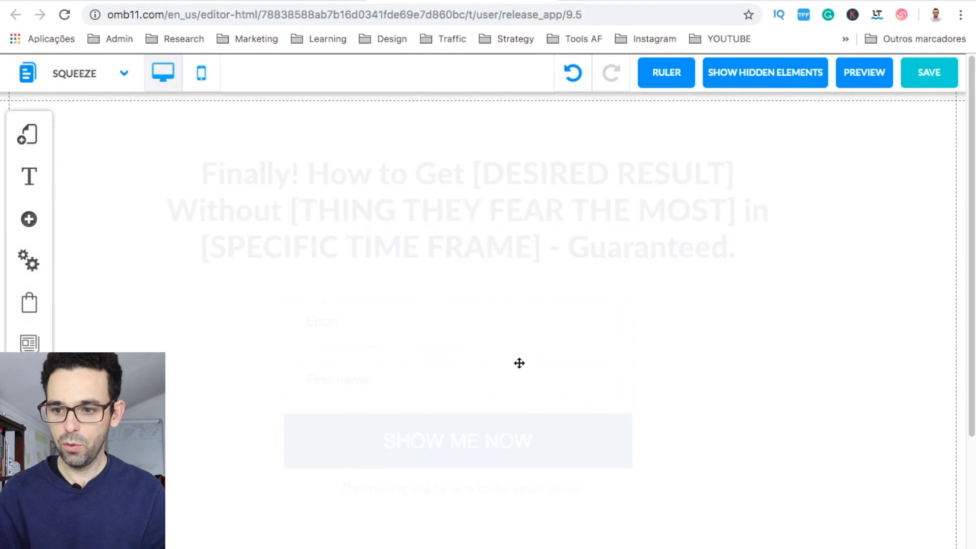
scroll(519, 371, "down", 4)
scroll(510, 523, "up", 4)
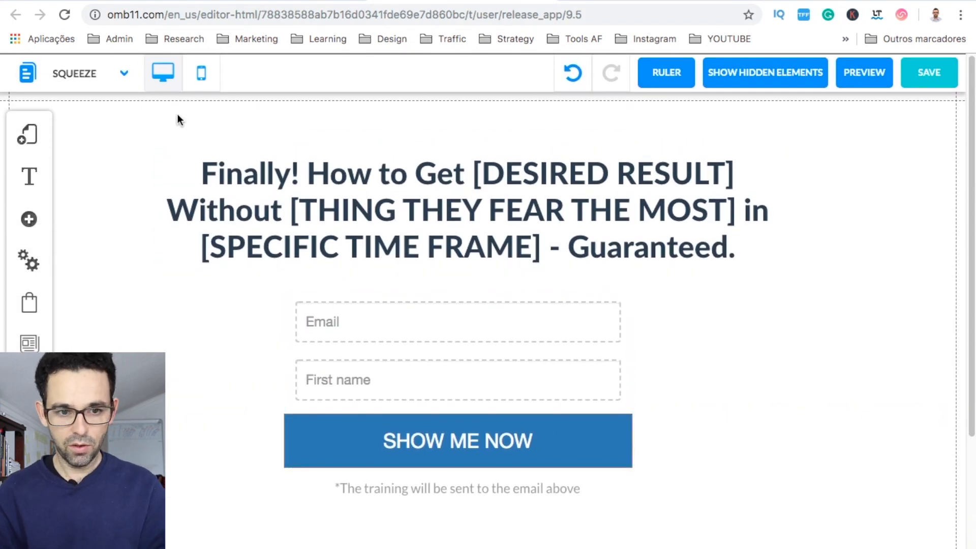
Step: Duplicate the Squeeze page of the Default Layout and confirm the duplication
left_click(20, 137)
left_click(266, 172)
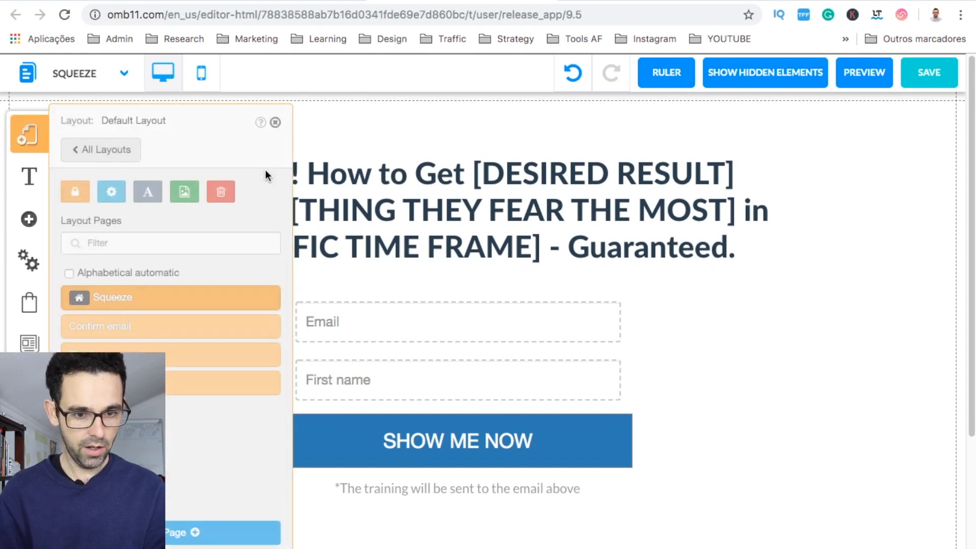
mouse_move(268, 300)
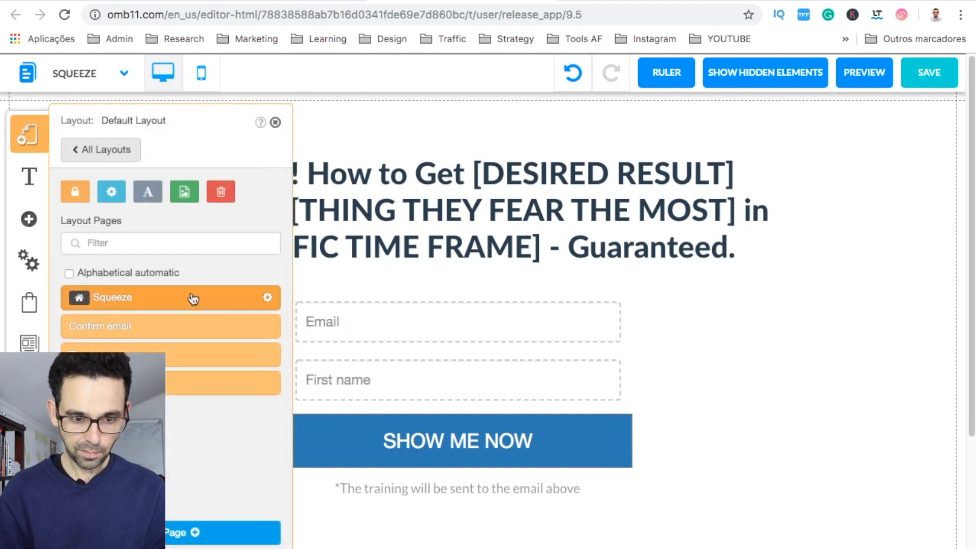
left_click(267, 300)
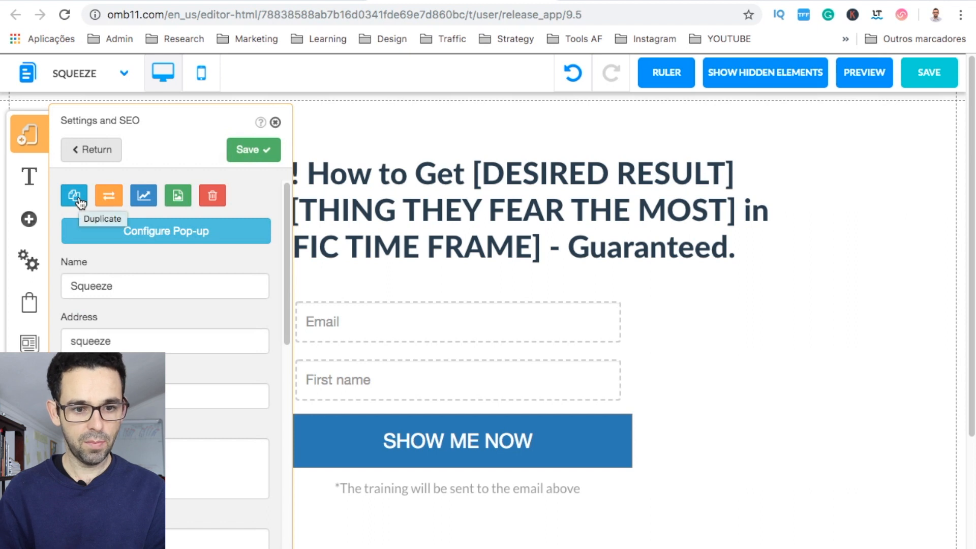
left_click(75, 197)
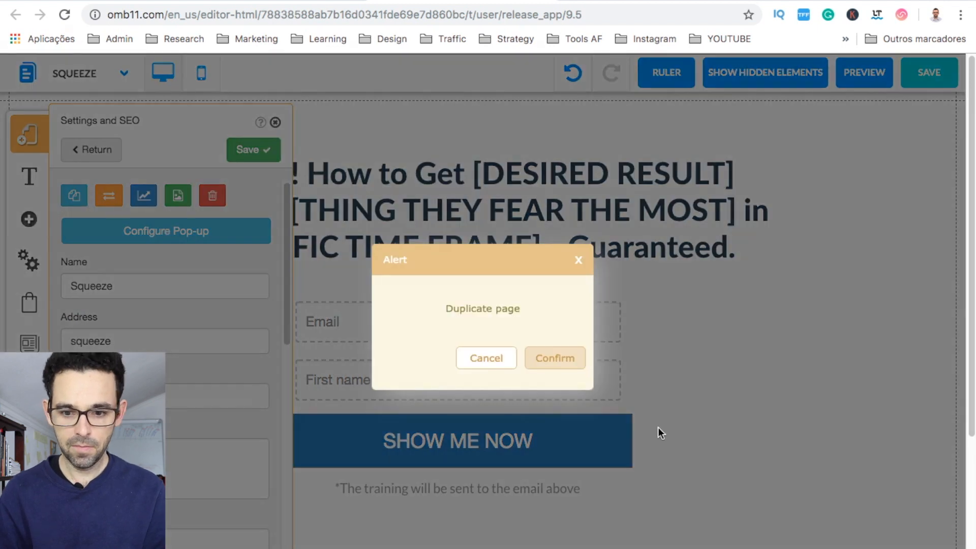
left_click(563, 362)
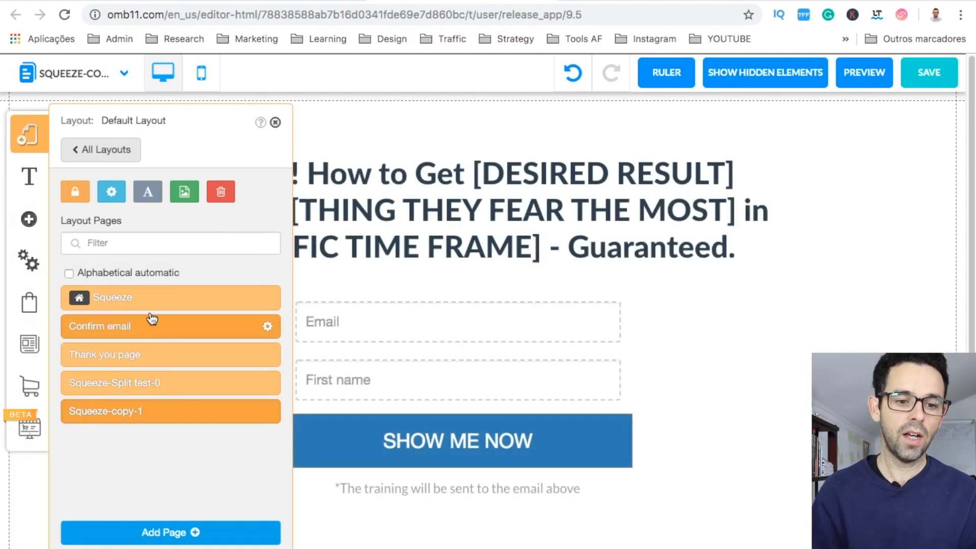
Step: Return to the original Squeeze page and open its squeeze-test A/B test for editing to review the destination and variation pages
left_click(131, 302)
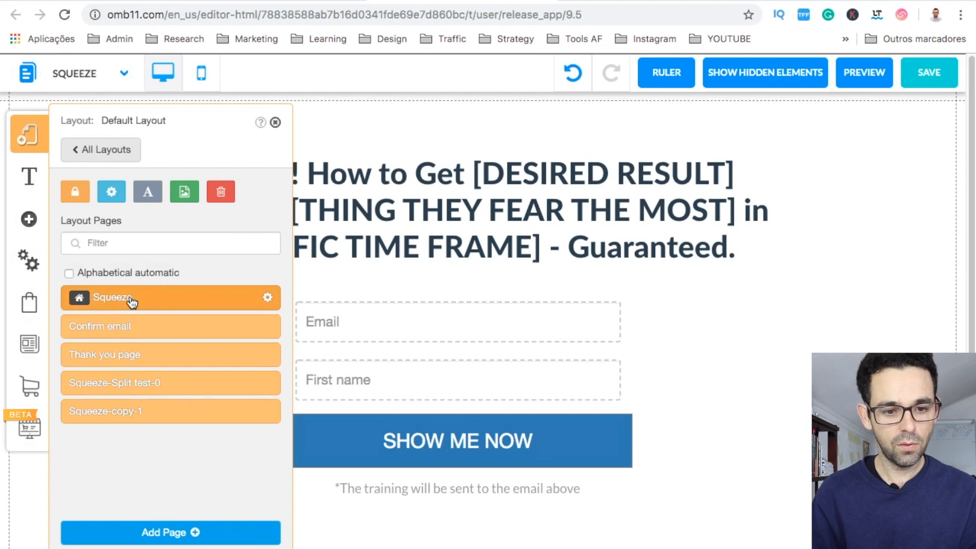
left_click(268, 298)
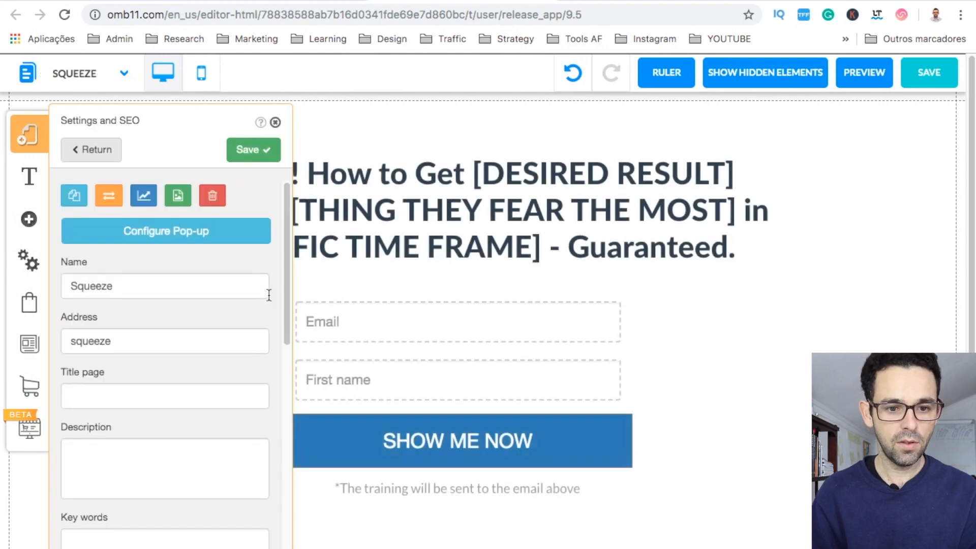
left_click(144, 195)
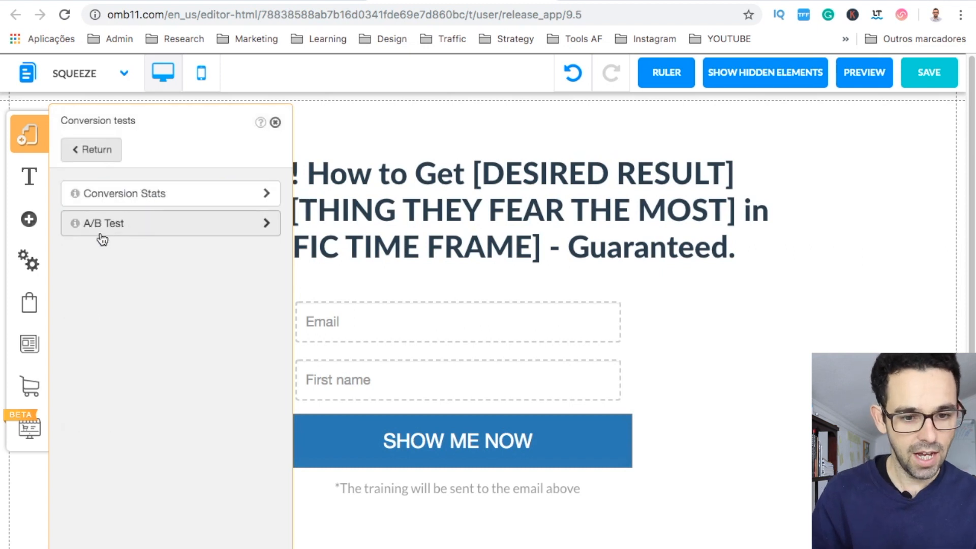
left_click(255, 223)
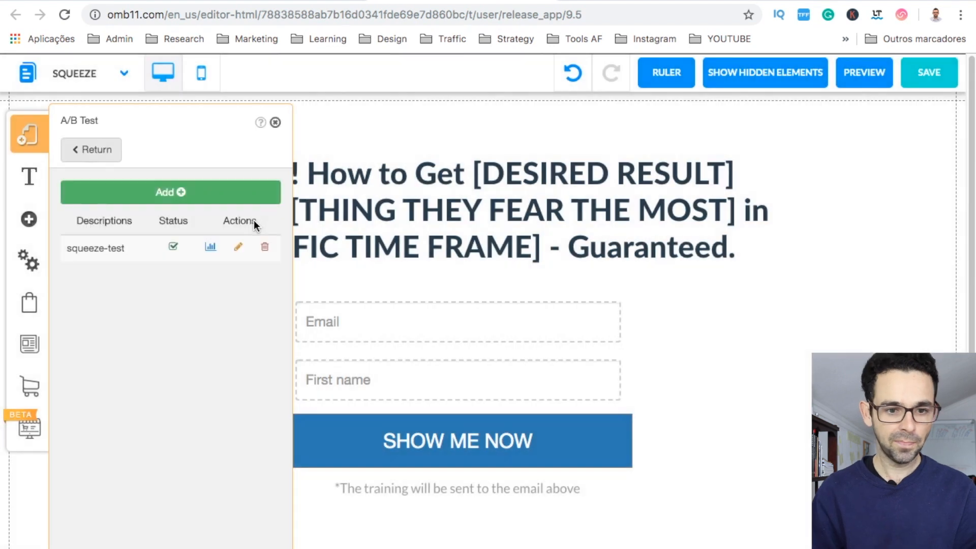
left_click(238, 248)
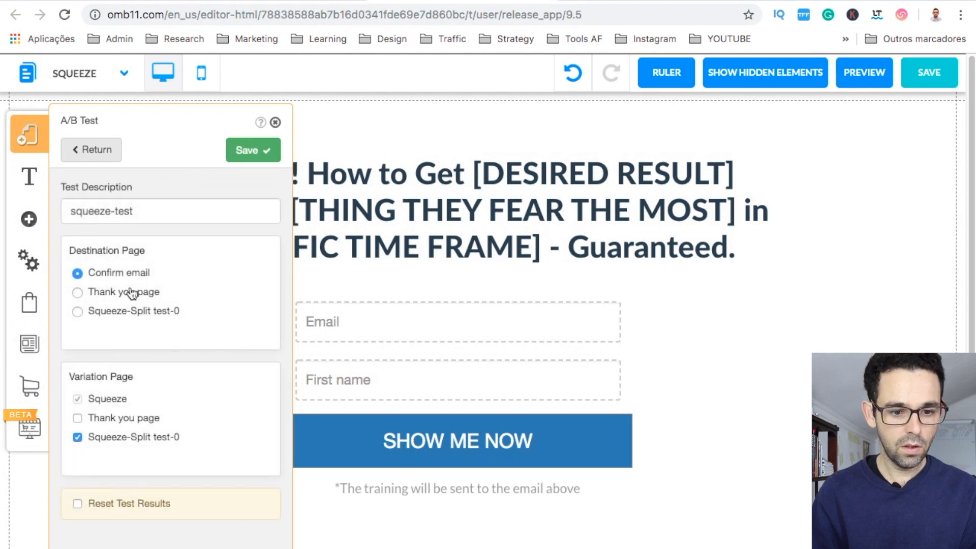
scroll(133, 293, "down", 1)
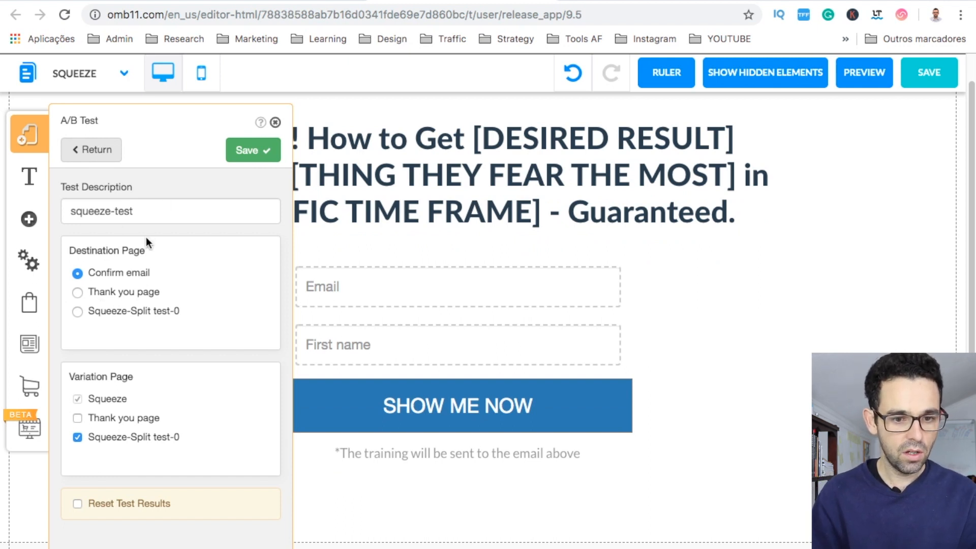
Step: Leave the A/B test settings and save the site changes, including the modified Squeeze-copy-1 and Squeeze pages
left_click(94, 150)
left_click(275, 122)
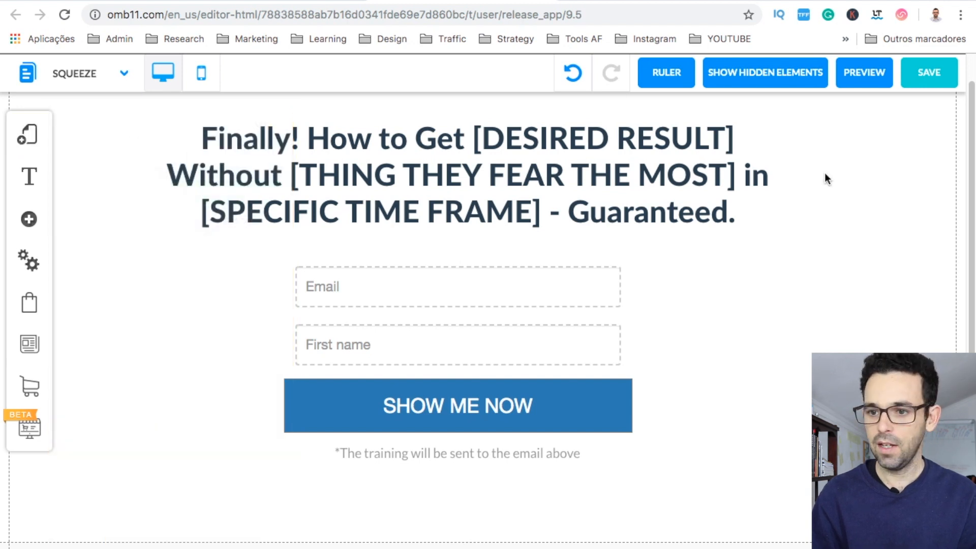
left_click(919, 83)
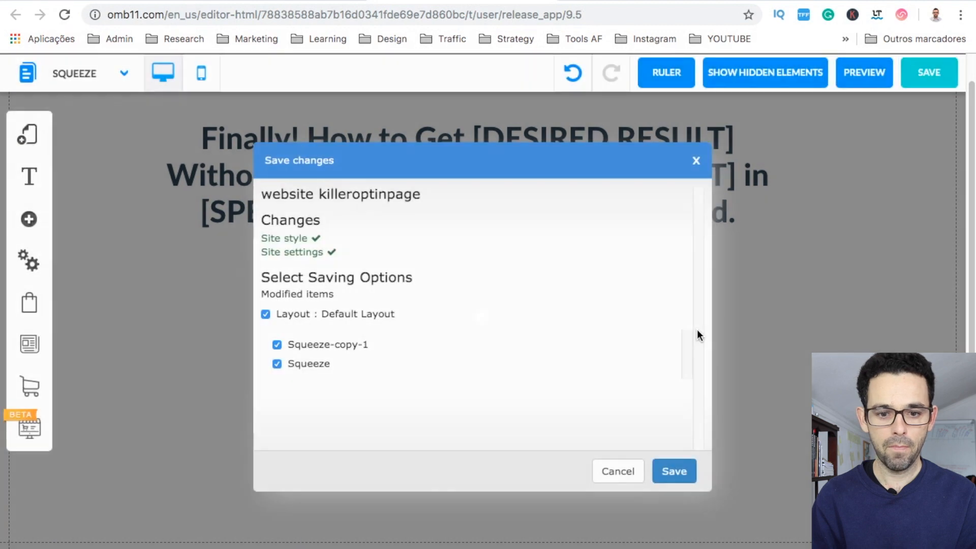
left_click(681, 474)
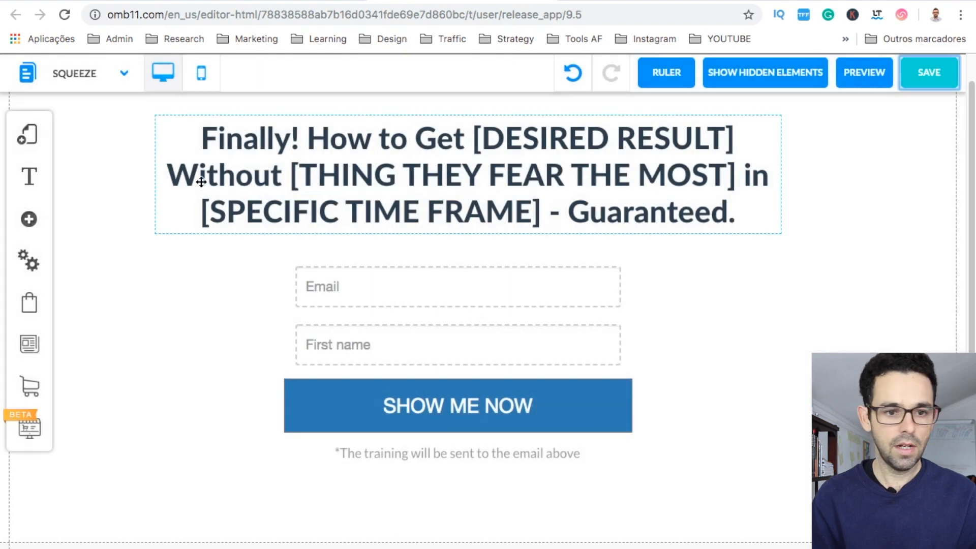
Step: In the Squeeze page's squeeze-test A/B test, replace the Squeeze-Split test-0 variation with Squeeze-copy-1 and save the test
left_click(31, 140)
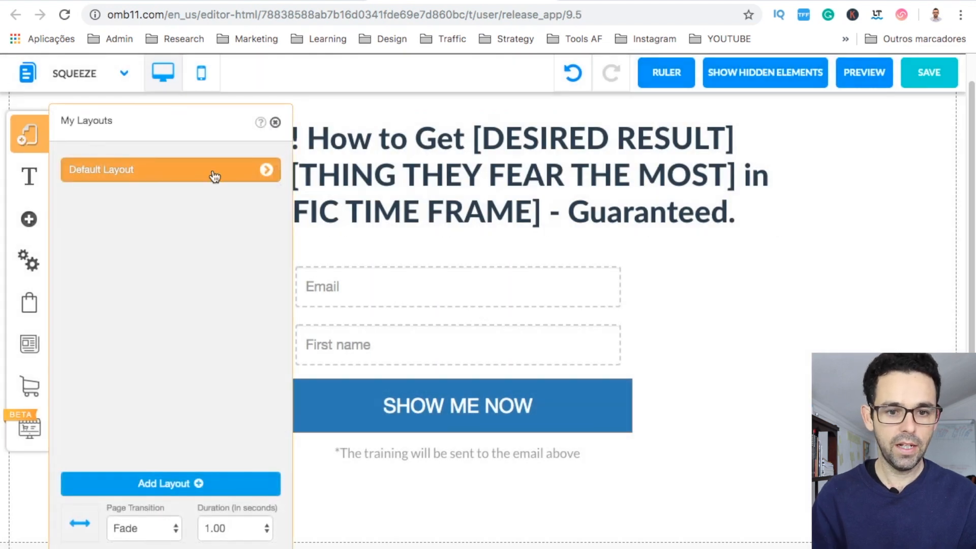
left_click(266, 169)
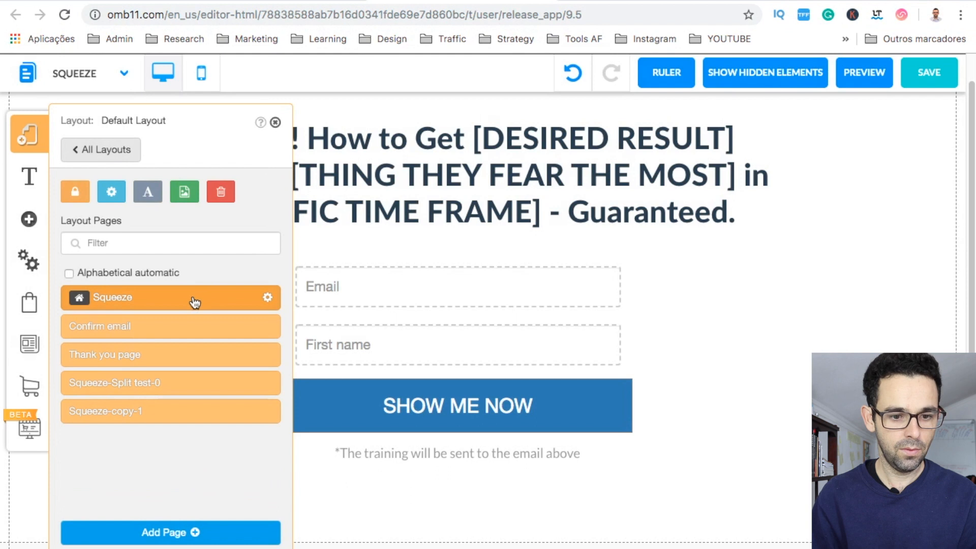
left_click(267, 298)
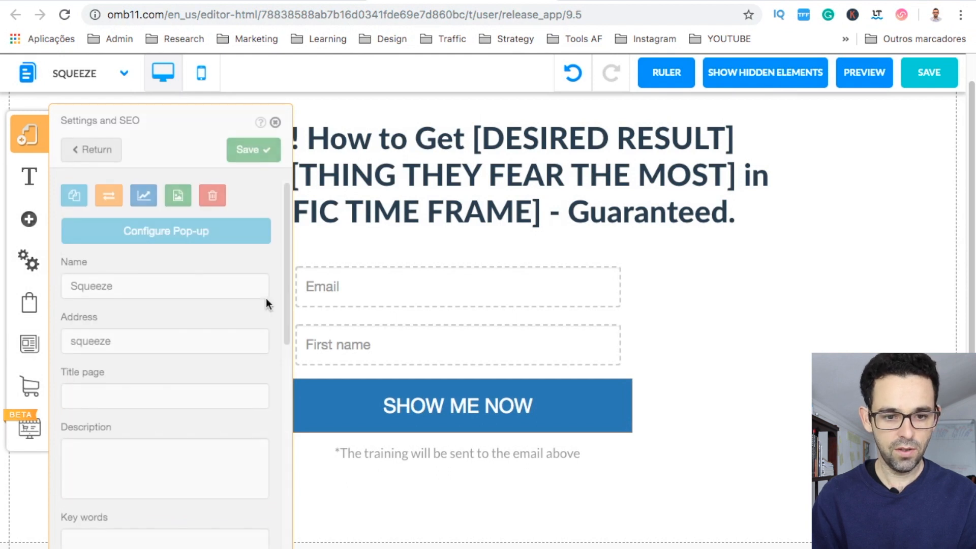
left_click(144, 203)
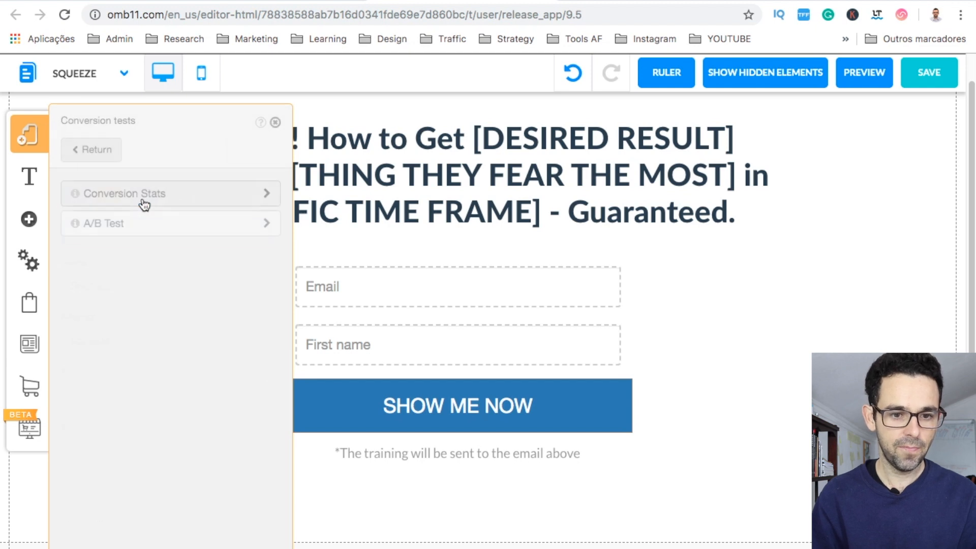
left_click(267, 224)
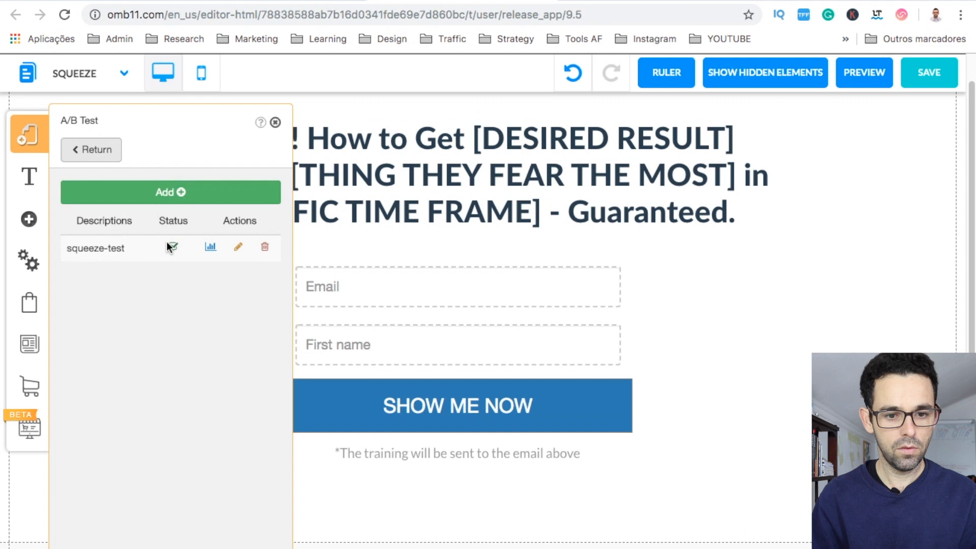
left_click(238, 248)
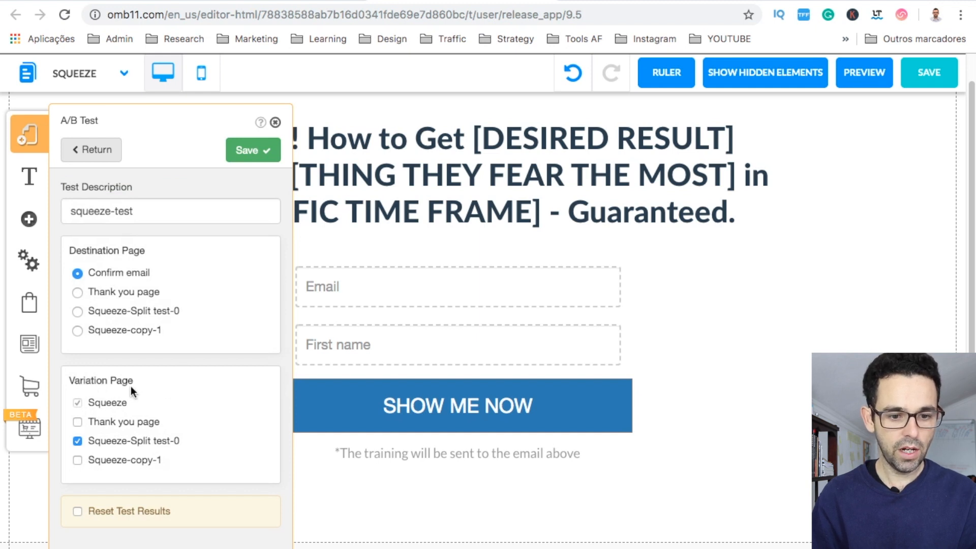
left_click(78, 460)
left_click(77, 441)
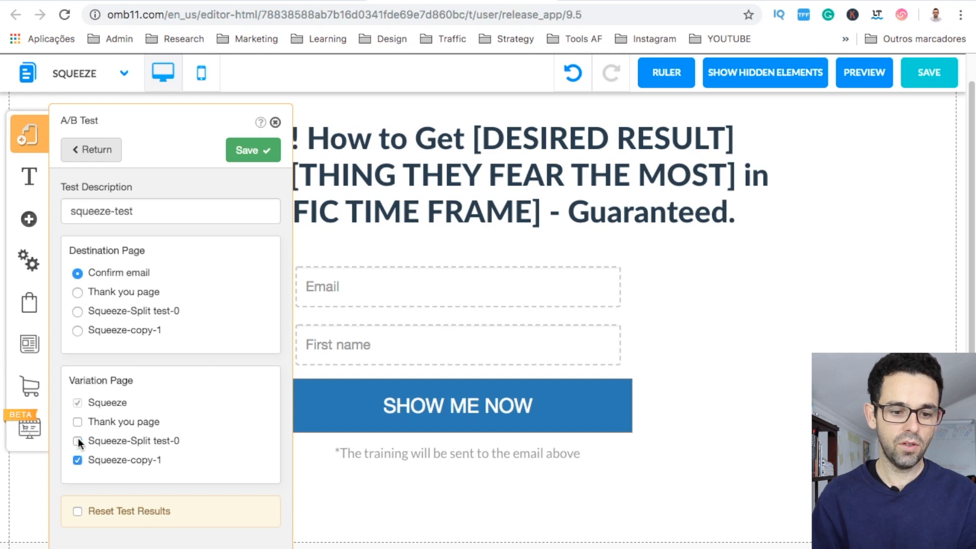
left_click(248, 152)
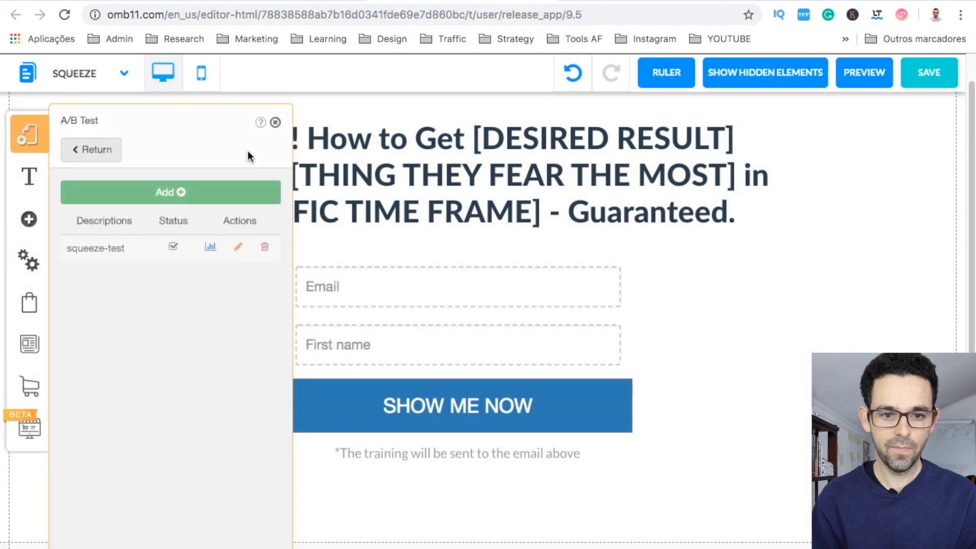
left_click(275, 123)
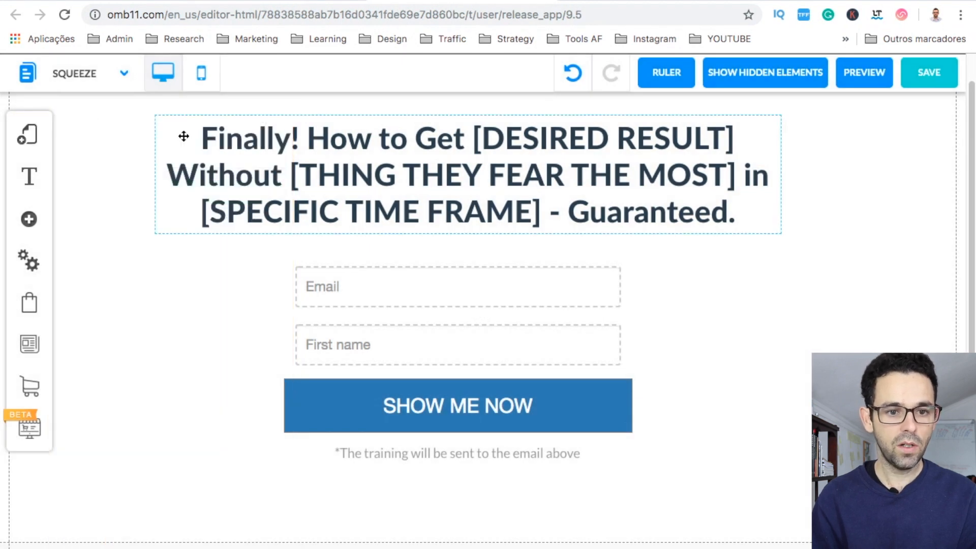
Step: Switch to the Squeeze-copy-1 page and review the headline's placeholders for desired result, biggest fear and time frame in its text editor
left_click(88, 77)
left_click(76, 252)
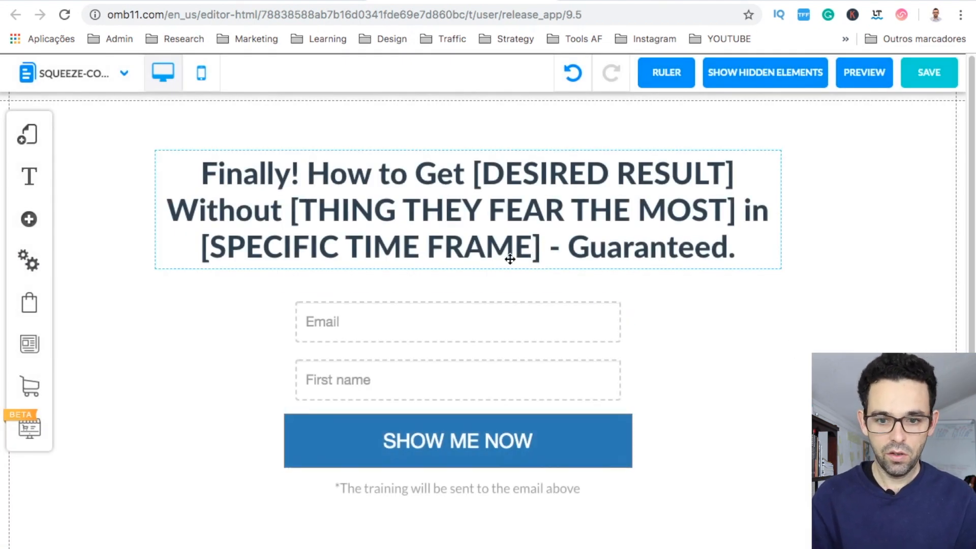
double_click(462, 236)
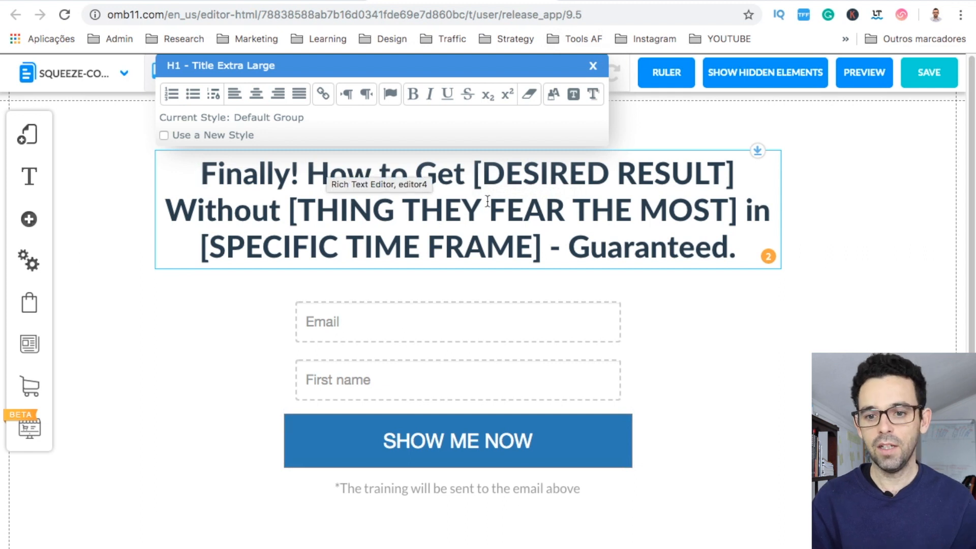
mouse_move(486, 176)
left_mouse_down()
mouse_move(721, 177)
mouse_move(483, 172)
left_mouse_up()
left_click(483, 172)
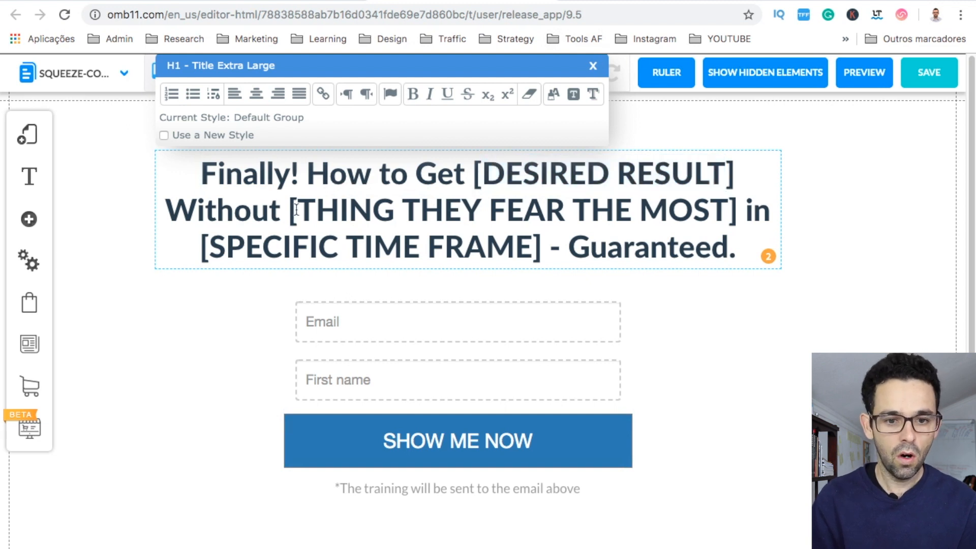
left_click_drag(304, 205, 721, 208)
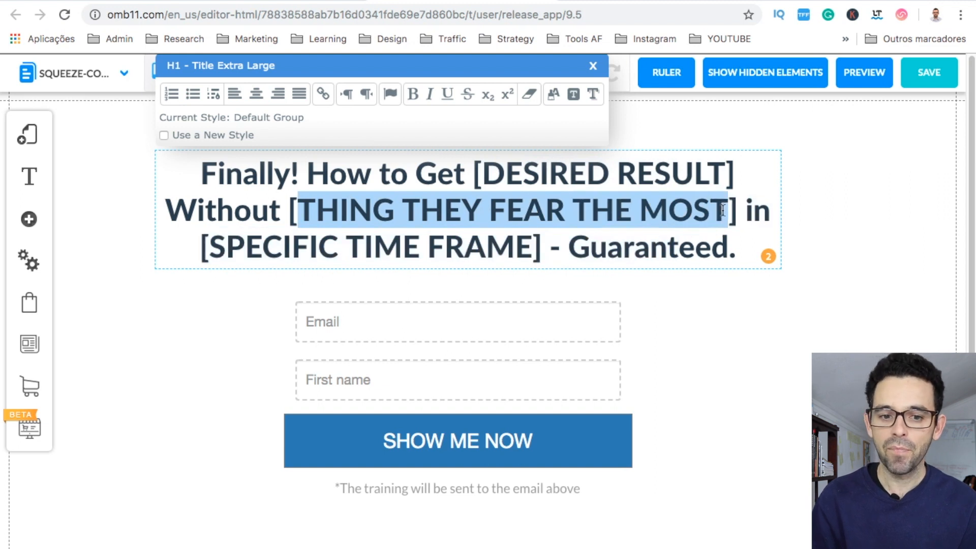
double_click(285, 234)
left_click(221, 245)
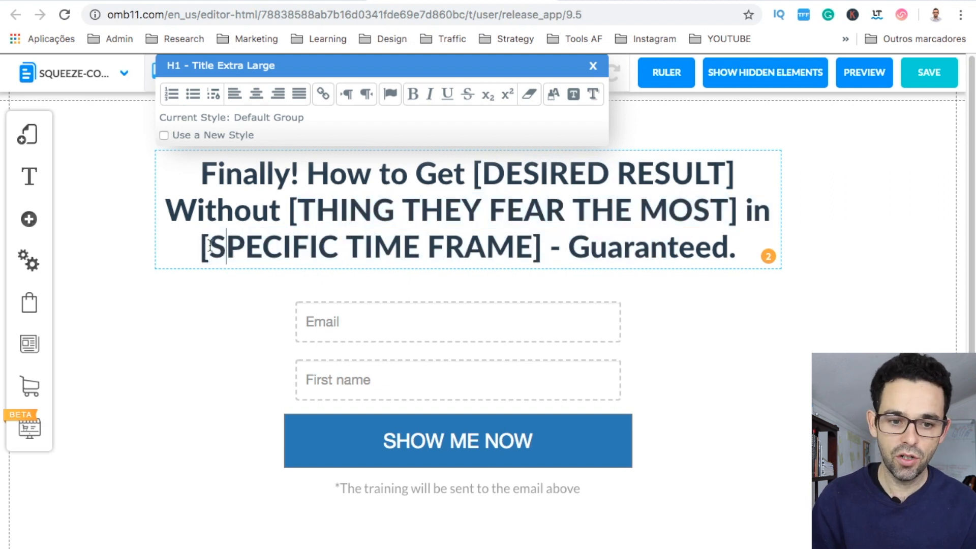
left_click_drag(210, 245, 452, 245)
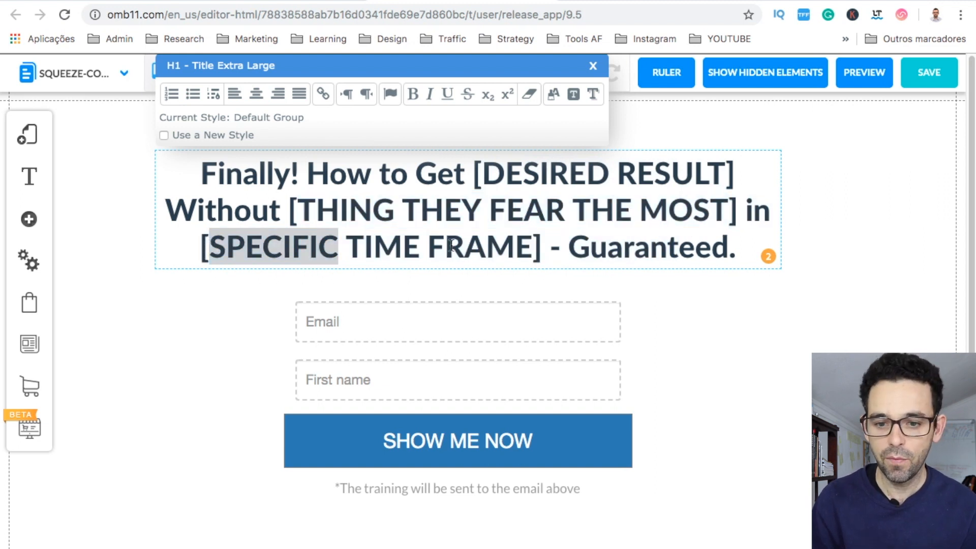
left_click(592, 66)
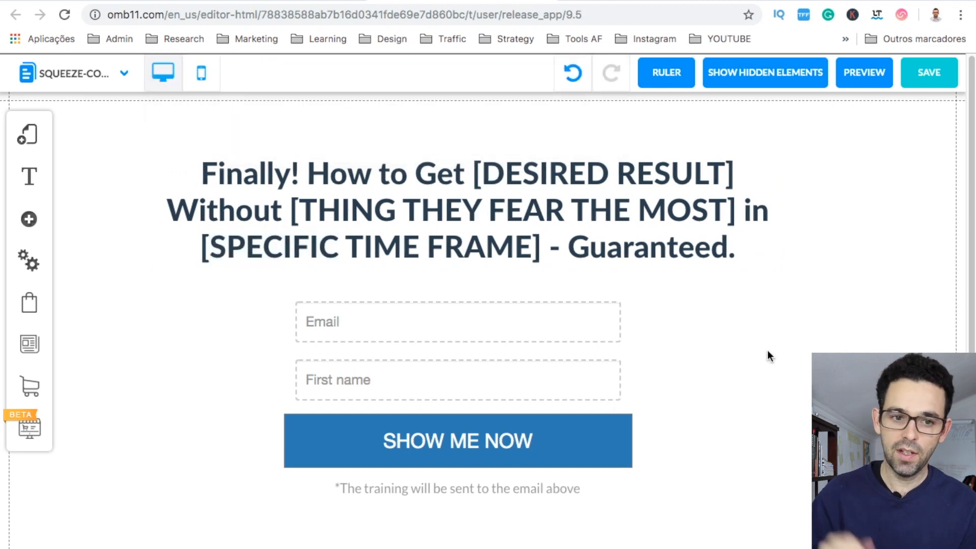
Step: Check the Conversion Stats in the Squeeze page's conversion tests, and close the page settings
left_click(34, 135)
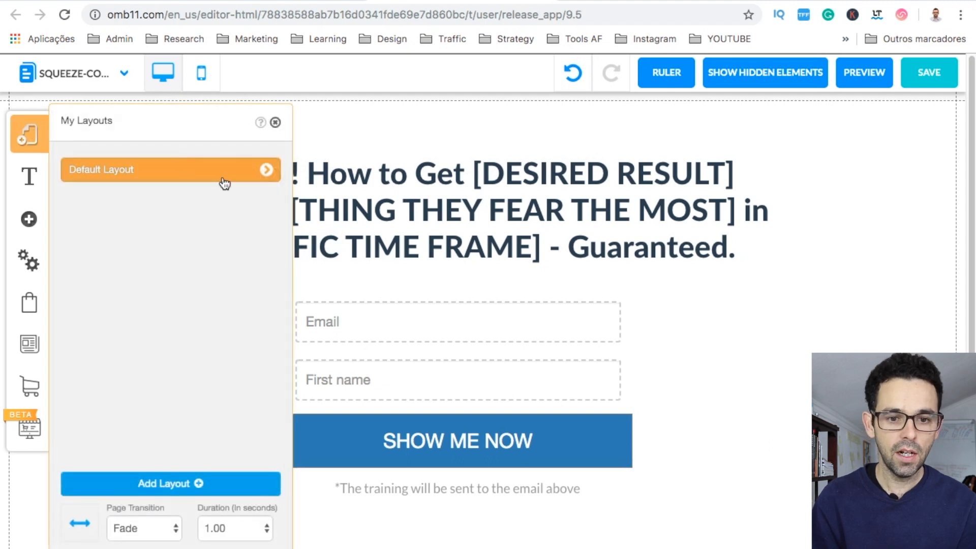
left_click(271, 171)
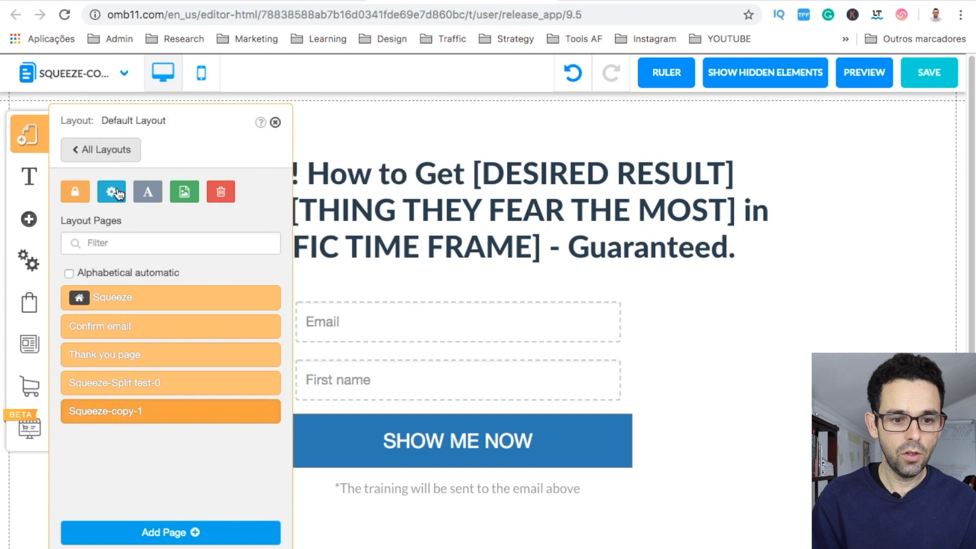
left_click(267, 299)
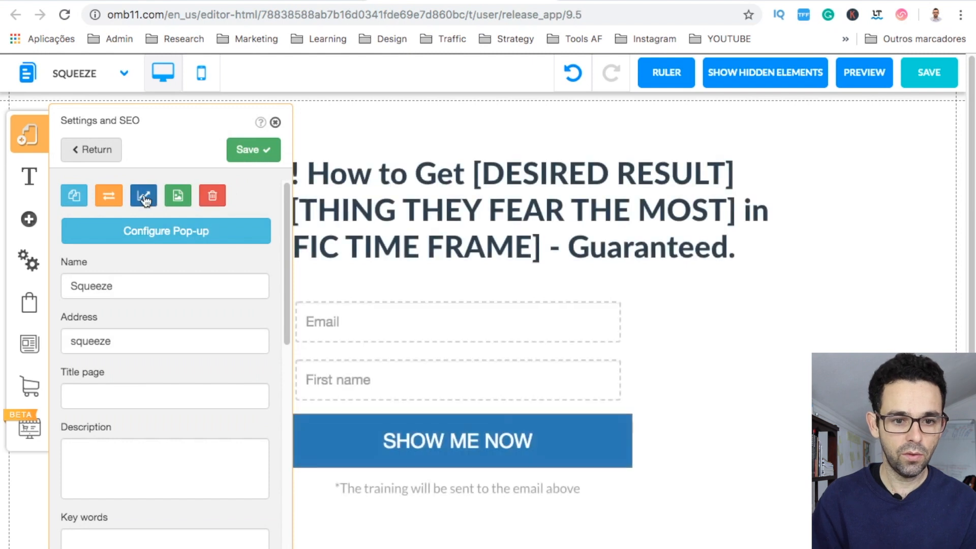
left_click(144, 199)
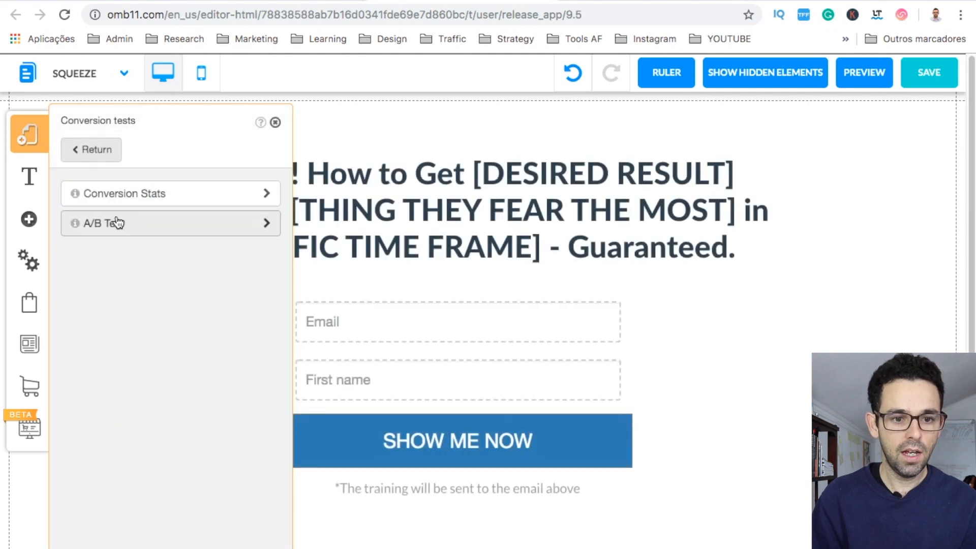
left_click(147, 199)
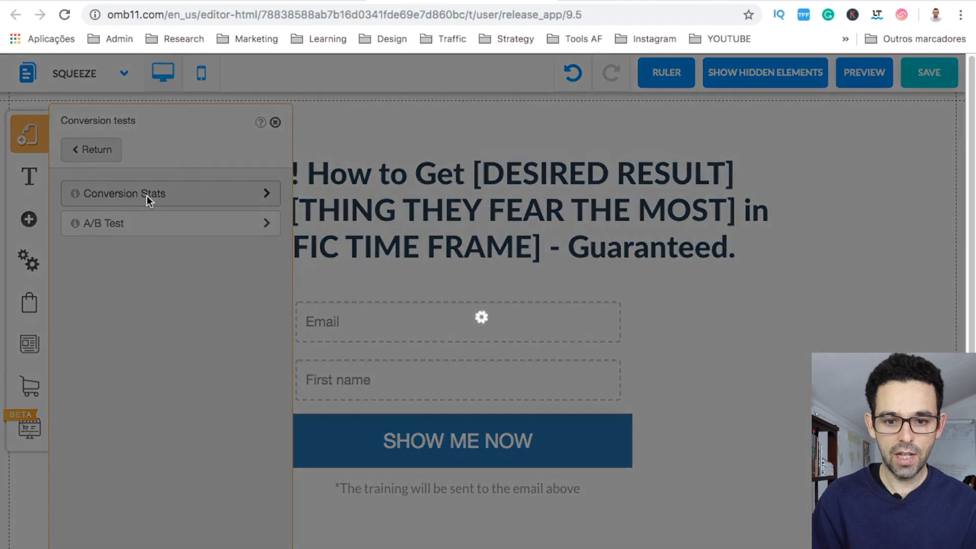
left_click(102, 151)
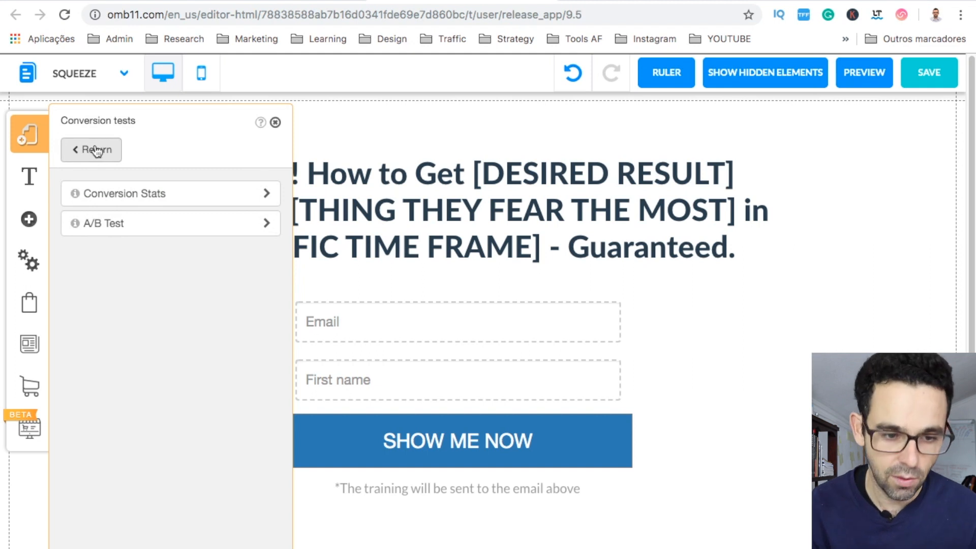
left_click(275, 123)
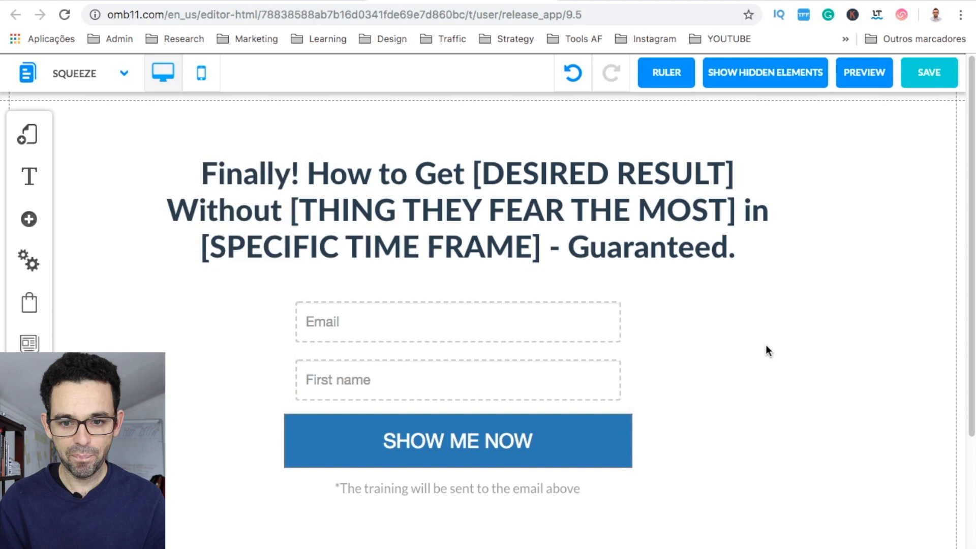
Step: Switch to the Confirm email page and move the Get instant Access button lower and slightly to the left
left_click(99, 76)
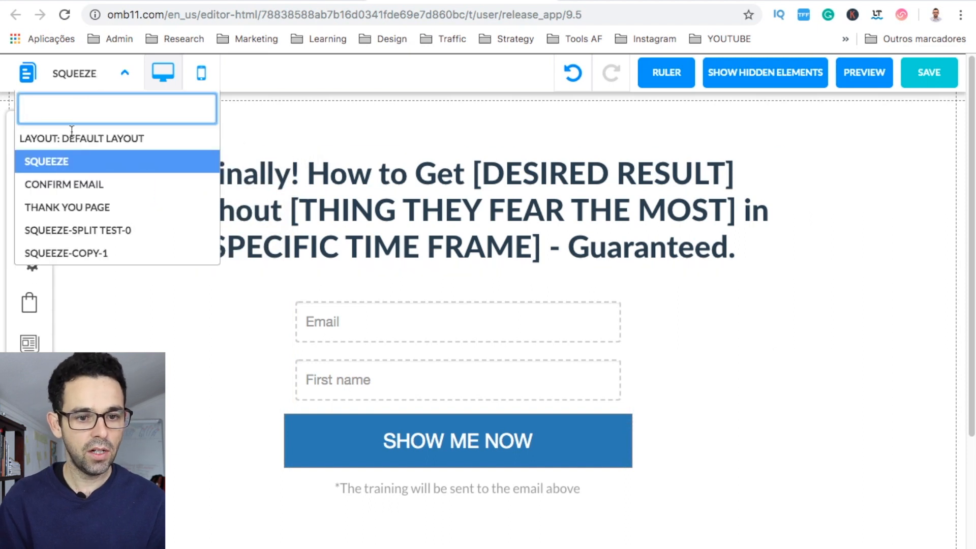
left_click(66, 195)
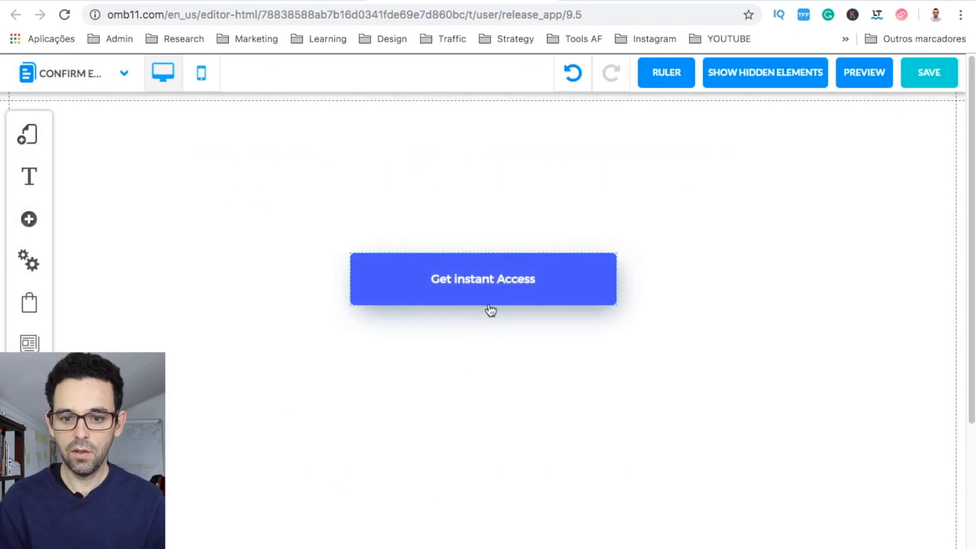
left_click_drag(407, 287, 413, 353)
Step: View the Thank you page, and return to the Confirm email page with its button deselected
left_click(87, 77)
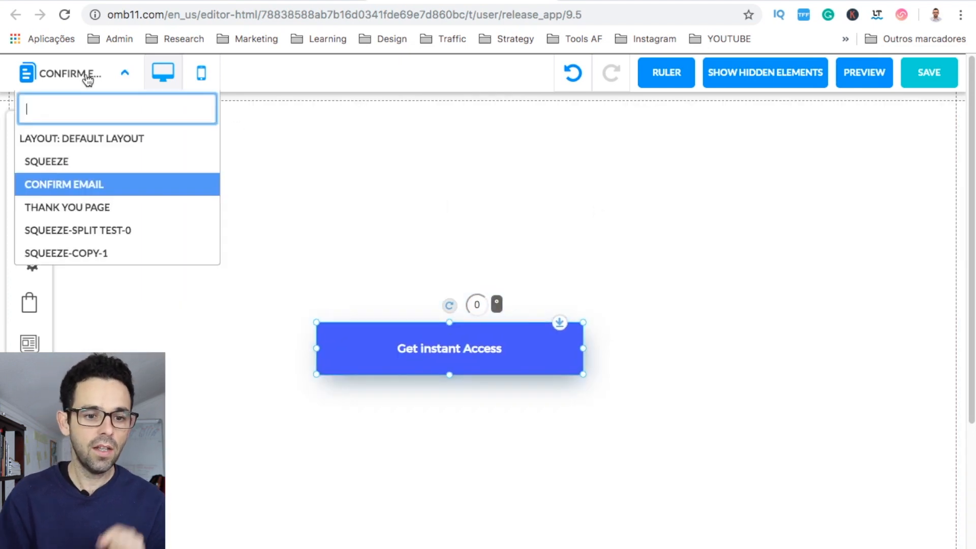
left_click(40, 206)
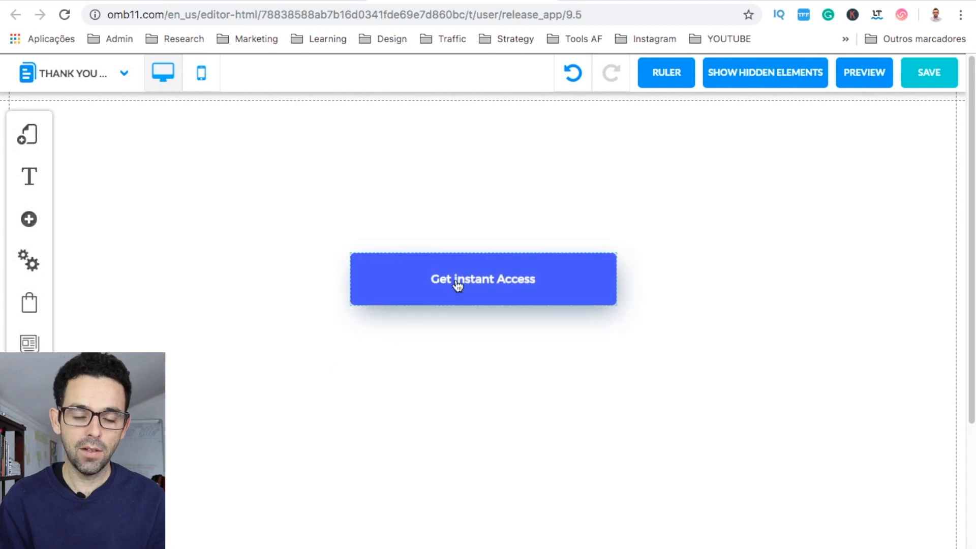
left_click(104, 72)
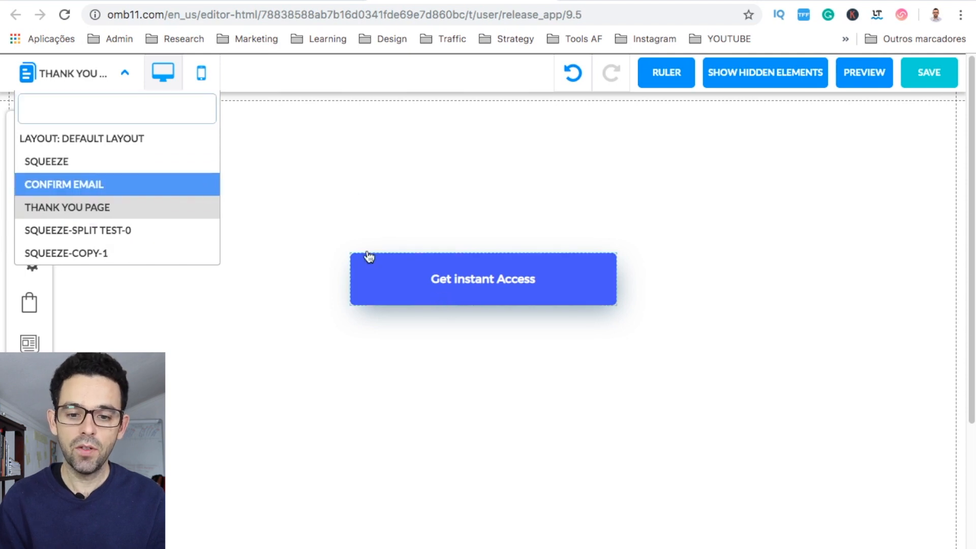
left_click(54, 186)
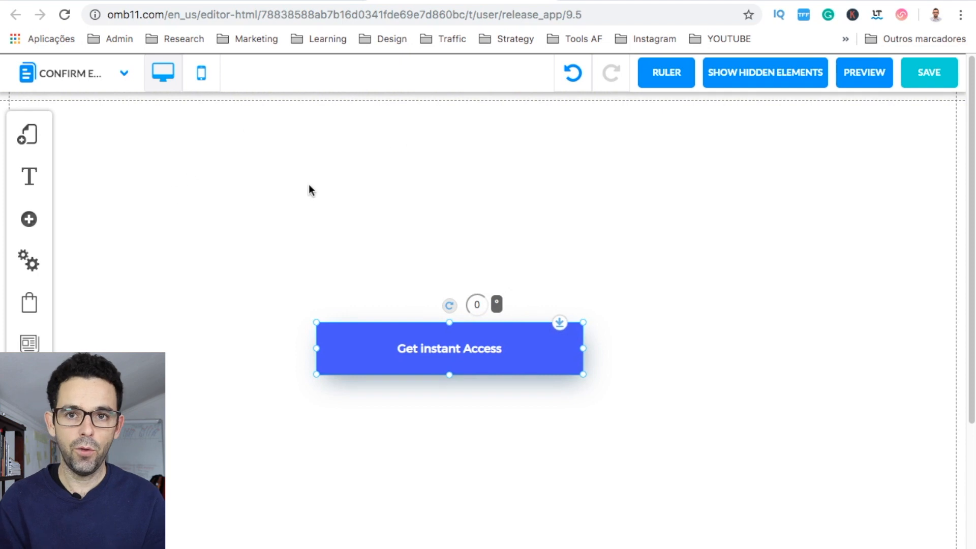
left_click(304, 218)
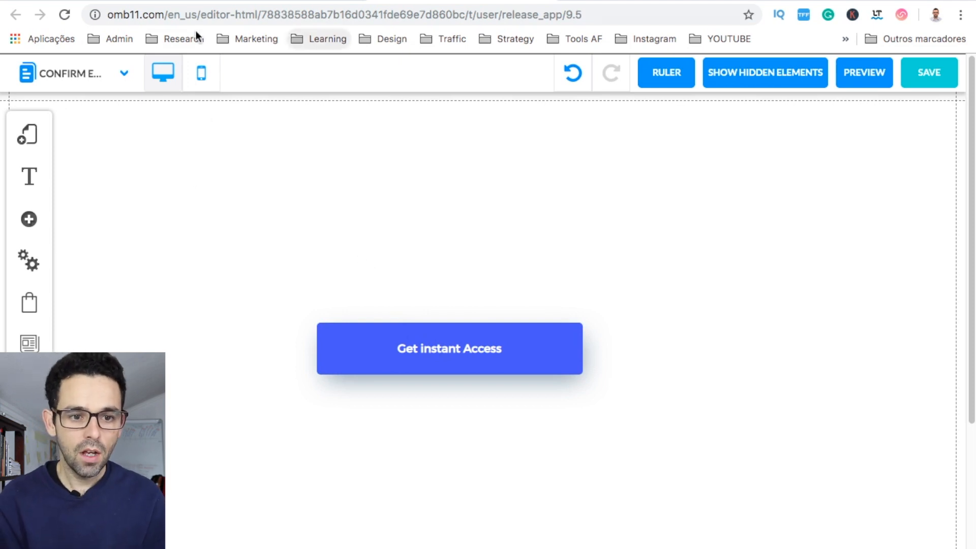
Step: Return to the Squeeze page and review its headline and the training note below the SHOW ME NOW button
left_click(87, 73)
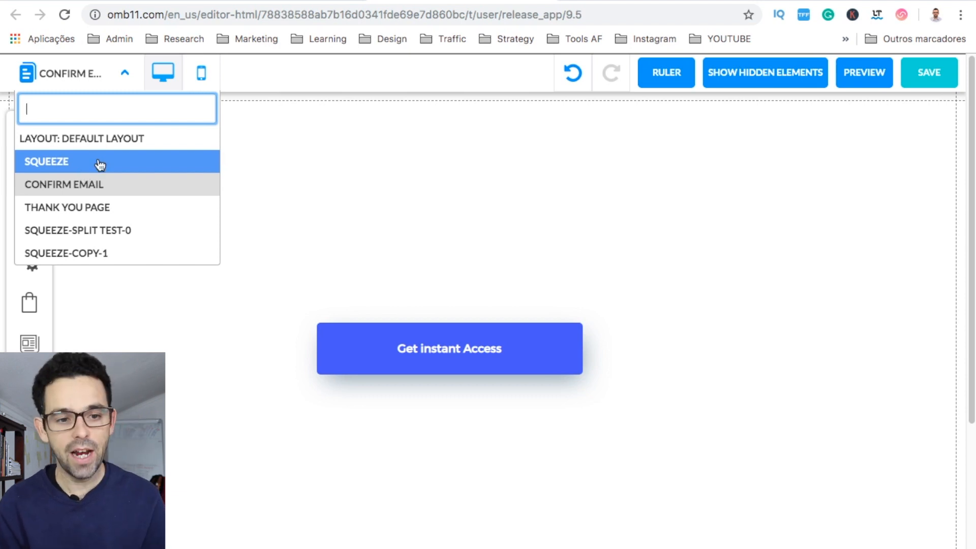
left_click(79, 161)
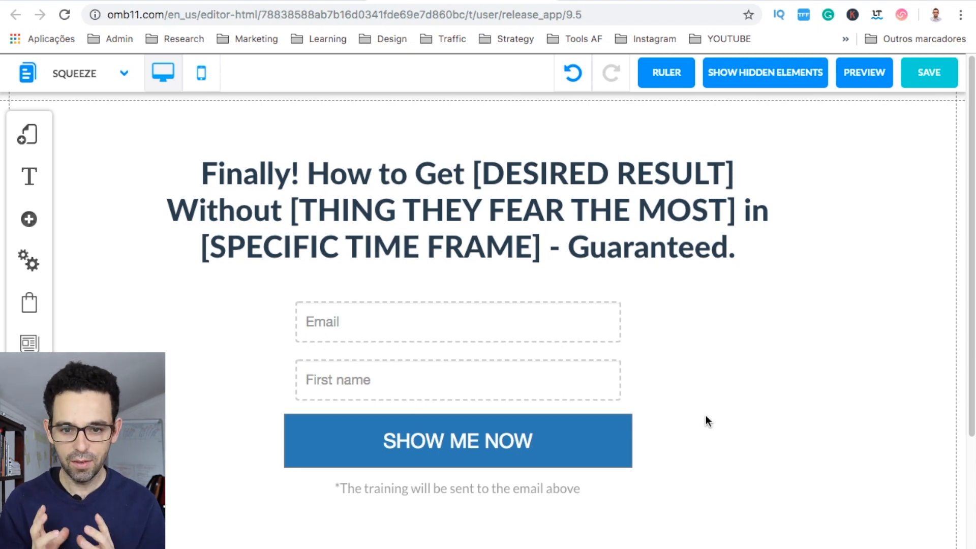
left_click(622, 200)
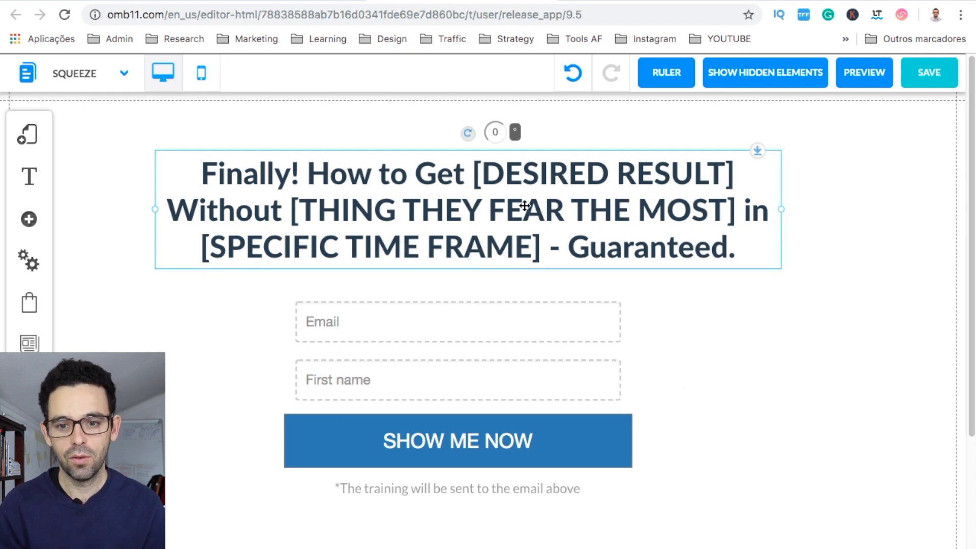
left_click(671, 301)
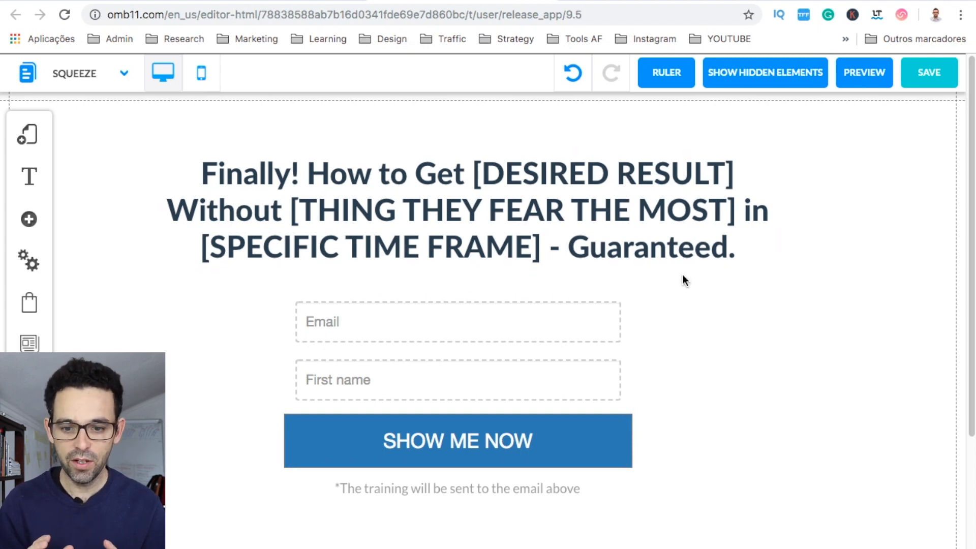
left_click(464, 487)
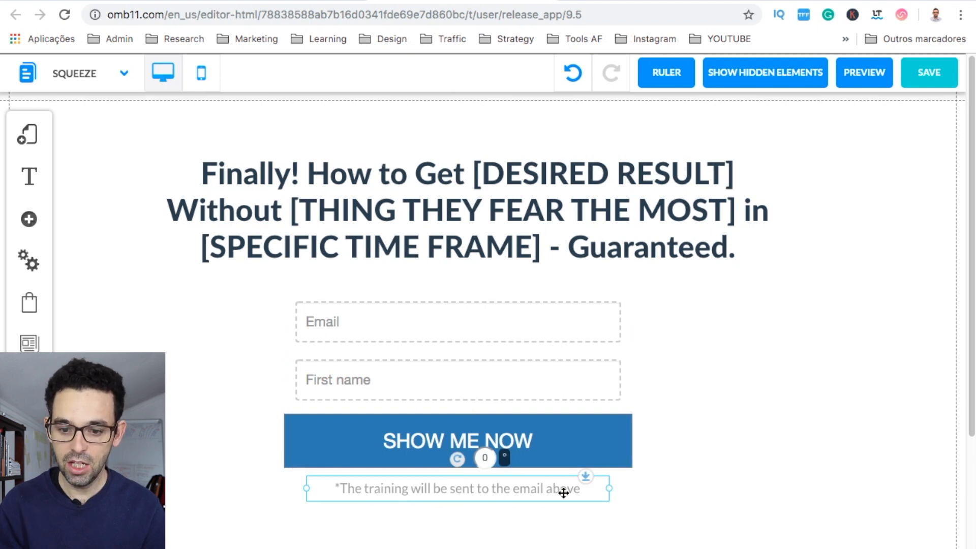
left_click(641, 499)
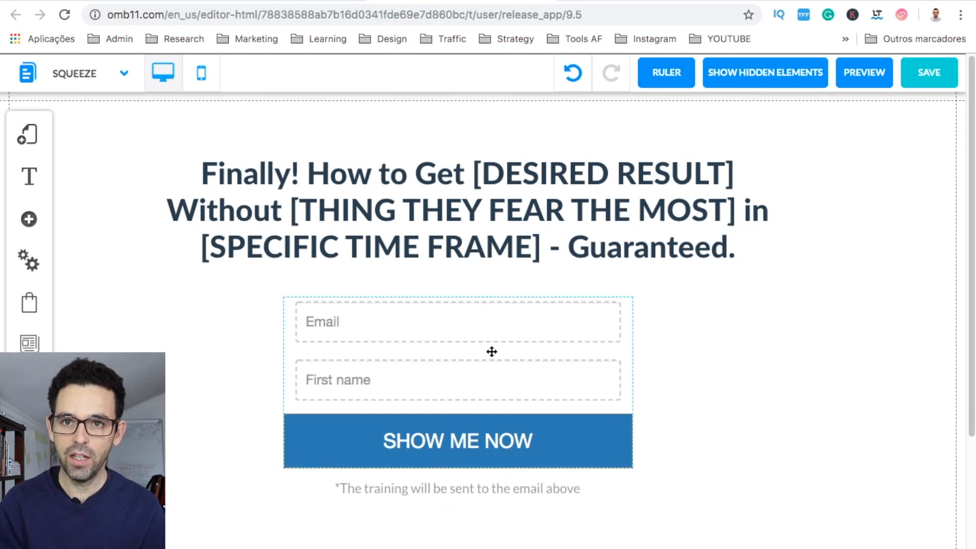